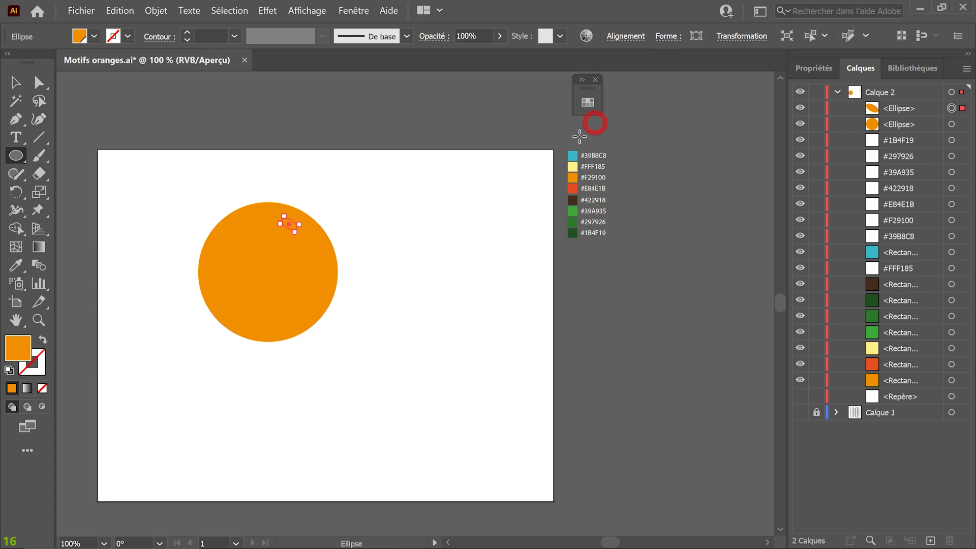
# - Show the Swatches panel and fill the small ellipse on the orange with dark green #1B4F19, leaving it deselected
pyautogui.click(354, 11)
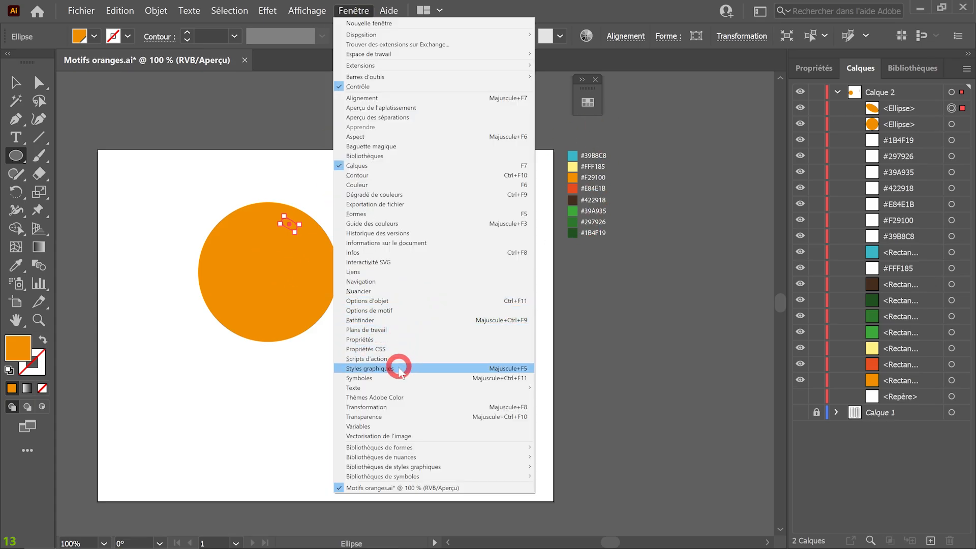
pyautogui.click(401, 291)
pyautogui.click(607, 266)
pyautogui.click(39, 87)
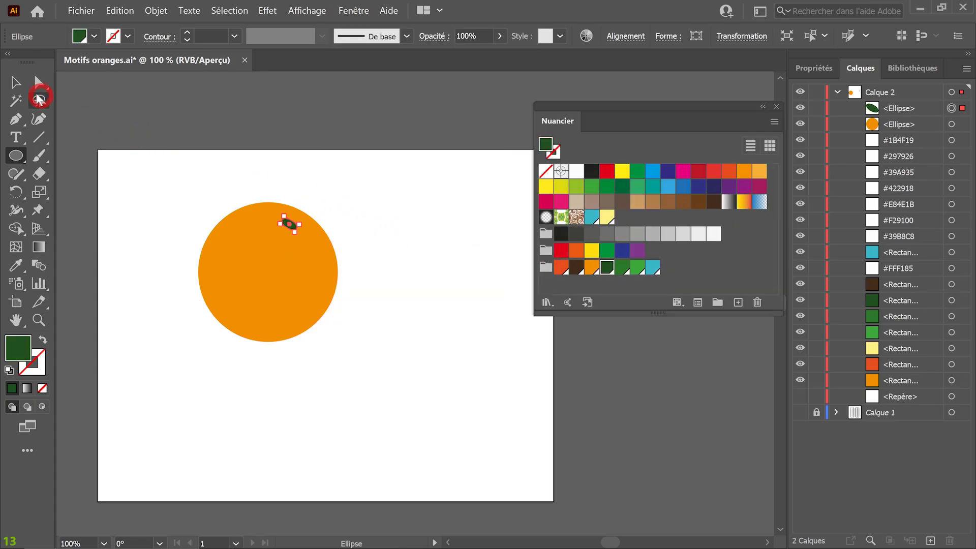
pyautogui.hotkey('ctrl', '+')
pyautogui.click(148, 212)
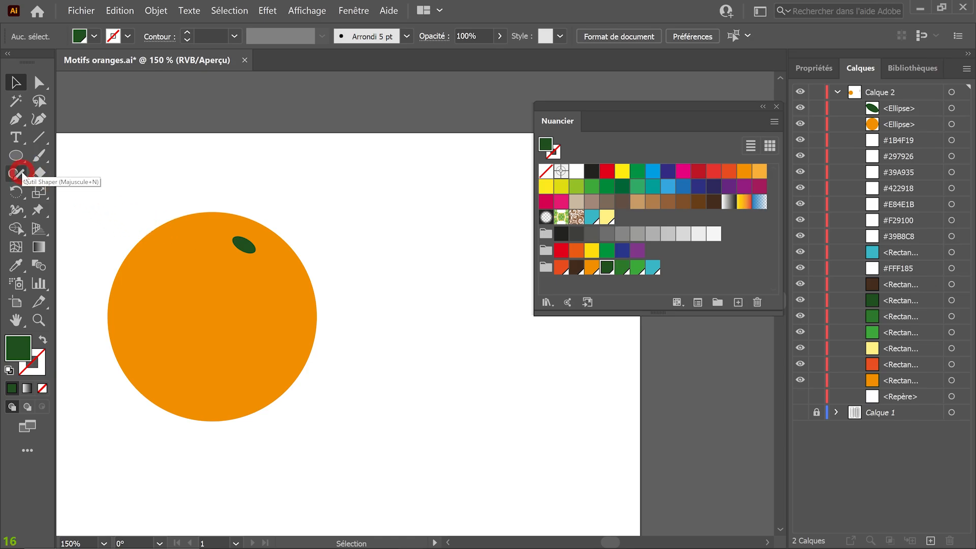
# - Set the toolbar to Advanced and activate the Pencil tool
pyautogui.click(43, 380)
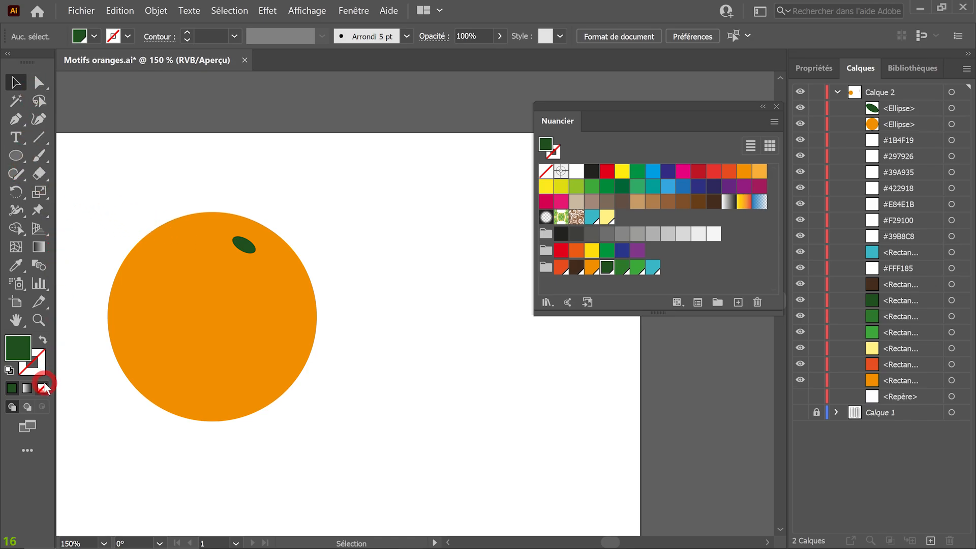
pyautogui.click(353, 10)
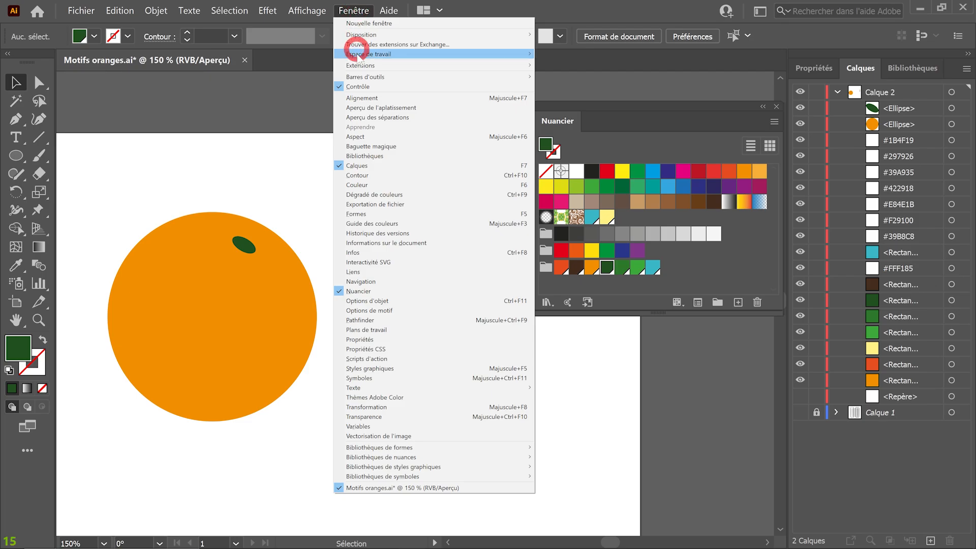
pyautogui.click(359, 77)
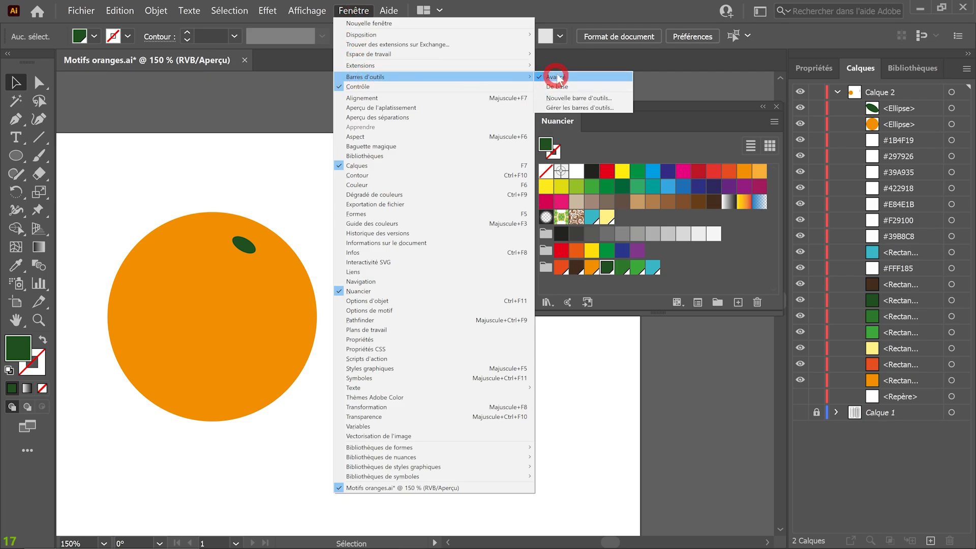
pyautogui.click(557, 77)
pyautogui.click(36, 161)
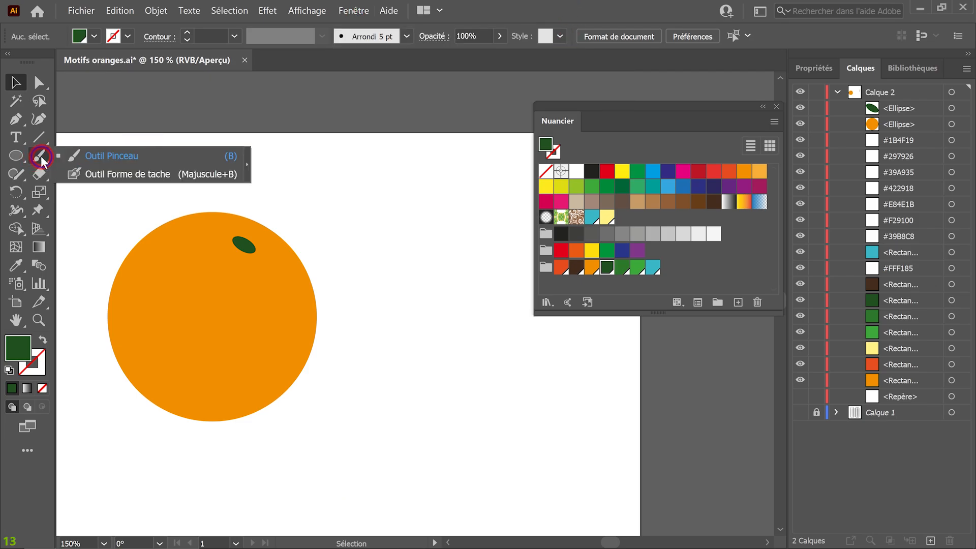
pyautogui.click(21, 176)
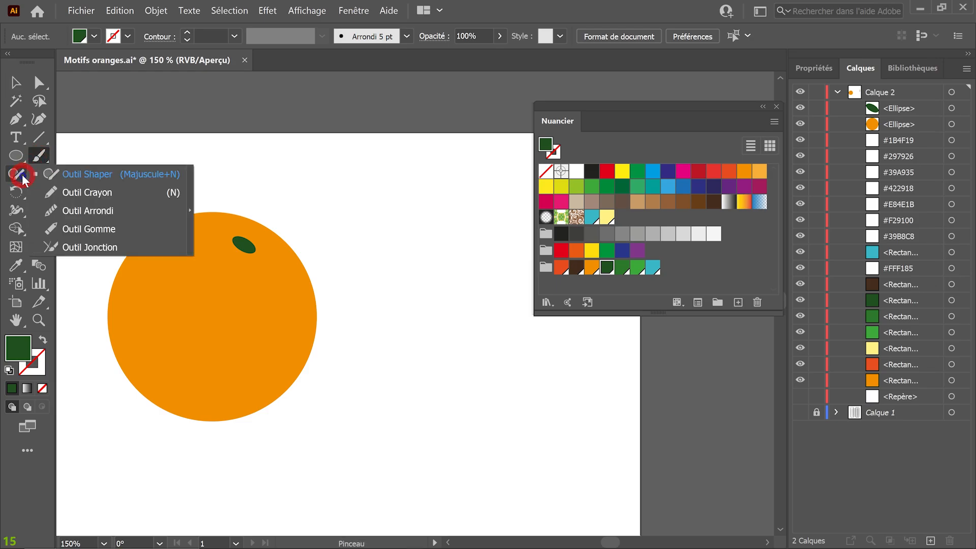
pyautogui.click(87, 192)
# - Draw a curved stem from the dark green ellipse up past the orange's edge and set its stroke weight to 10 pt
pyautogui.moveTo(243, 246); pyautogui.dragTo(266, 189)
pyautogui.click(187, 33)
pyautogui.click(187, 34)
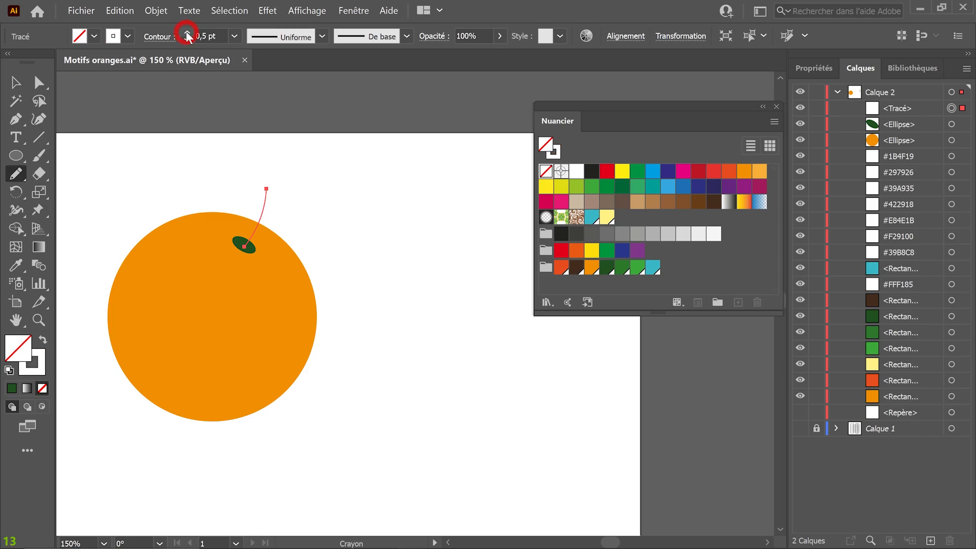
pyautogui.click(187, 34)
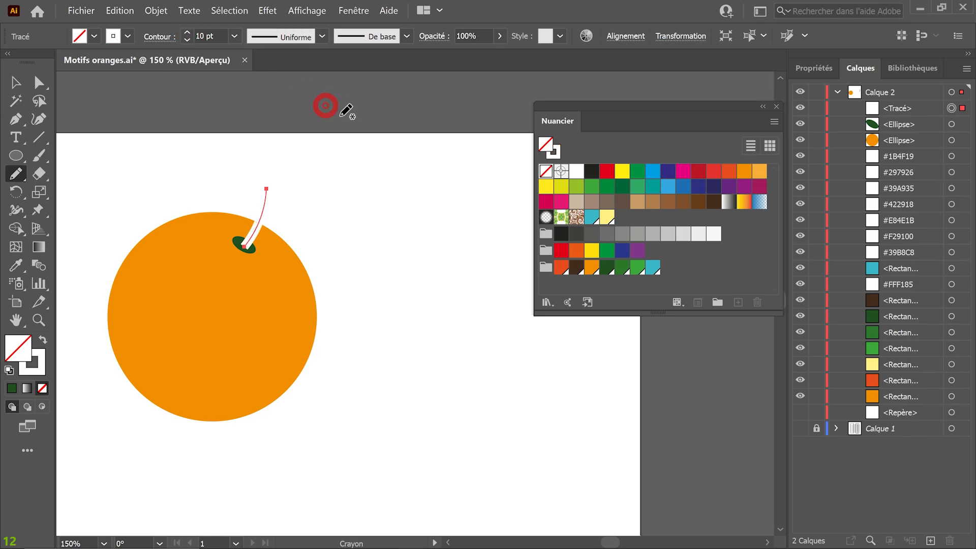
# - Give the stem no fill and a medium green #297926 stroke
pyautogui.click(623, 266)
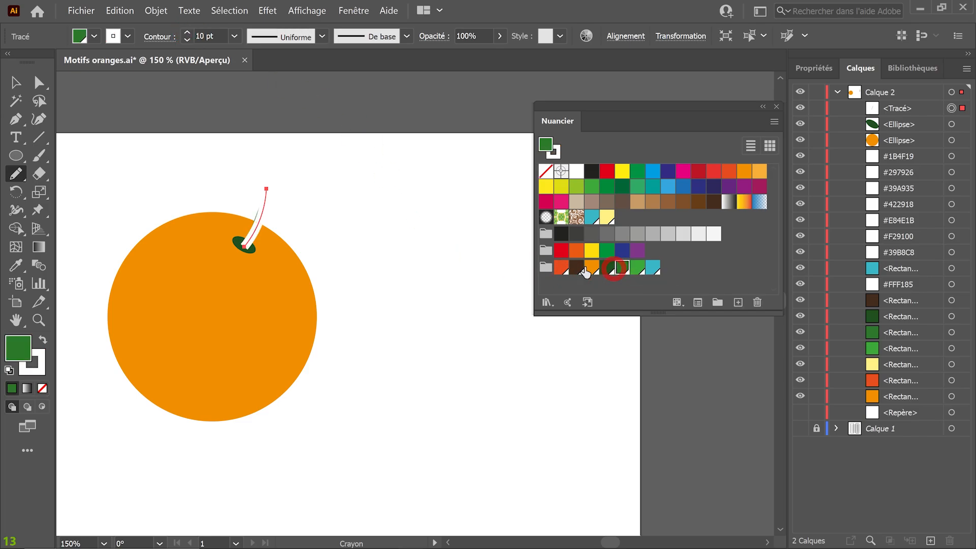
pyautogui.click(42, 388)
pyautogui.click(126, 36)
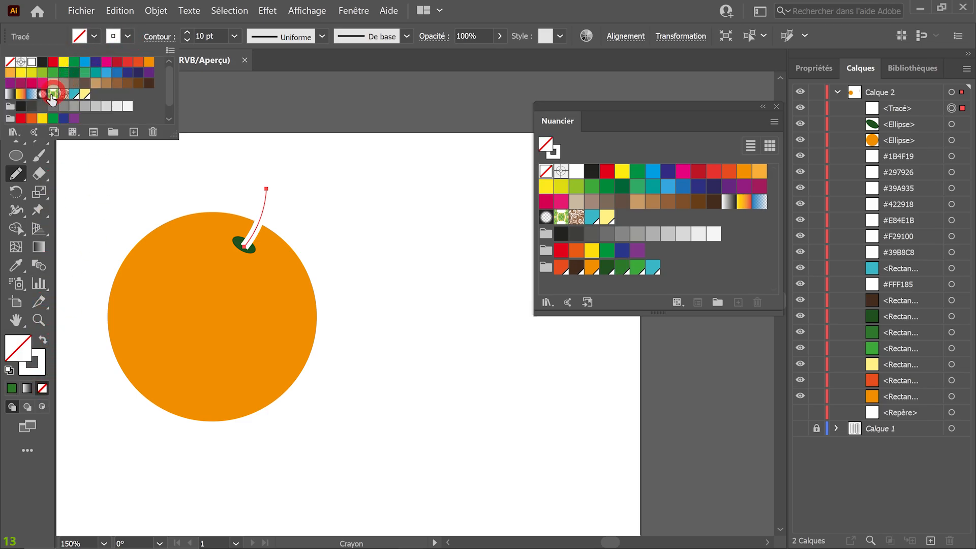
pyautogui.scroll(-3, 57, 109)
pyautogui.click(63, 119)
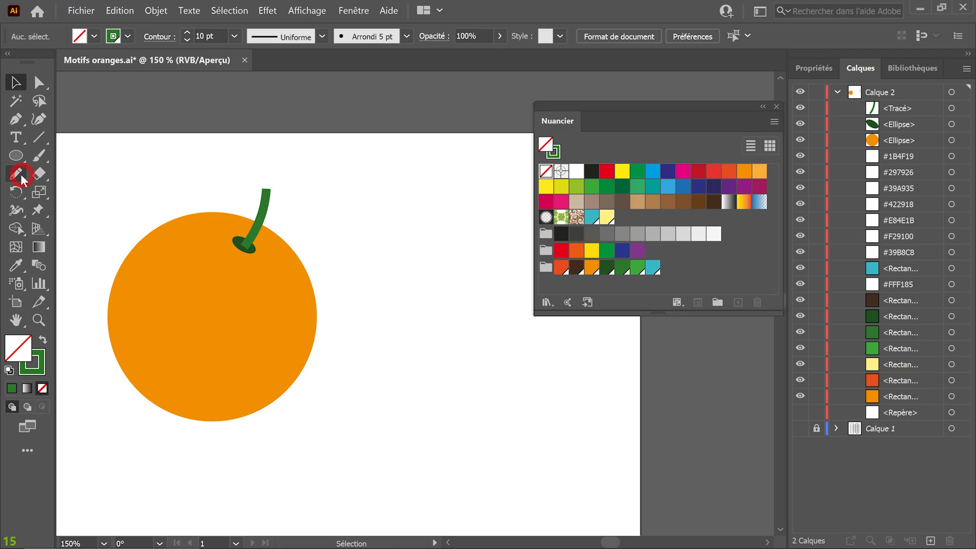
# - Draw a short curved branch leftward from the top of the stem with a 4 pt green Pencil stroke
pyautogui.click(18, 174)
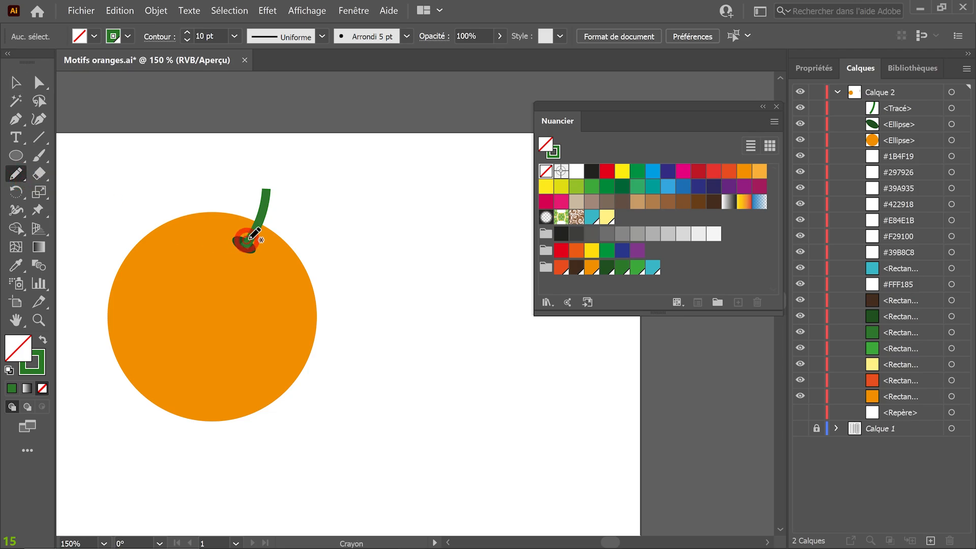
pyautogui.moveTo(255, 234); pyautogui.dragTo(307, 321)
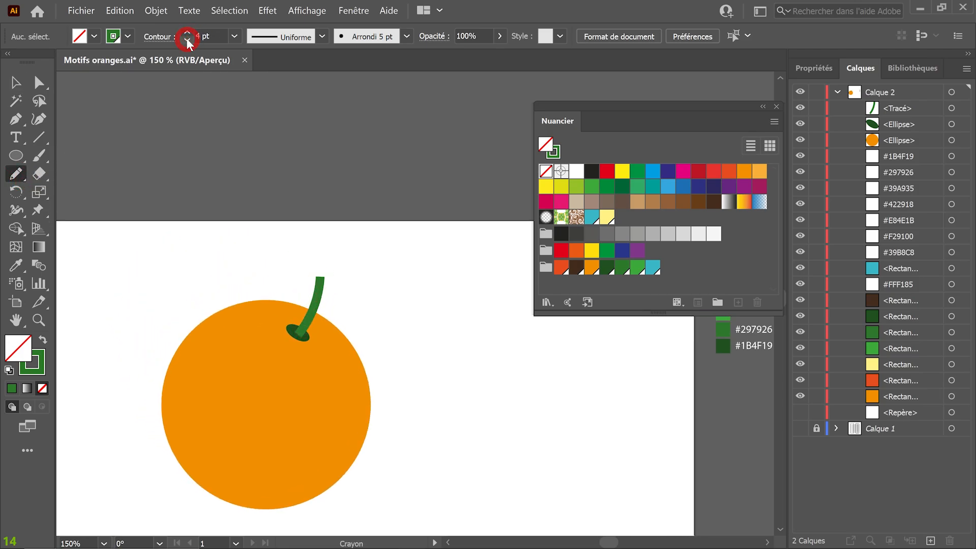
pyautogui.click(19, 177)
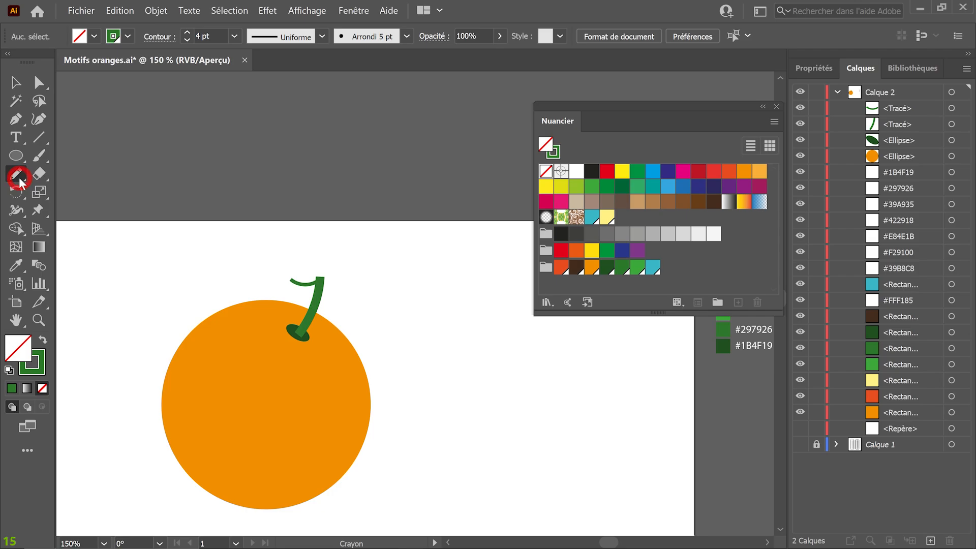
# - Configure the Pencil tool to fill new pencil strokes and keep them selected
pyautogui.doubleClick(19, 178)
pyautogui.click(203, 203)
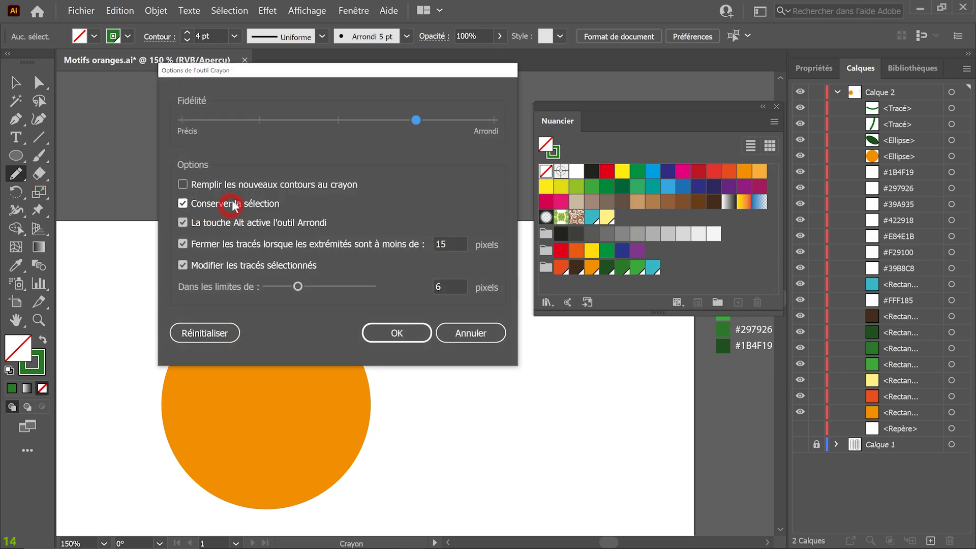
pyautogui.click(203, 203)
pyautogui.click(204, 204)
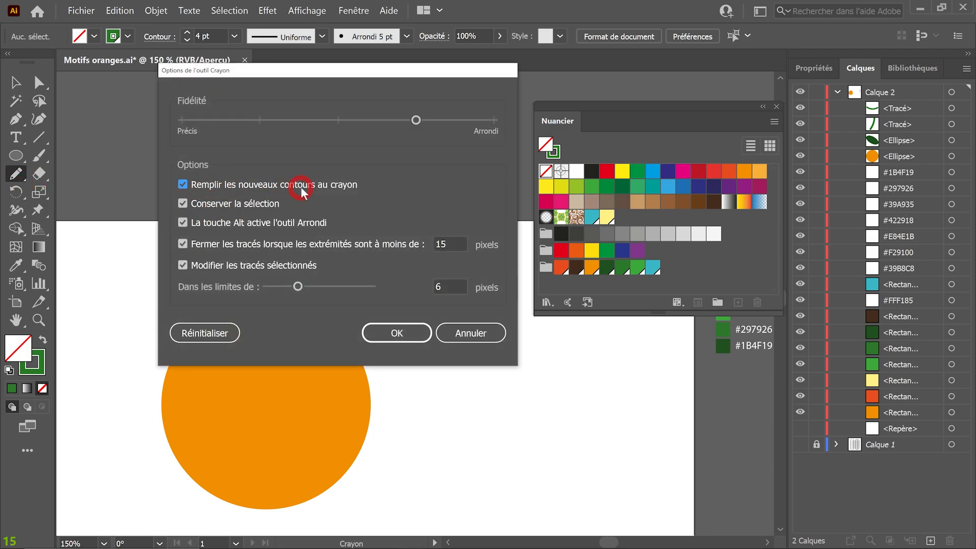
pyautogui.click(394, 333)
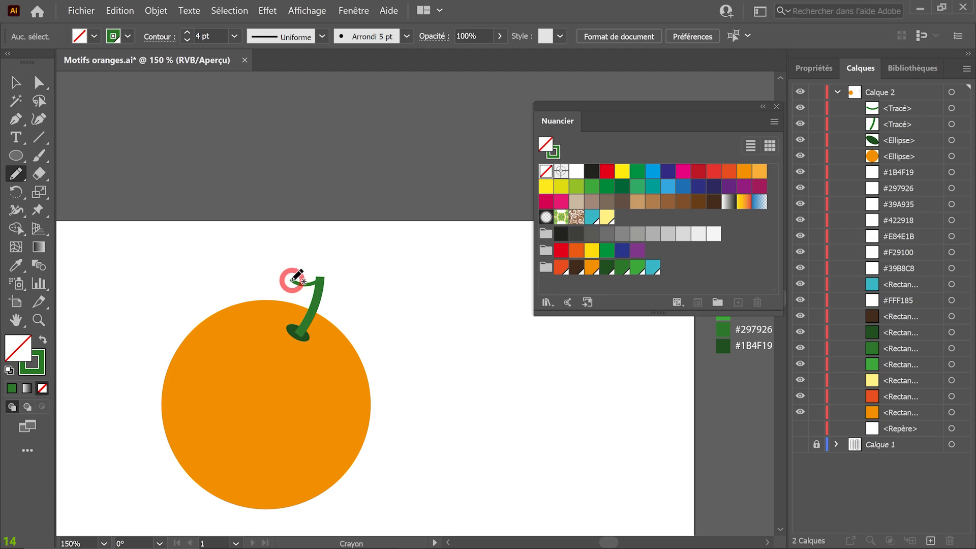
# - Draw a closed pointed leaf starting at the end of the branch and swap its stroke and fill so it is solid green
pyautogui.moveTo(292, 279)
pyautogui.mouseDown()
pyautogui.moveTo(283, 256)
pyautogui.moveTo(248, 245)
pyautogui.moveTo(202, 277)
pyautogui.moveTo(171, 284)
pyautogui.moveTo(270, 295)
pyautogui.moveTo(291, 275)
pyautogui.mouseUp()
pyautogui.click(45, 344)
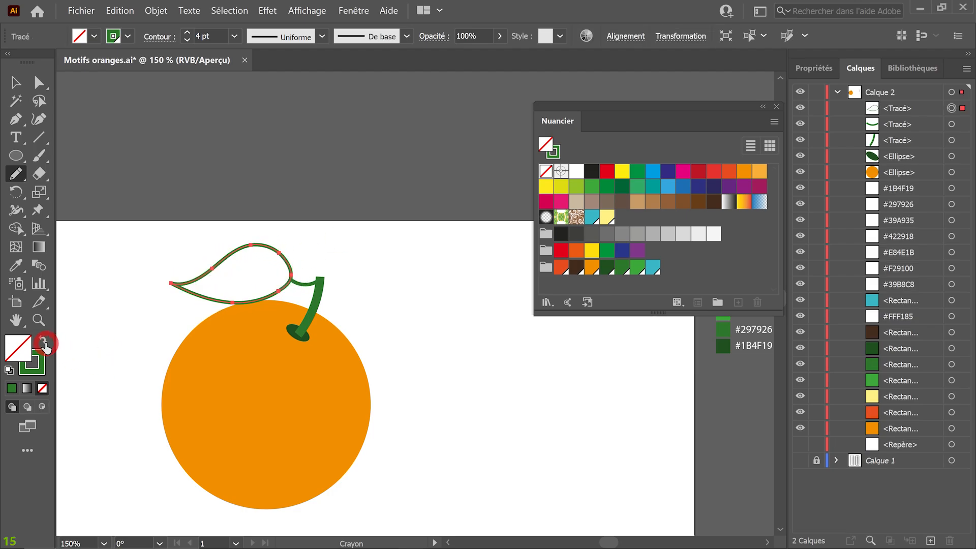
pyautogui.click(44, 341)
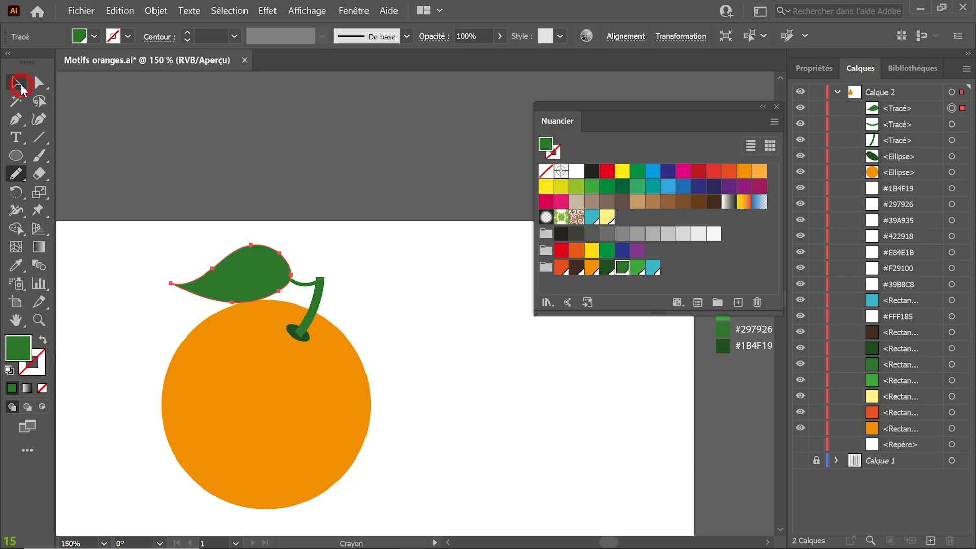
# - Select the leaf and rotate it slightly clockwise so its pointed tip rises above the orange
pyautogui.click(18, 84)
pyautogui.click(396, 300)
pyautogui.click(262, 273)
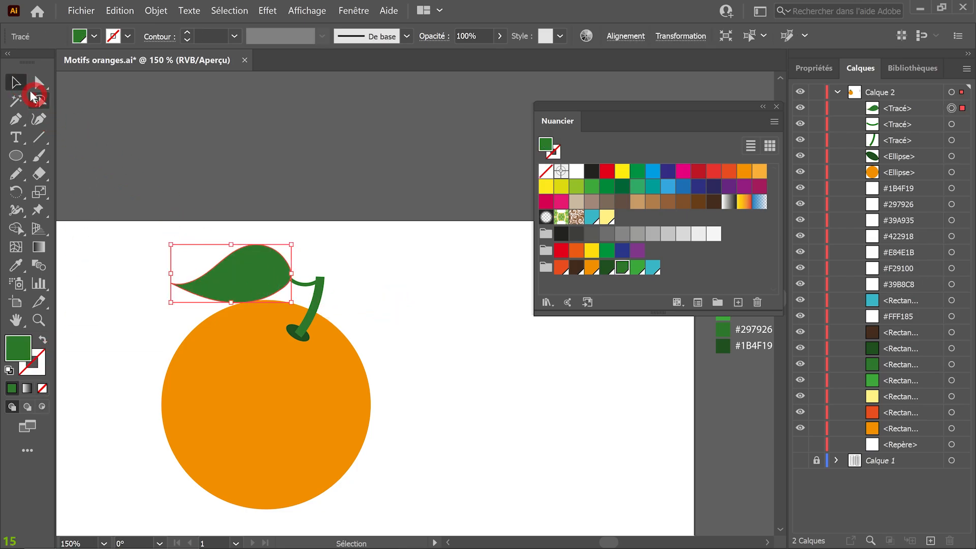
pyautogui.click(172, 238)
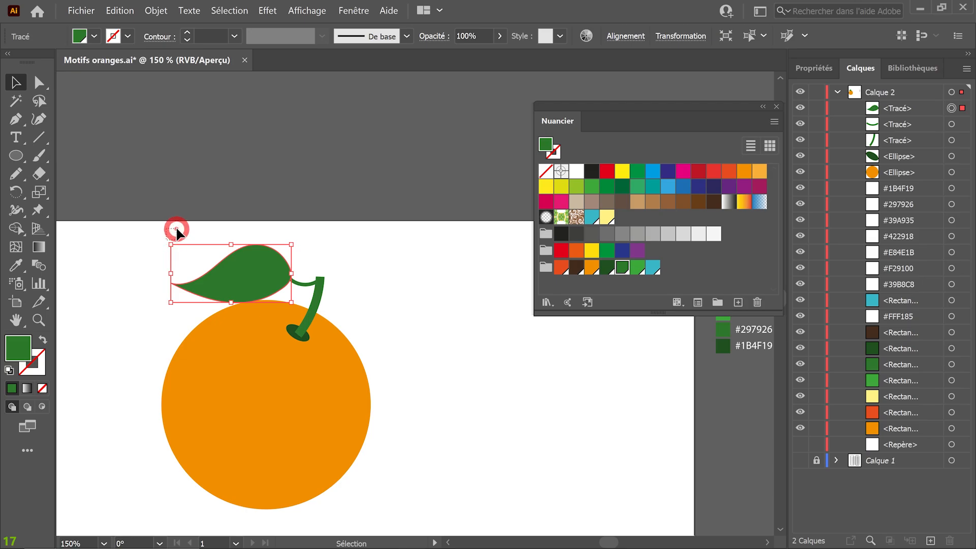
# - In outline view, draw a 1 pt curved Pencil line lengthwise through the leaf, extending beyond both its tip and base
pyautogui.click(16, 174)
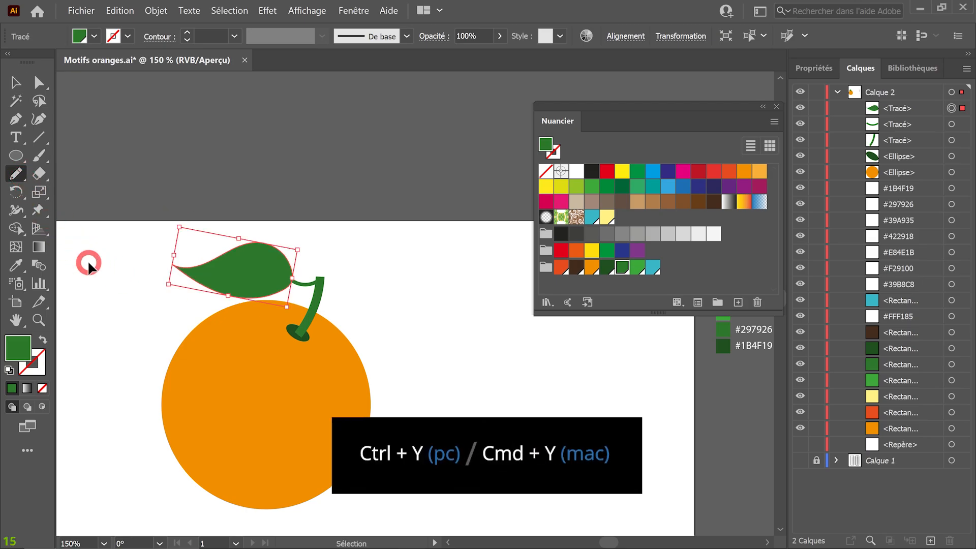
pyautogui.hotkey('ctrl', 'y')
pyautogui.keyDown('ctrl'); pyautogui.click(157, 289); pyautogui.keyUp('ctrl')
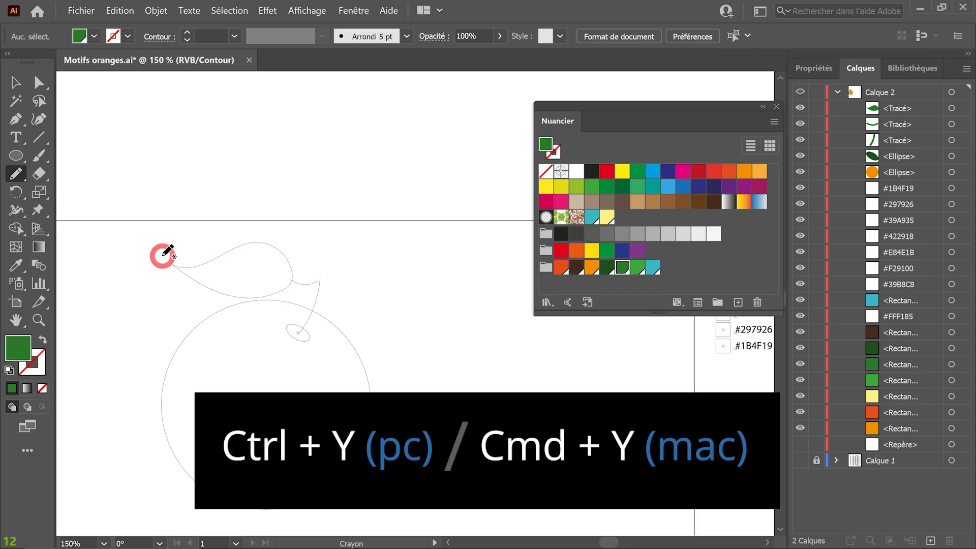
pyautogui.moveTo(161, 256)
pyautogui.mouseDown()
pyautogui.moveTo(219, 277)
pyautogui.moveTo(317, 270)
pyautogui.moveTo(181, 267)
pyautogui.mouseUp()
pyautogui.keyDown('ctrl'); pyautogui.click(229, 300); pyautogui.keyUp('ctrl')
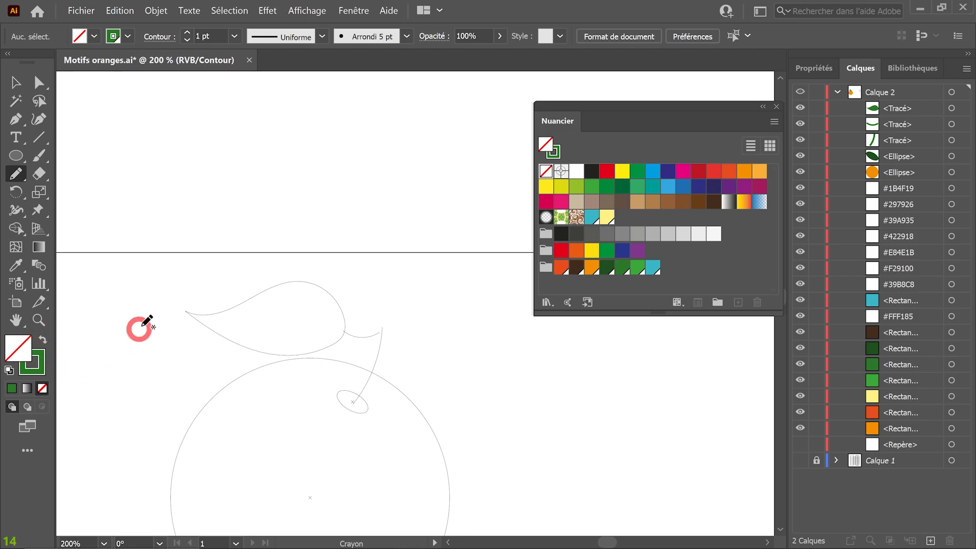
pyautogui.moveTo(168, 300)
pyautogui.mouseDown()
pyautogui.moveTo(256, 332)
pyautogui.moveTo(341, 326)
pyautogui.moveTo(366, 307)
pyautogui.mouseUp()
# - Adjust the central line's anchor points with Direct Selection, snapping its outer end to the leaf tip and smoothing its curve to the base
pyautogui.click(41, 81)
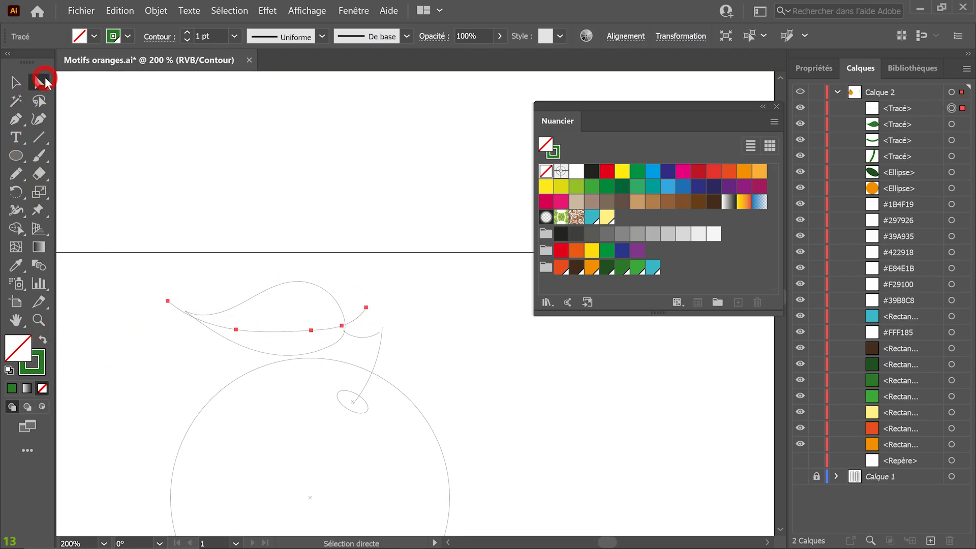
pyautogui.keyDown('ctrl'); pyautogui.click(379, 319); pyautogui.keyUp('ctrl')
pyautogui.keyDown('ctrl'); pyautogui.click(384, 331); pyautogui.keyUp('ctrl')
pyautogui.moveTo(386, 283); pyautogui.dragTo(389, 293)
pyautogui.moveTo(323, 289); pyautogui.dragTo(315, 292)
pyautogui.moveTo(75, 254); pyautogui.dragTo(165, 280)
pyautogui.moveTo(127, 257); pyautogui.dragTo(163, 279)
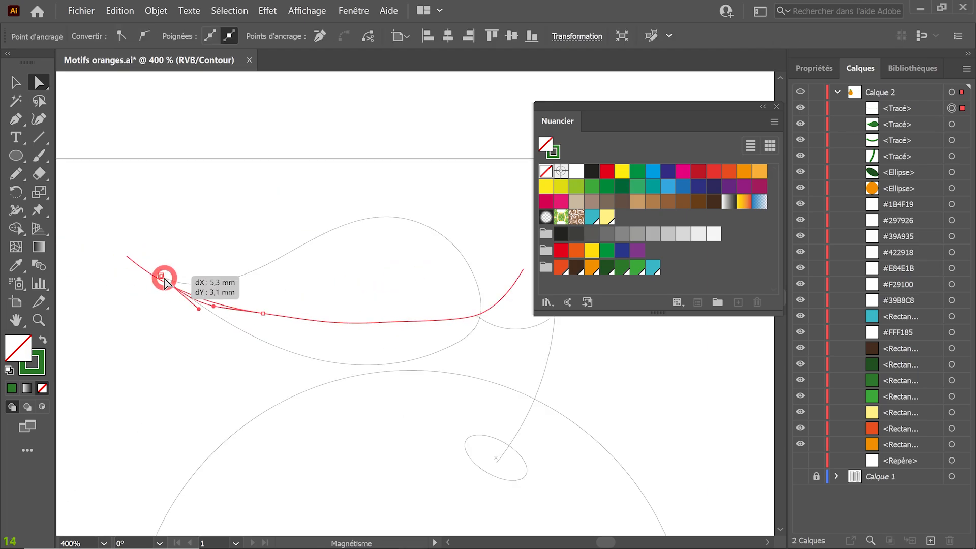
pyautogui.moveTo(262, 309); pyautogui.dragTo(315, 321)
pyautogui.click(385, 322)
# - Return to preview, select the leaf with its central line, and recolour the lower half light green #39A935 using Shape Builder
pyautogui.hotkey('ctrl', 'y')
pyautogui.press('v')
pyautogui.moveTo(192, 201); pyautogui.dragTo(279, 356)
pyautogui.click(16, 229)
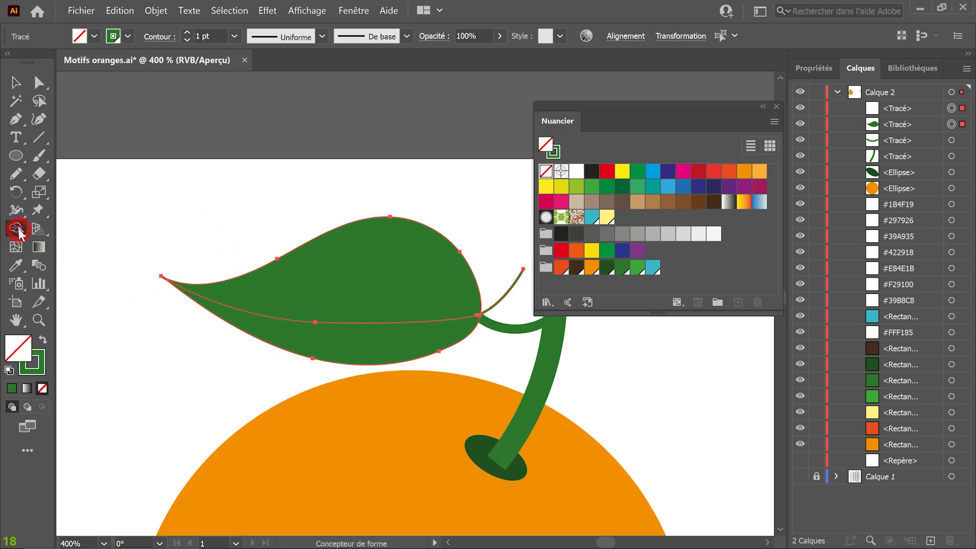
pyautogui.click(612, 274)
pyautogui.click(636, 269)
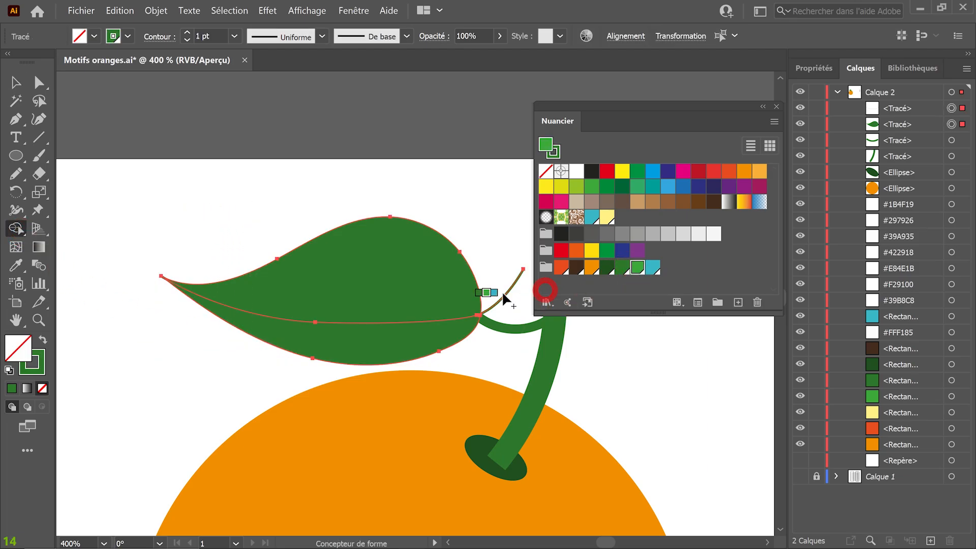
pyautogui.click(385, 346)
pyautogui.click(15, 82)
pyautogui.click(139, 197)
# - Delete the leftover piece of the central line sticking out past the leaf's base
pyautogui.scroll(-2, 296, 227)
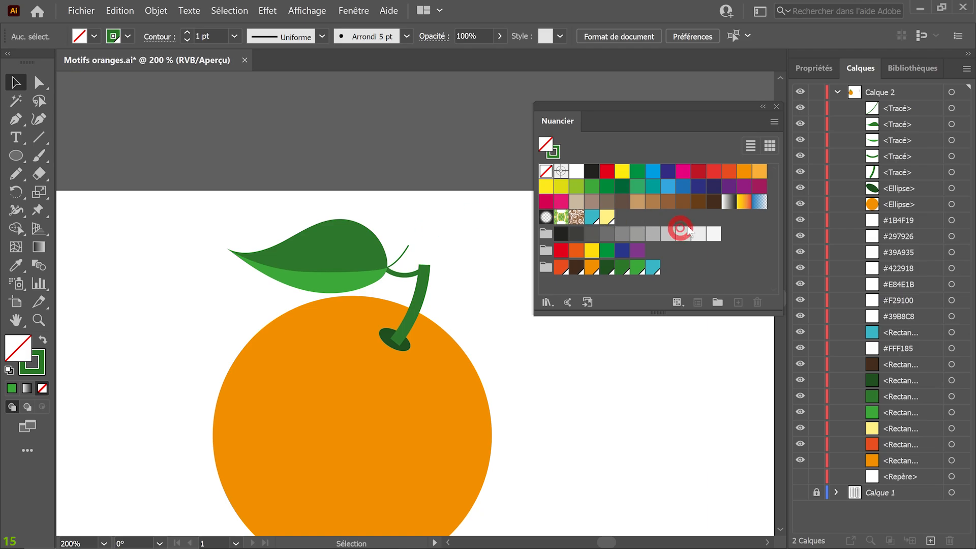
pyautogui.click(951, 108)
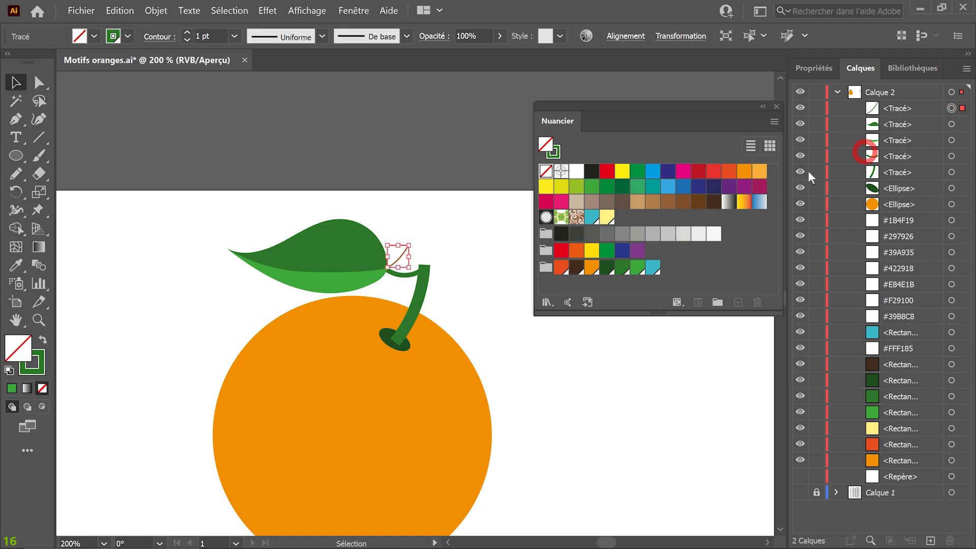
pyautogui.click(610, 252)
pyautogui.press('Delete')
pyautogui.click(808, 226)
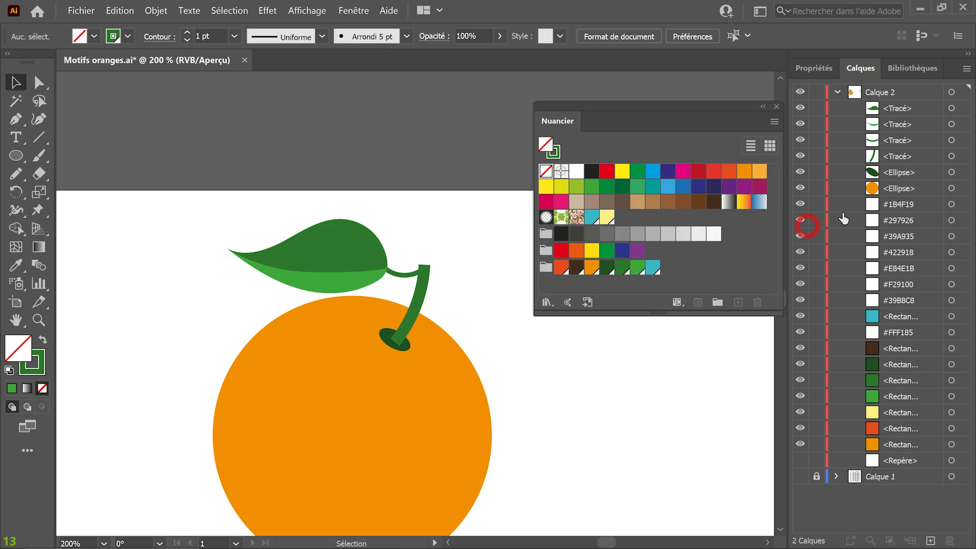
# - Draw a small yellow ellipse without stroke on the orange's upper left, narrow it and tilt it as a highlight
pyautogui.keyDown('alt'); pyautogui.click(431, 290); pyautogui.keyUp('alt')
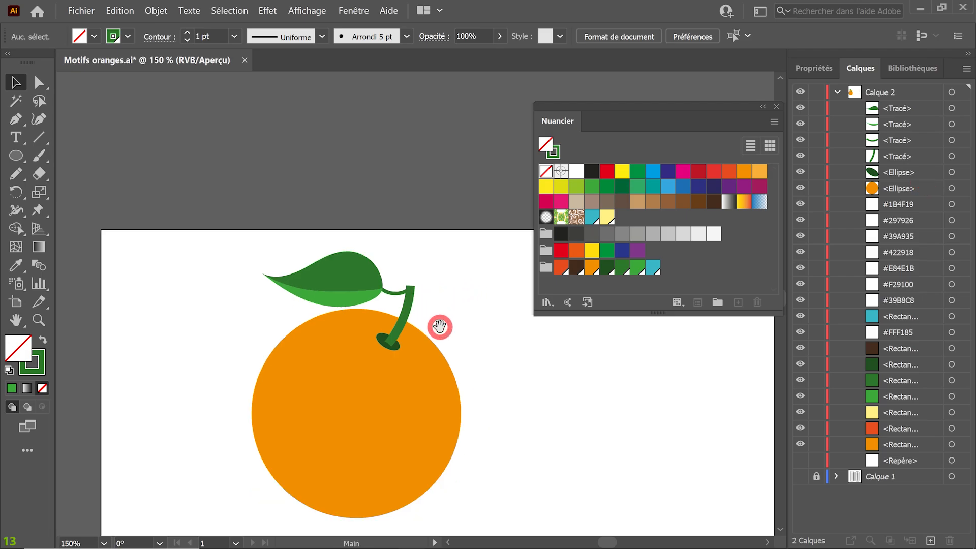
pyautogui.moveTo(440, 327); pyautogui.dragTo(380, 303)
pyautogui.click(16, 156)
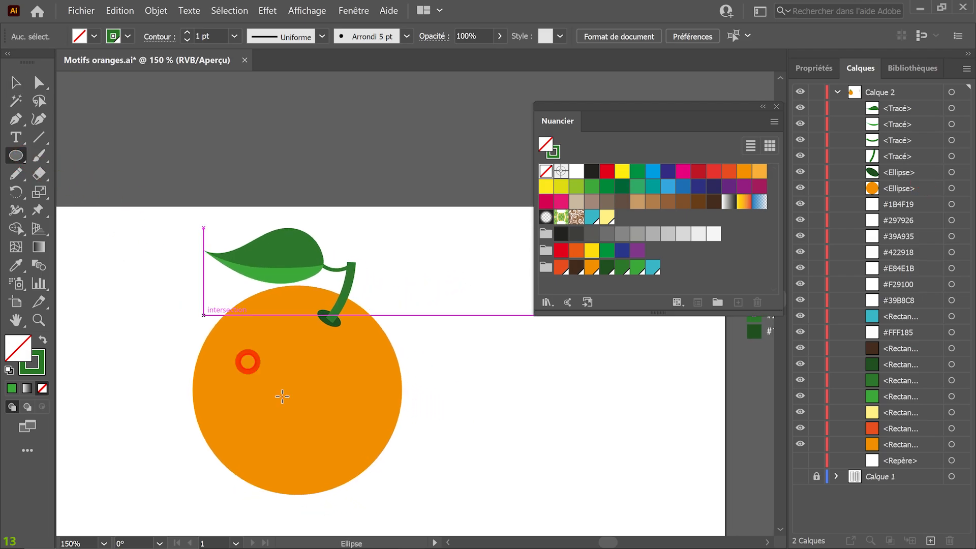
pyautogui.click(41, 361)
pyautogui.click(45, 390)
pyautogui.moveTo(224, 331); pyautogui.dragTo(284, 394)
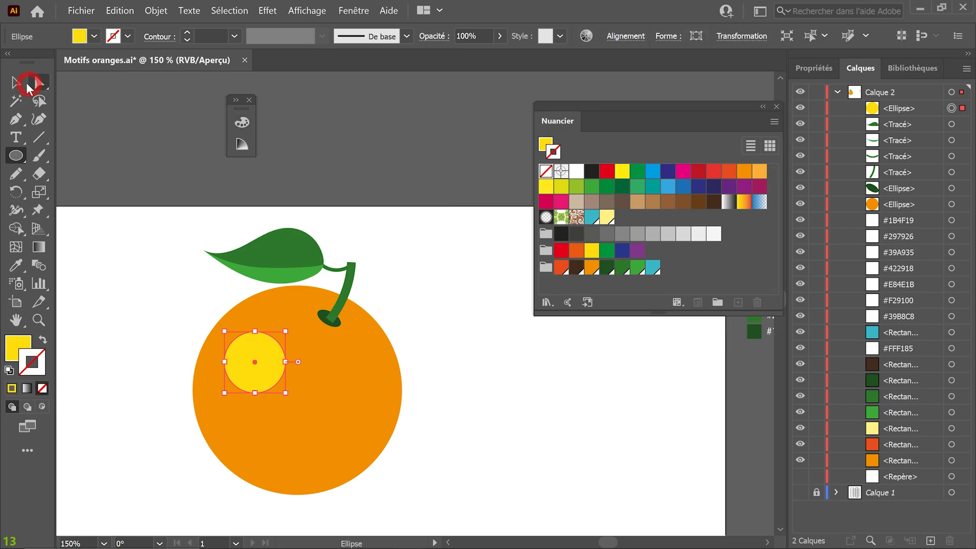
pyautogui.click(18, 84)
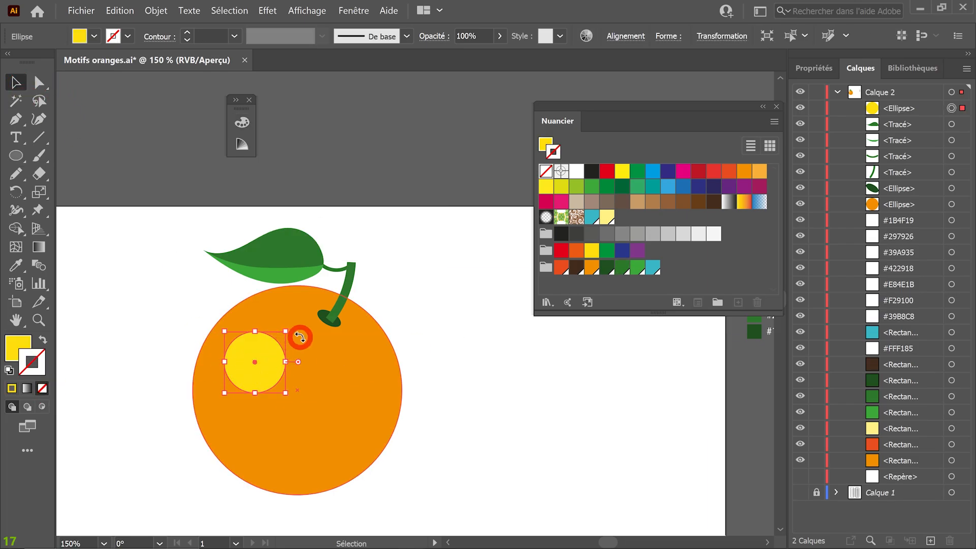
pyautogui.moveTo(285, 331); pyautogui.dragTo(264, 330)
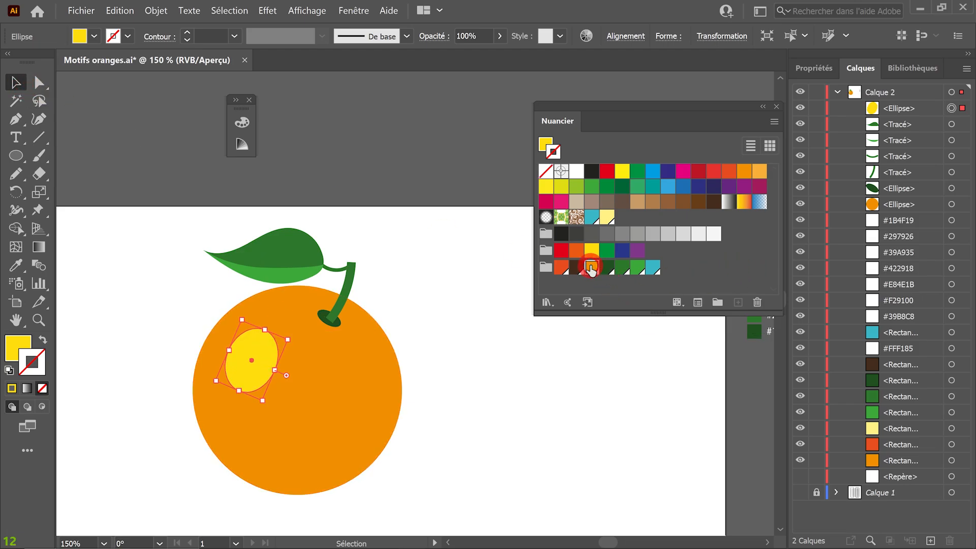
# - Create a new global light orange swatch from the orange one, with hue 40.66°, saturation 77% and brightness 94.9%
pyautogui.click(591, 268)
pyautogui.click(738, 301)
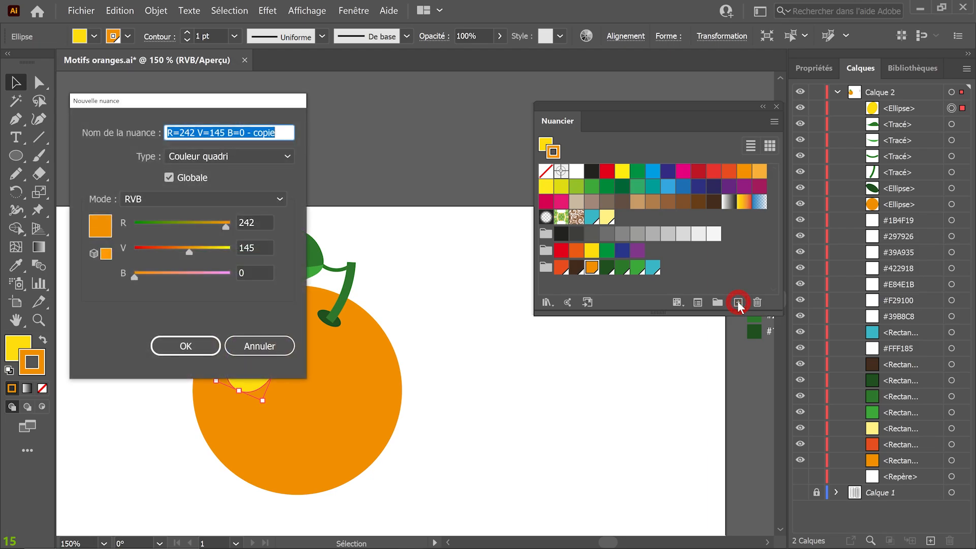
pyautogui.moveTo(190, 249); pyautogui.dragTo(198, 251)
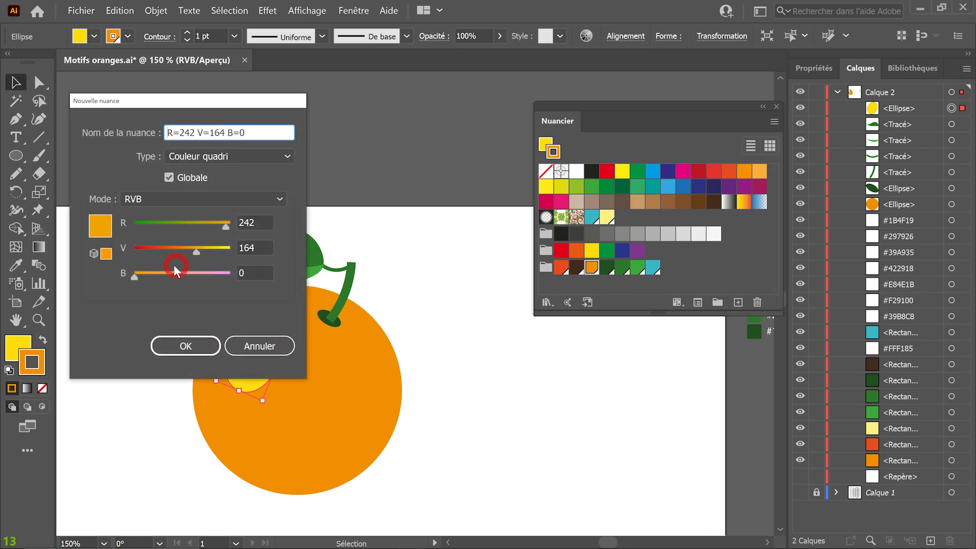
pyautogui.click(279, 197)
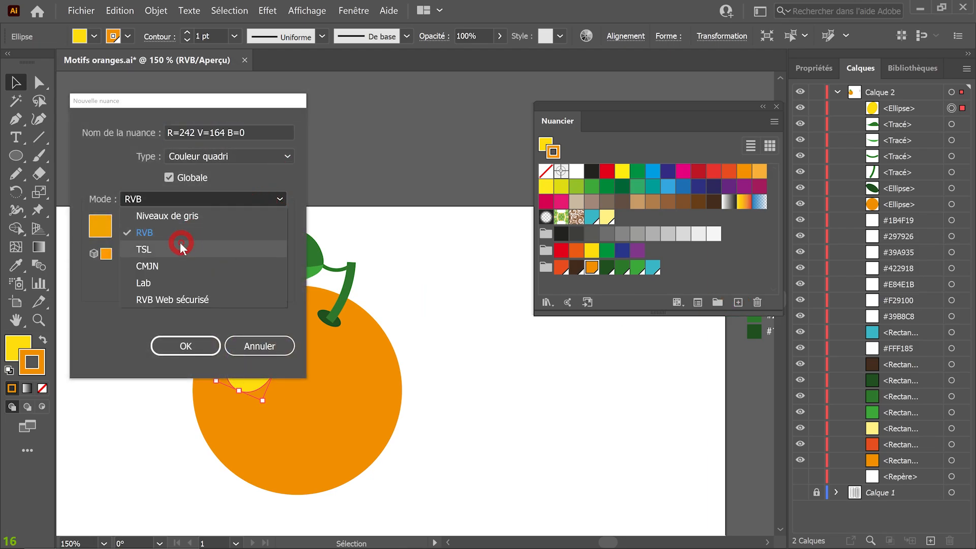
pyautogui.click(180, 249)
pyautogui.moveTo(191, 258); pyautogui.dragTo(208, 250)
pyautogui.click(168, 345)
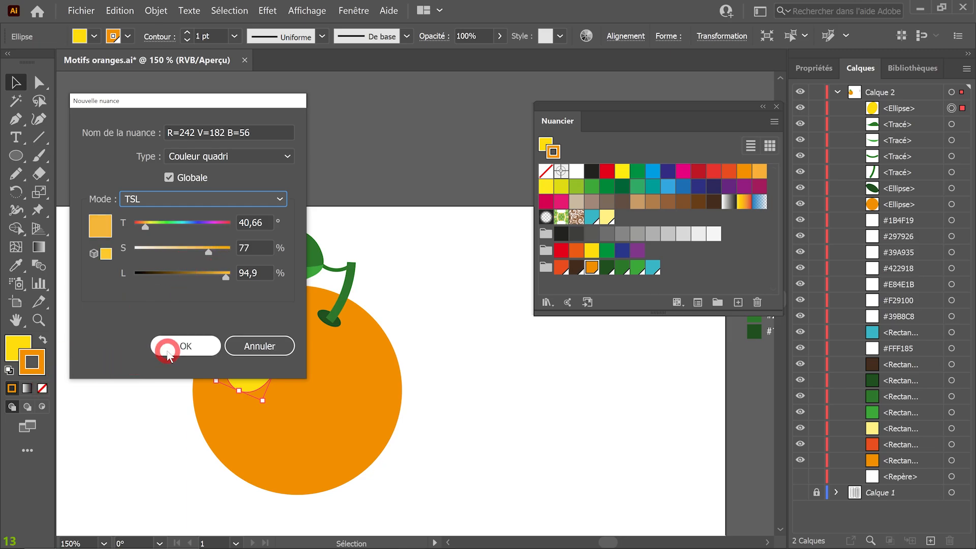
# - Recolour the highlight with the new light orange swatch and group all parts of the orange artwork
pyautogui.hotkey('ctrl', '1')
pyautogui.click(188, 336)
pyautogui.moveTo(186, 336); pyautogui.dragTo(161, 337)
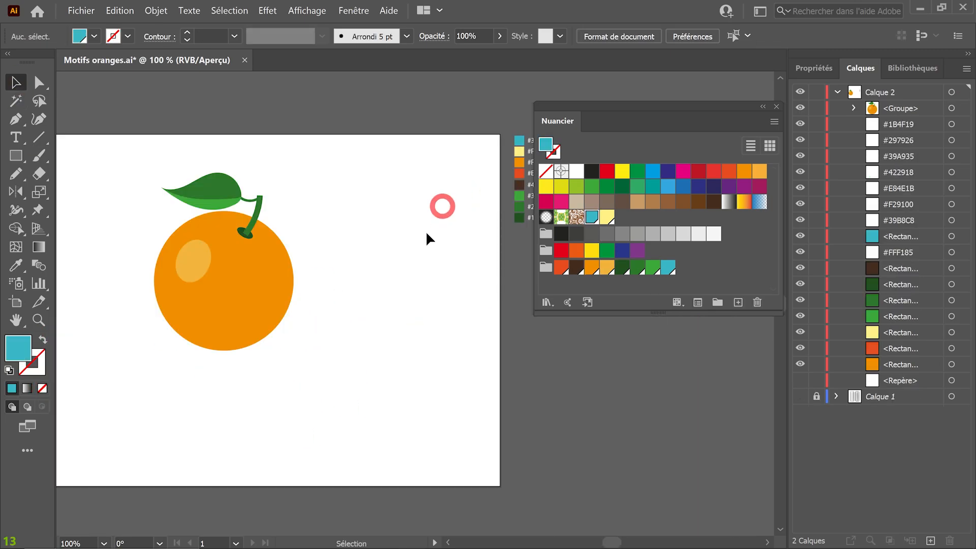
pyautogui.click(418, 242)
pyautogui.click(316, 320)
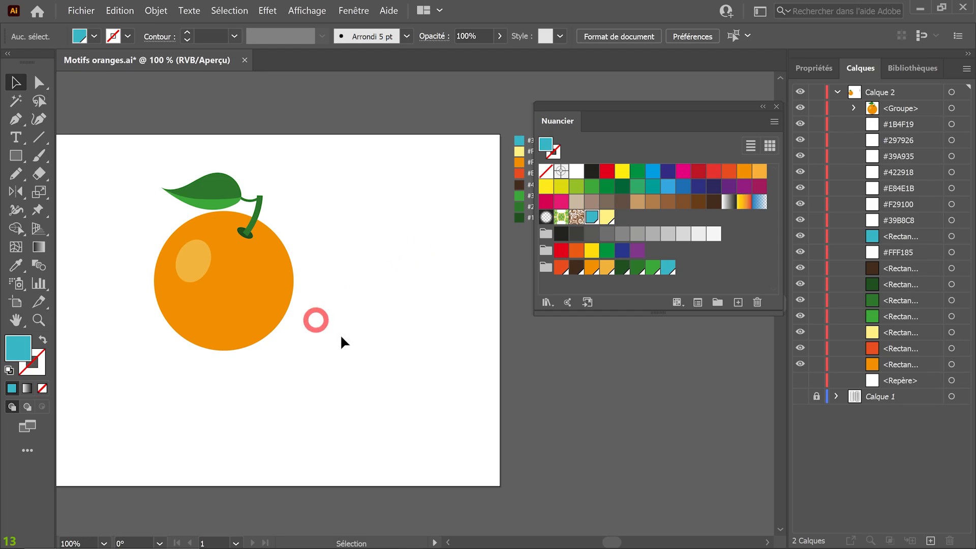
# - Draw an upright three-sided polygon beside the whole orange and fill it with the light orange swatch
pyautogui.scroll(1, 396, 280)
pyautogui.moveTo(396, 280); pyautogui.dragTo(431, 303)
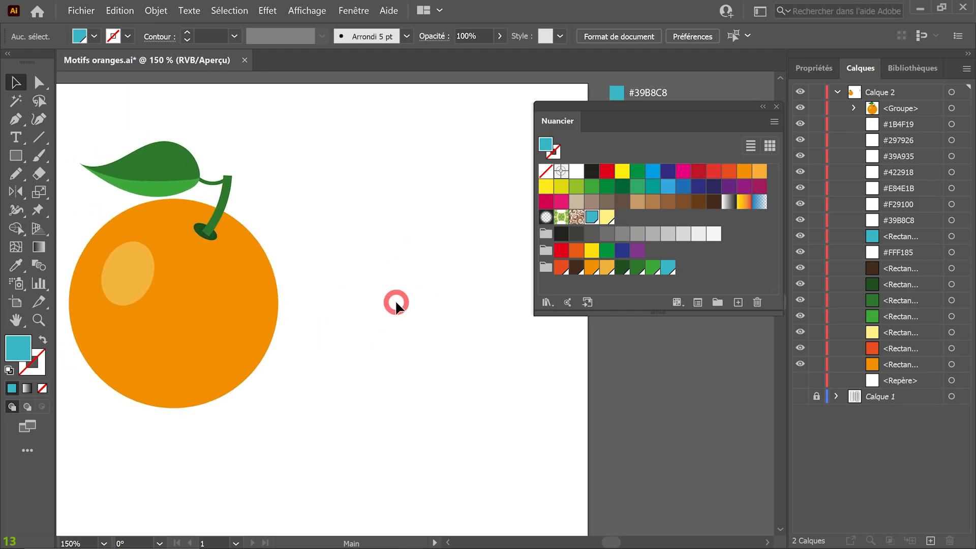
pyautogui.moveTo(17, 155); pyautogui.dragTo(72, 210)
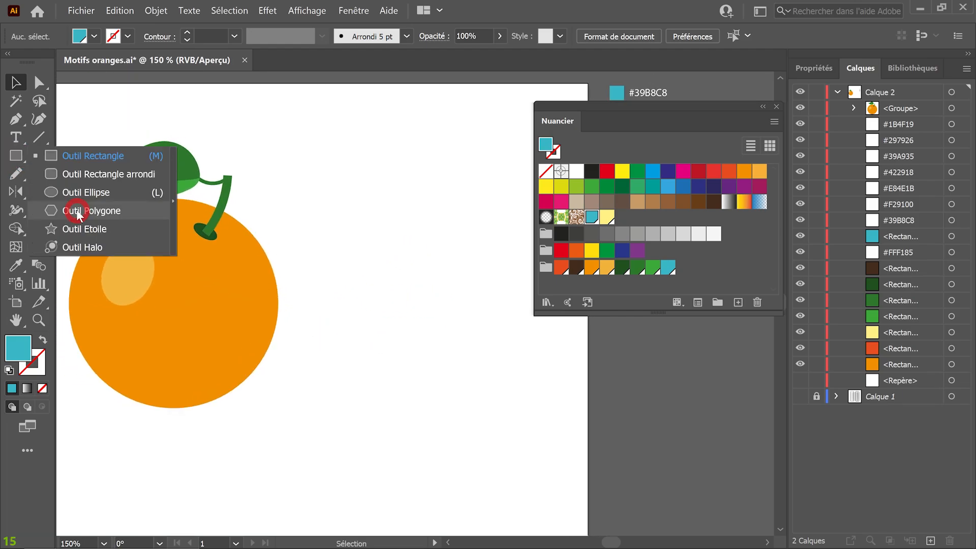
pyautogui.moveTo(343, 218); pyautogui.dragTo(421, 273)
pyautogui.press('Up')
pyautogui.press('Up')
pyautogui.press('Down')
pyautogui.press('Down')
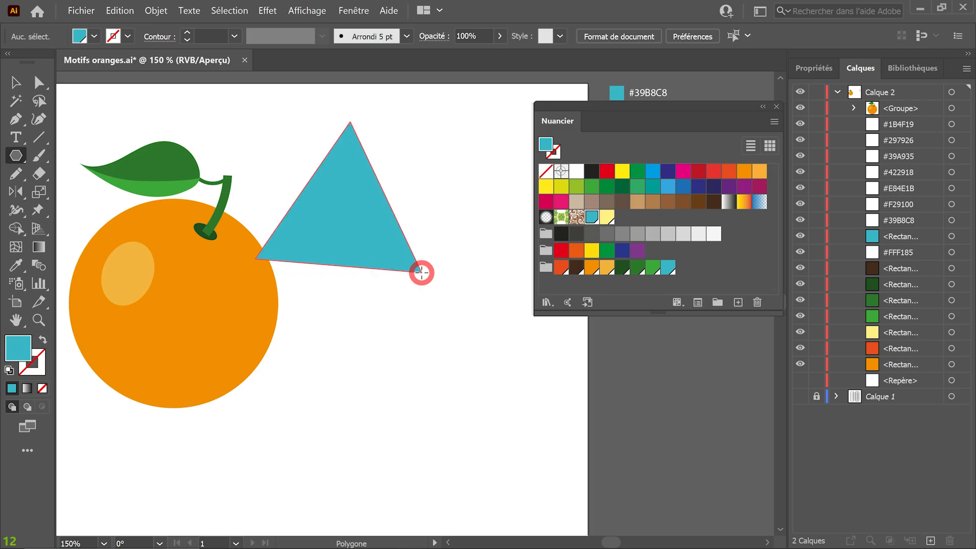
pyautogui.moveTo(421, 273); pyautogui.dragTo(343, 278)
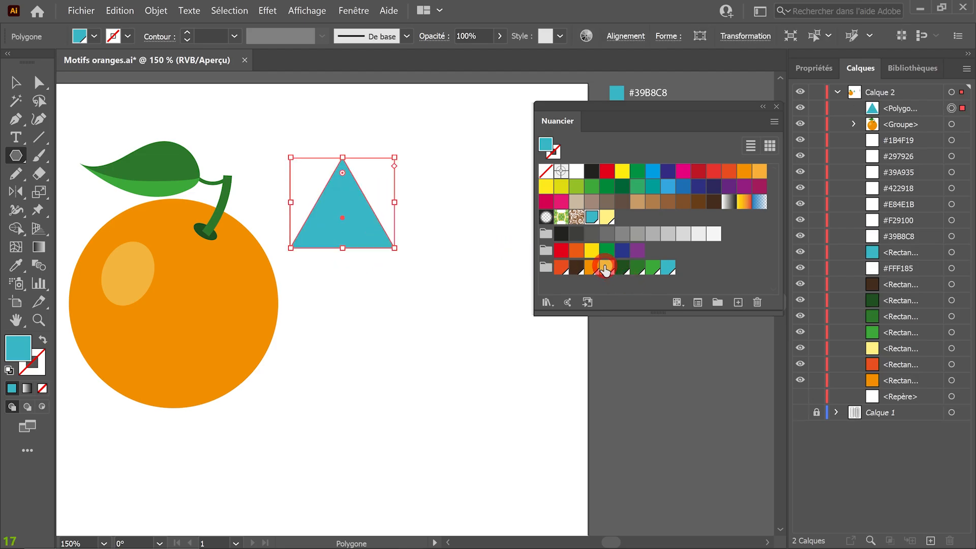
pyautogui.click(606, 266)
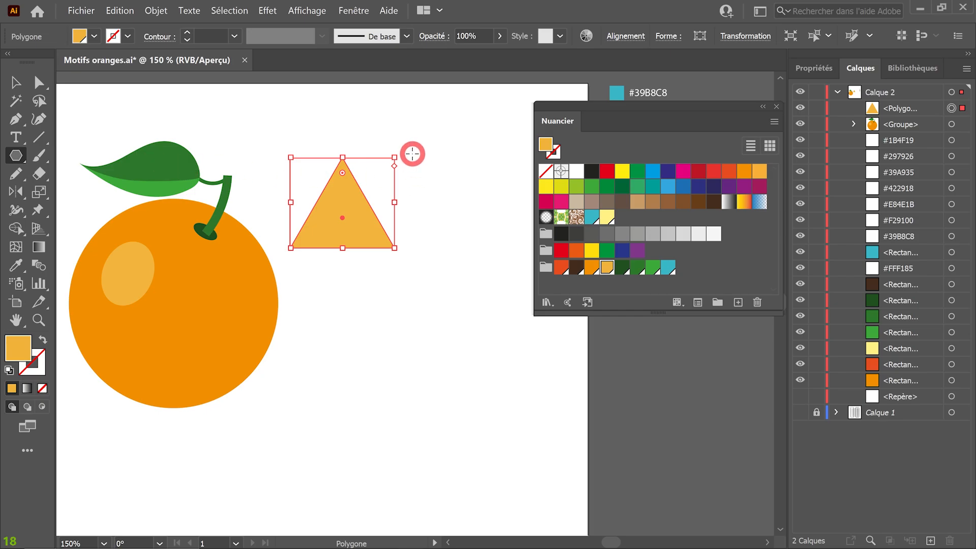
# - Narrow the triangle to about half its width and turn it point down, placing it as a wedge beside the orange
pyautogui.moveTo(401, 161); pyautogui.dragTo(306, 266)
pyautogui.moveTo(395, 232)
pyautogui.mouseDown()
pyautogui.moveTo(343, 232)
pyautogui.moveTo(399, 216)
pyautogui.mouseUp()
pyautogui.hotkey('ctrl', 'z')
pyautogui.press('v')
pyautogui.moveTo(319, 202)
pyautogui.mouseDown()
pyautogui.moveTo(379, 206)
pyautogui.moveTo(394, 222)
pyautogui.mouseUp()
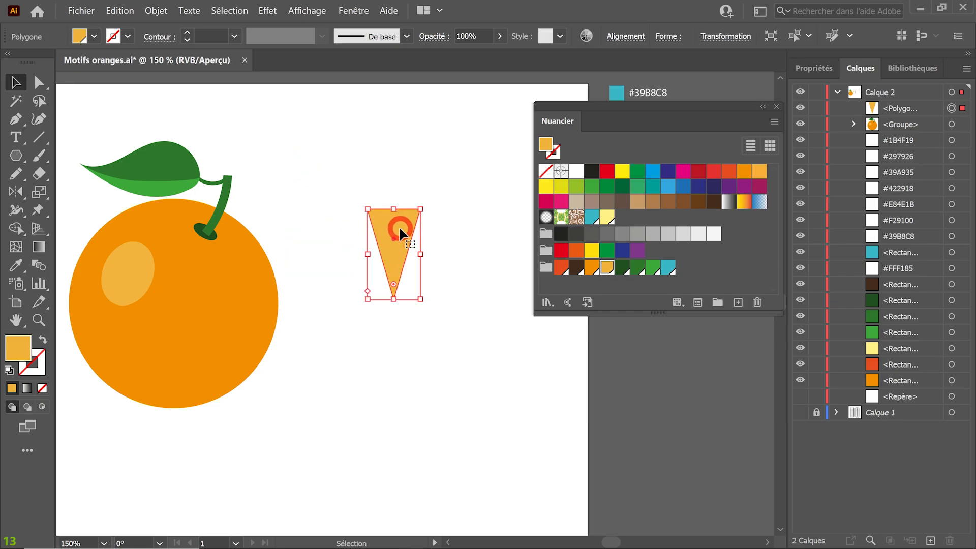
# - Set up a Transform effect on the wedge with a 40° rotation, -11.6417 mm horizontal move and 4.2333 mm vertical move
pyautogui.click(257, 11)
pyautogui.click(310, 89)
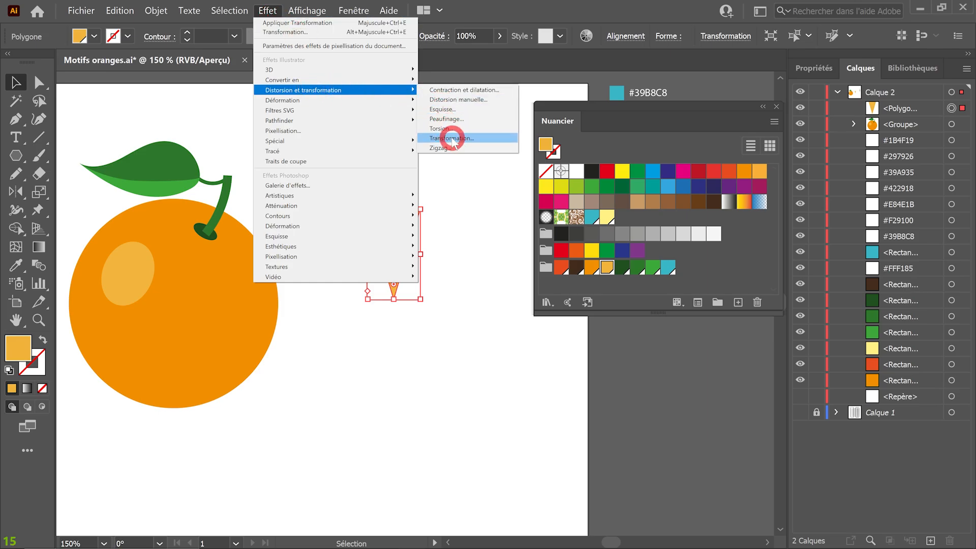
pyautogui.click(454, 139)
pyautogui.moveTo(604, 311); pyautogui.dragTo(549, 313)
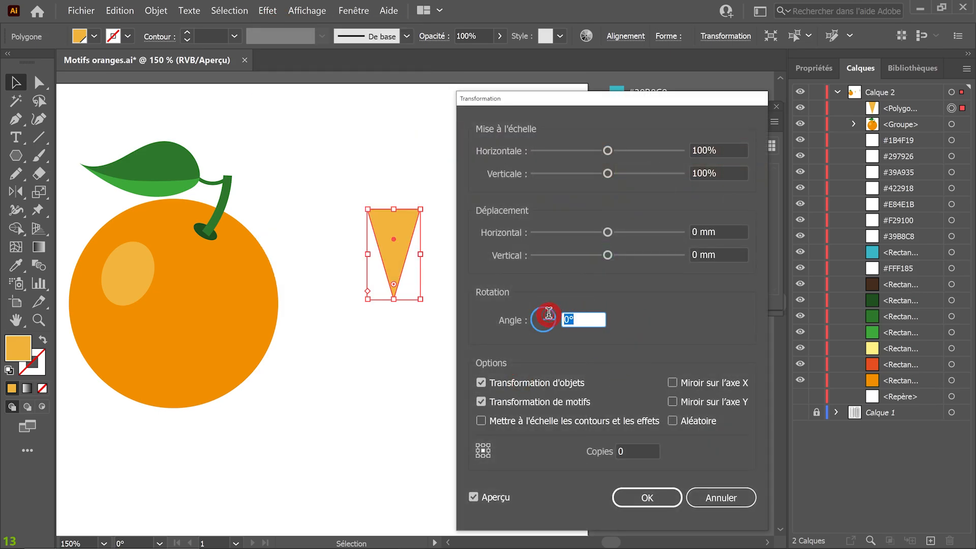
pyautogui.write('40')
pyautogui.press('Tab')
pyautogui.click(633, 221)
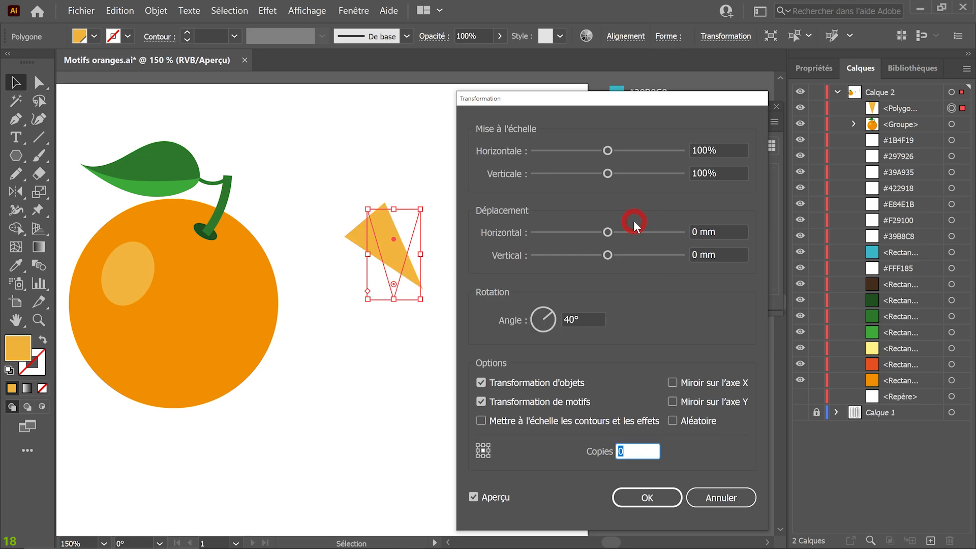
pyautogui.moveTo(603, 233); pyautogui.dragTo(618, 252)
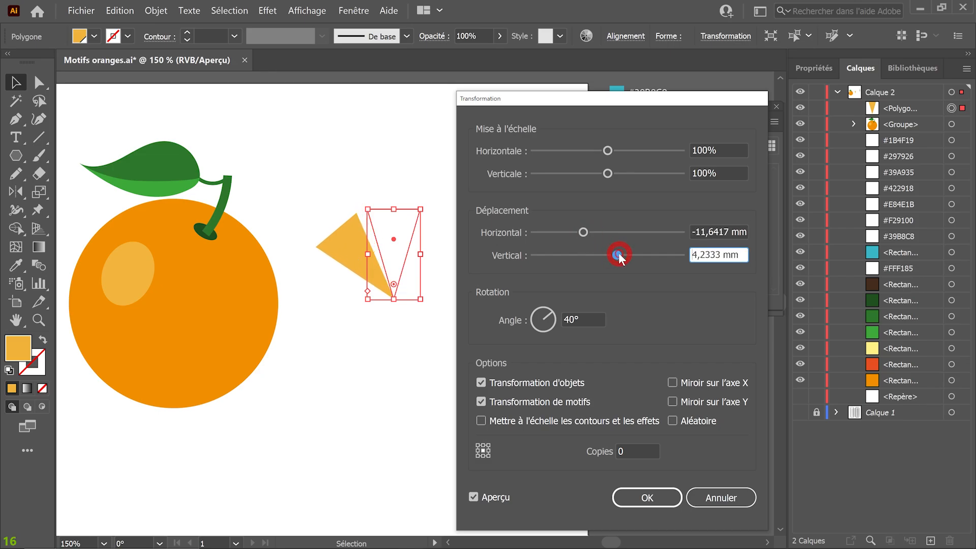
# - Set the Transform effect to 9 copies so the wedges form a full circle, and apply it
pyautogui.click(629, 419)
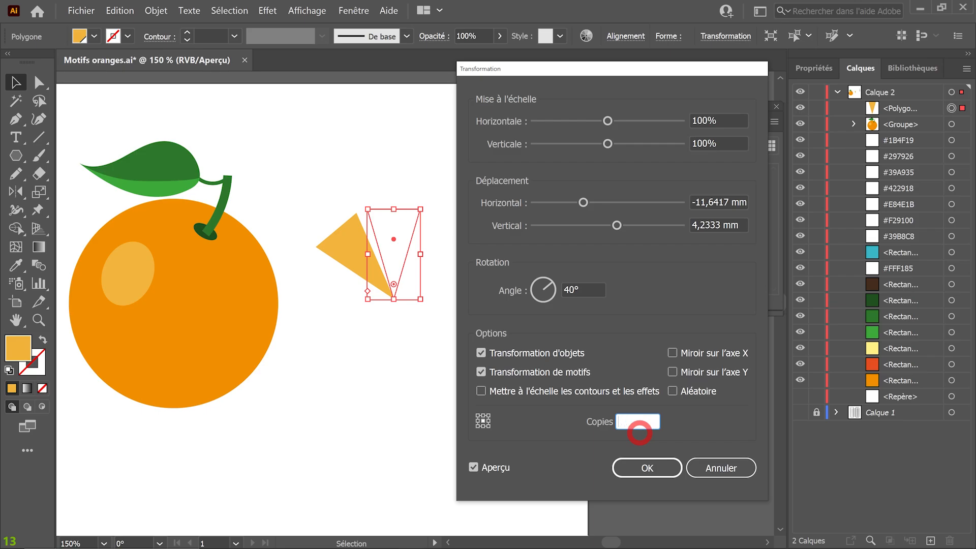
pyautogui.write('9')
pyautogui.moveTo(633, 70); pyautogui.dragTo(701, 72)
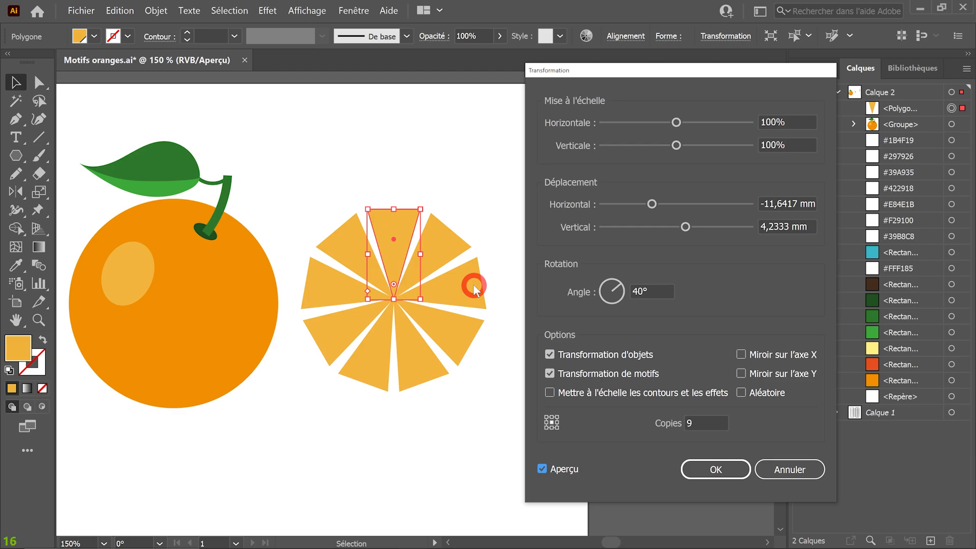
pyautogui.click(714, 469)
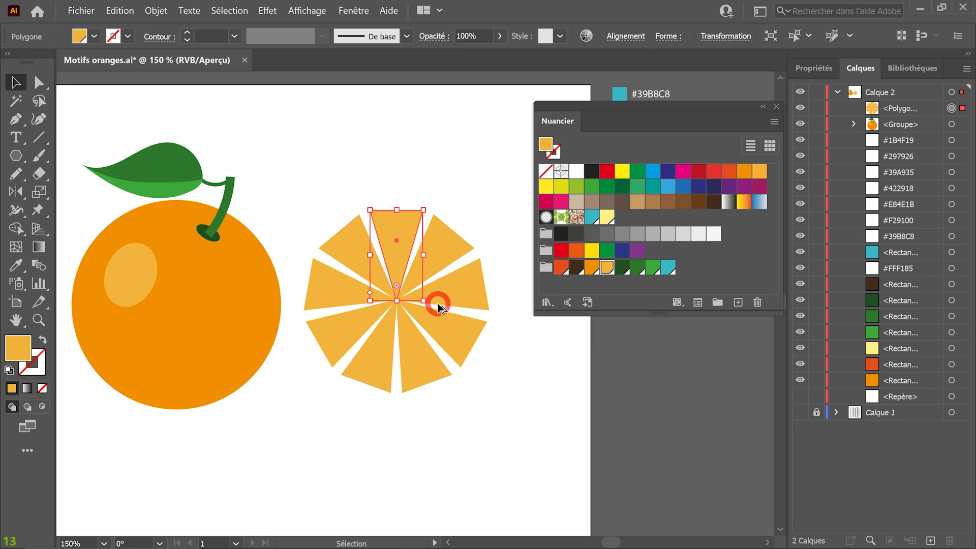
# - Add an anchor point at the middle of the original wedge's outer edge and raise it slightly into a peak
pyautogui.scroll(1, 437, 303)
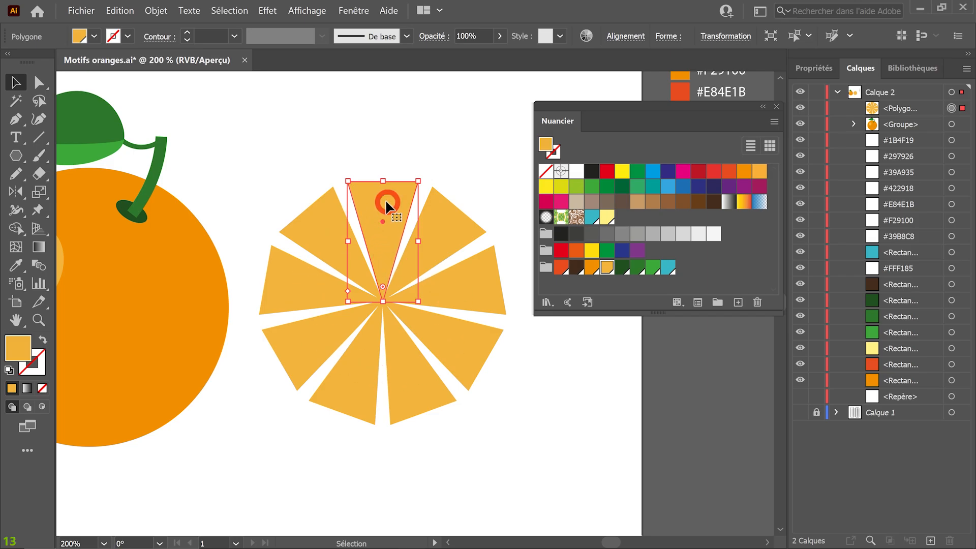
pyautogui.click(16, 119)
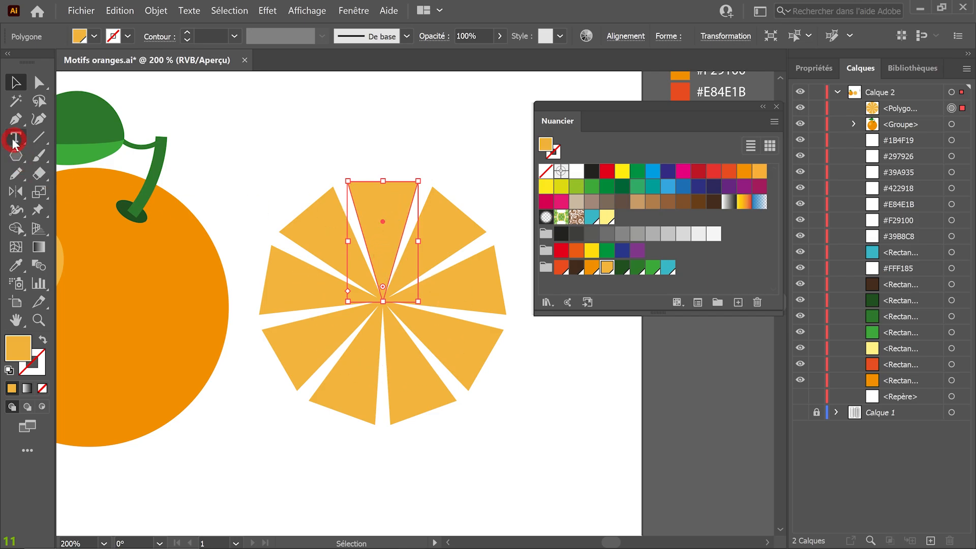
pyautogui.click(381, 182)
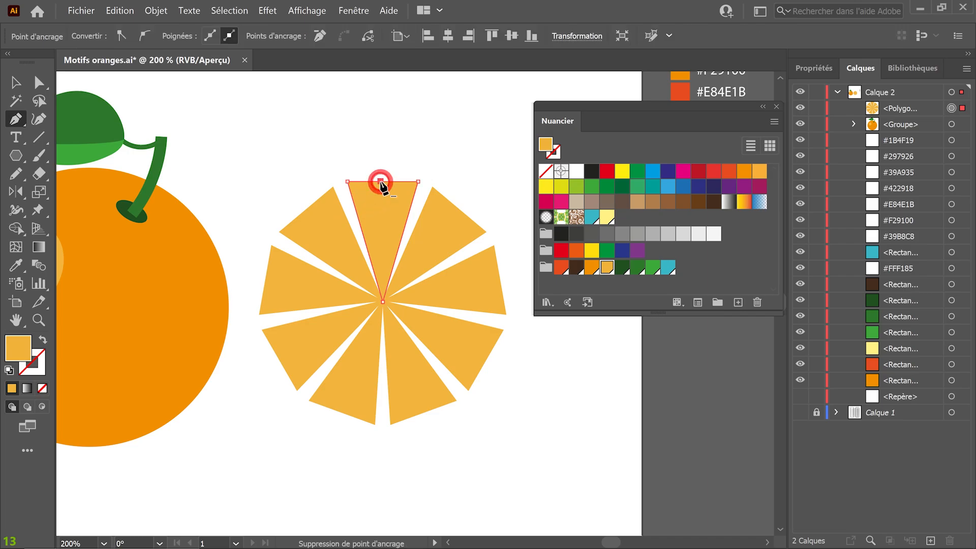
pyautogui.click(39, 82)
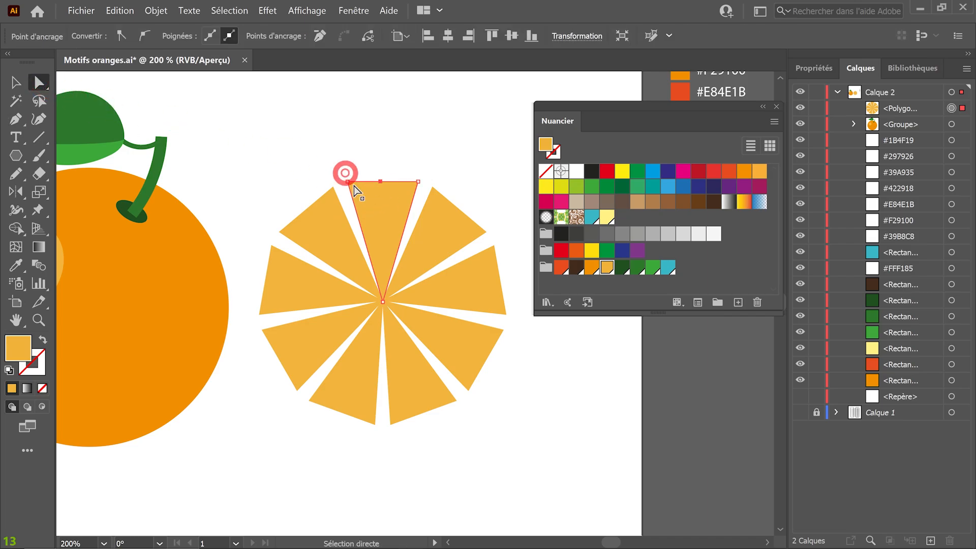
pyautogui.moveTo(382, 183); pyautogui.dragTo(383, 171)
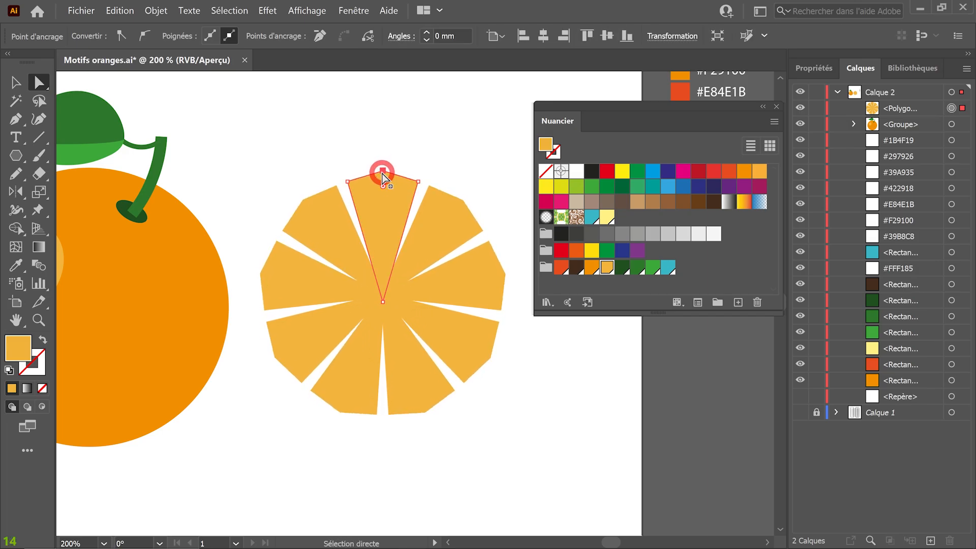
# - Move the original wedge's inner tip up to tighten the segments' spacing, and convert its outer middle anchor to a smooth curve
pyautogui.click(384, 303)
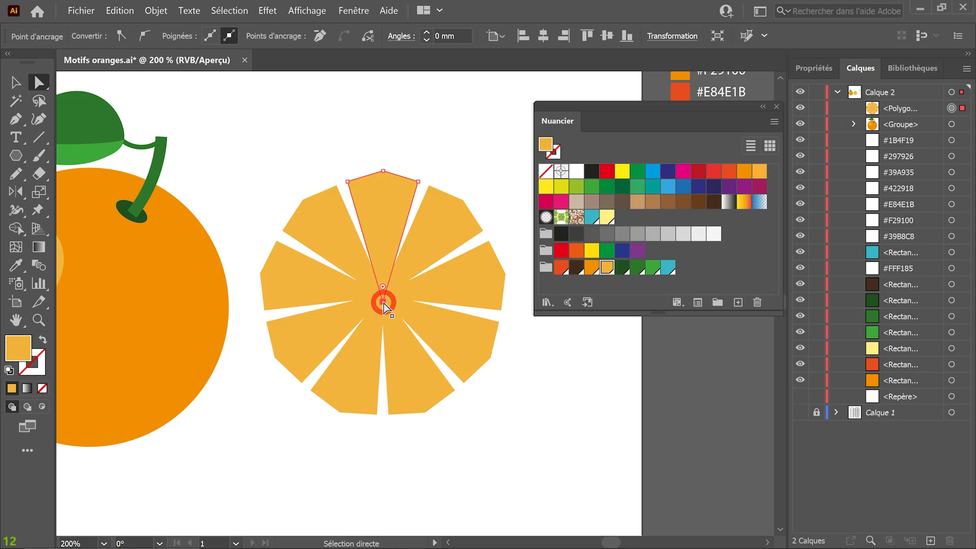
pyautogui.moveTo(384, 303); pyautogui.dragTo(391, 325)
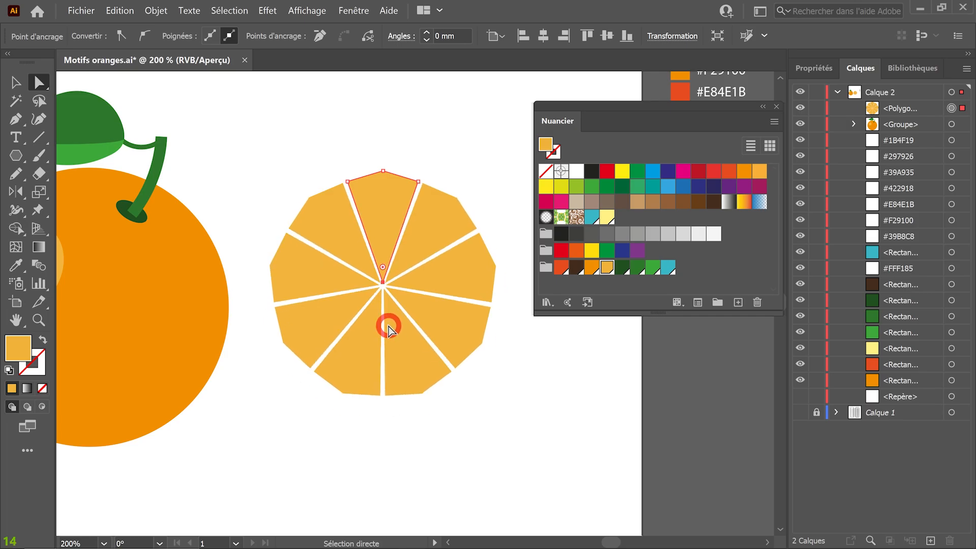
pyautogui.click(16, 119)
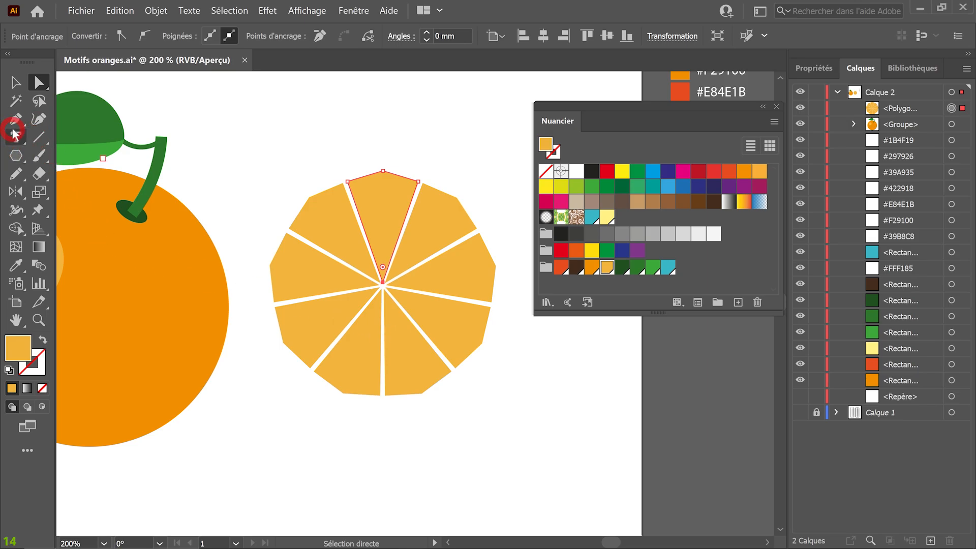
pyautogui.keyDown('ctrl'); pyautogui.click(383, 171); pyautogui.keyUp('ctrl')
pyautogui.moveTo(387, 169); pyautogui.dragTo(367, 169)
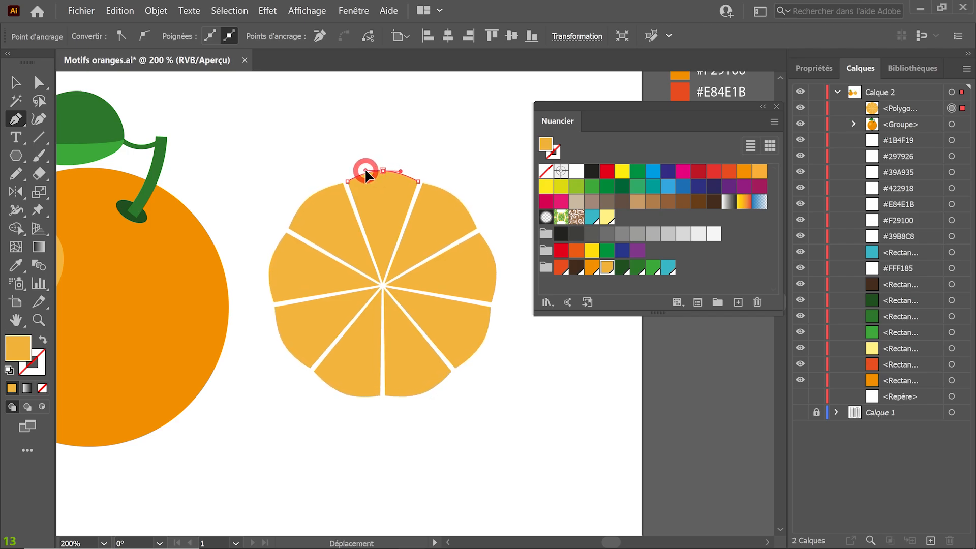
# - Round the original wedge's two outer corners to about 2.64 mm and round its inner tip slightly
pyautogui.click(39, 86)
pyautogui.click(332, 207)
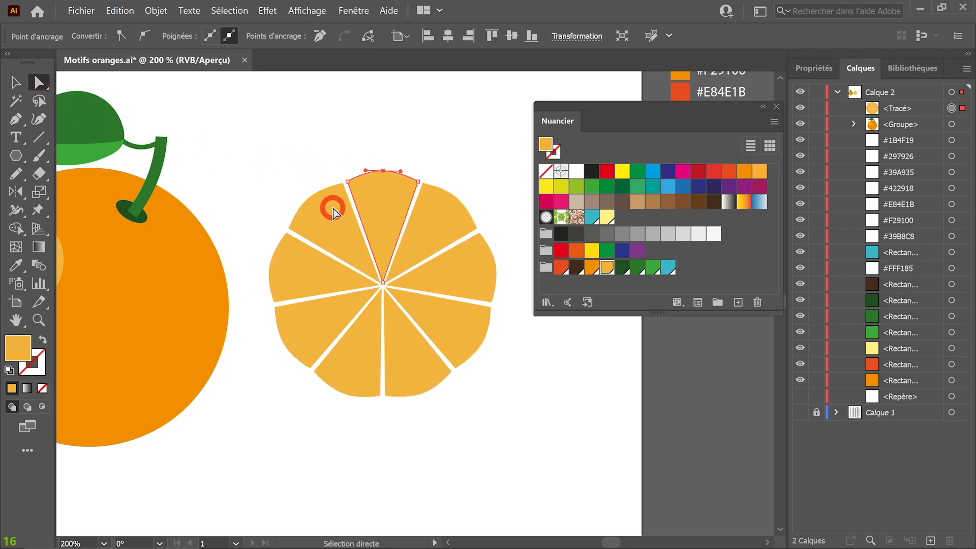
pyautogui.click(348, 182)
pyautogui.click(417, 182)
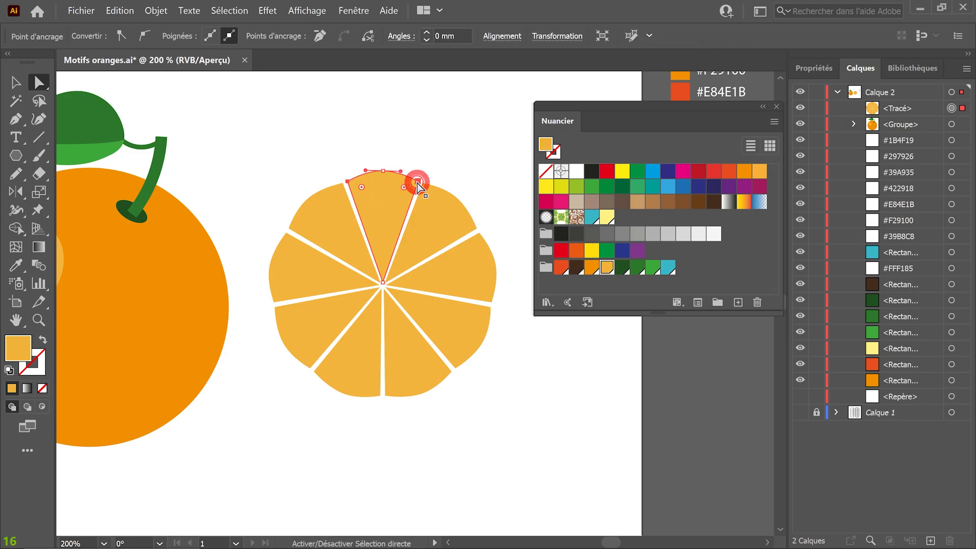
pyautogui.moveTo(403, 187); pyautogui.dragTo(406, 185)
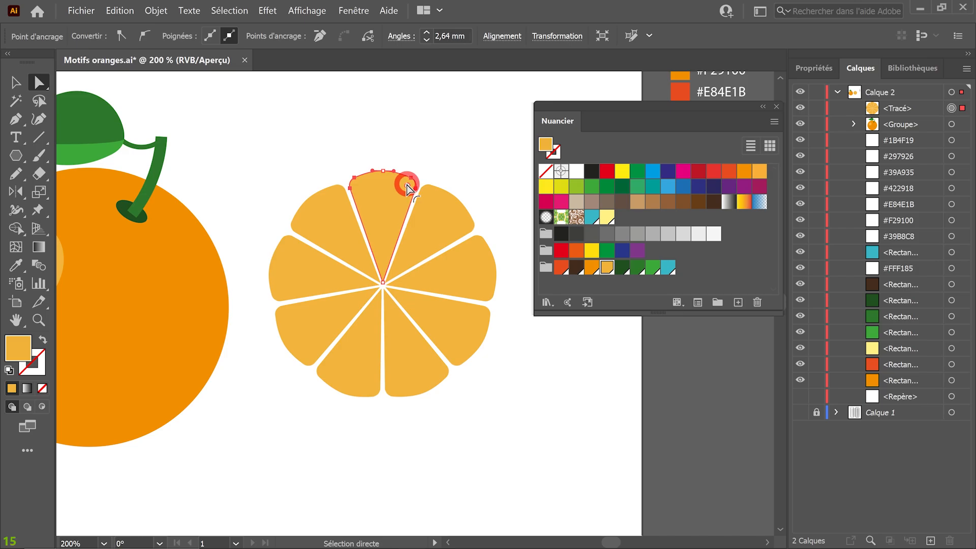
pyautogui.click(382, 282)
pyautogui.moveTo(383, 271)
pyautogui.mouseDown()
pyautogui.moveTo(382, 262)
pyautogui.moveTo(381, 271)
pyautogui.mouseUp()
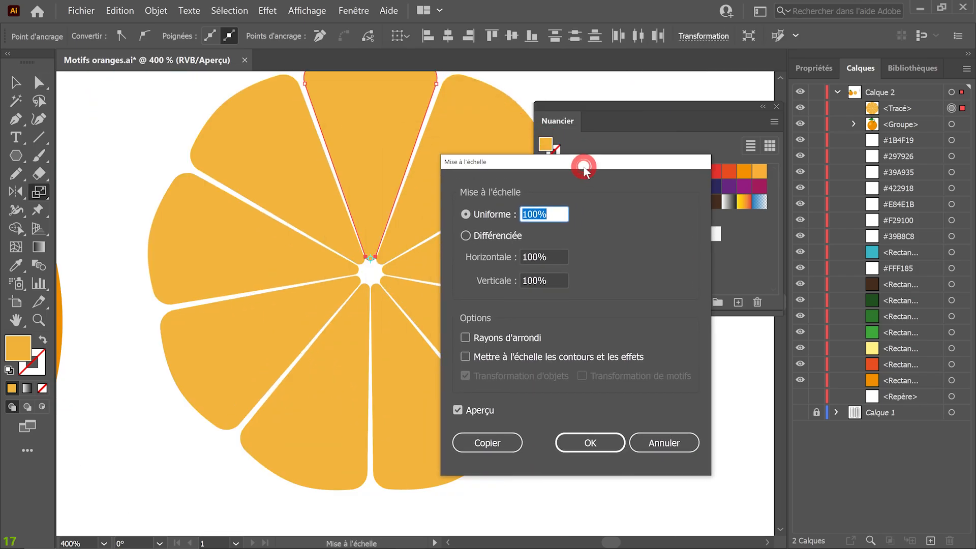
# - Scale the two anchor points at the original wedge's inner tip uniformly to about 72% to narrow the tip
pyautogui.moveTo(583, 167); pyautogui.dragTo(584, 172)
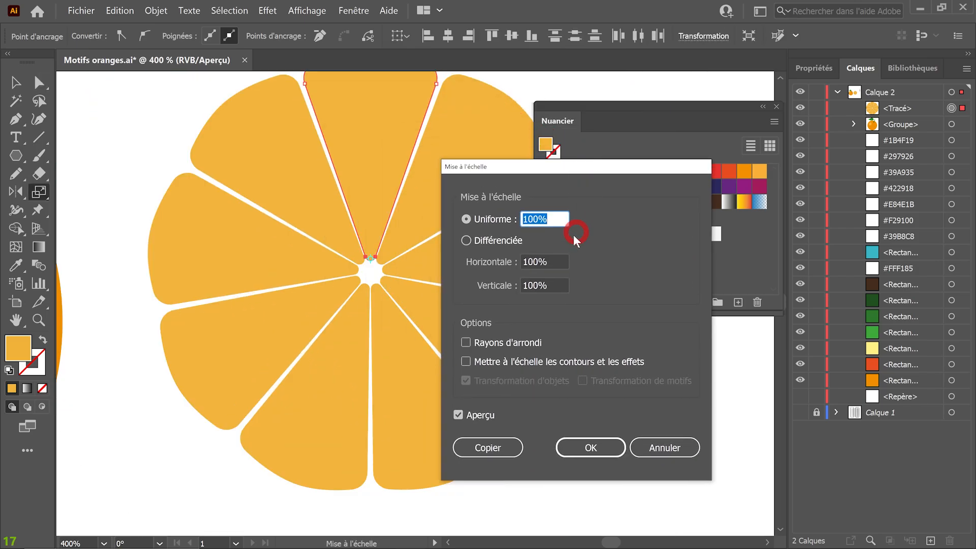
pyautogui.press('Down')
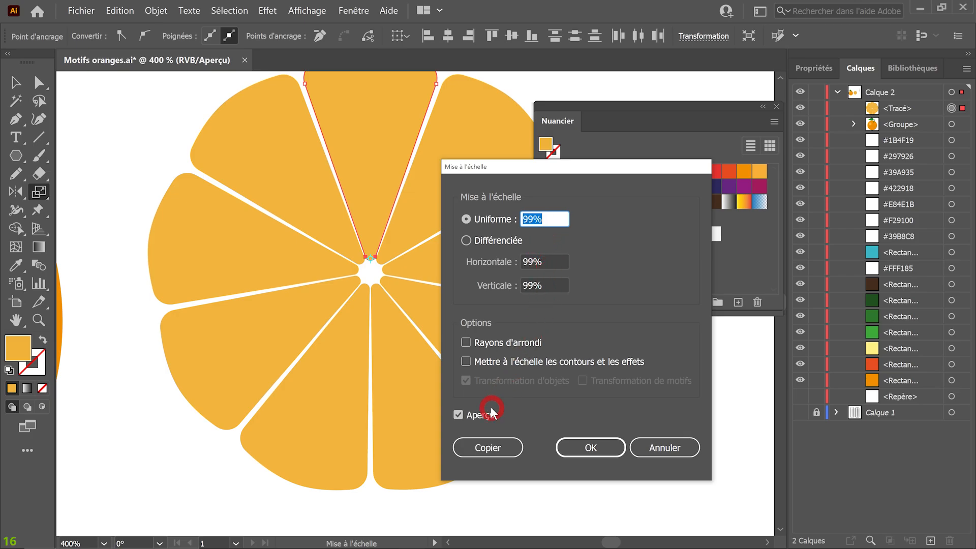
pyautogui.press('Down')
pyautogui.press('Down')
pyautogui.press('Down')
pyautogui.press('Down')
pyautogui.press('Down')
pyautogui.press('Down')
pyautogui.press('Down')
pyautogui.press('Down')
pyautogui.press('Down')
pyautogui.press('Down')
pyautogui.press('Down')
pyautogui.press('Down')
pyautogui.press('Down')
pyautogui.press('Down')
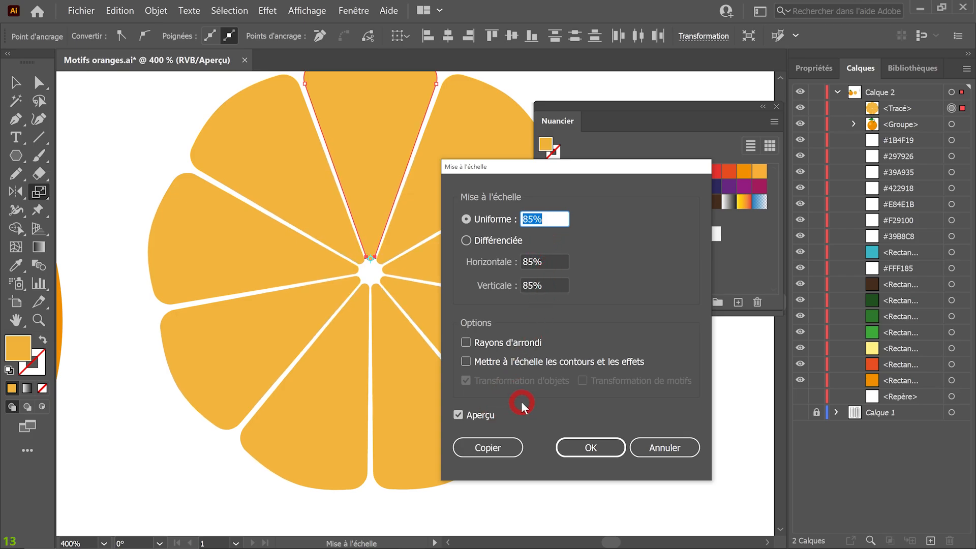
pyautogui.press('Down')
pyautogui.press('Down')
pyautogui.press('Down')
pyautogui.press('Down')
pyautogui.press('Down')
pyautogui.press('Down')
pyautogui.press('Down')
pyautogui.press('Down')
pyautogui.press('Down')
pyautogui.press('Down')
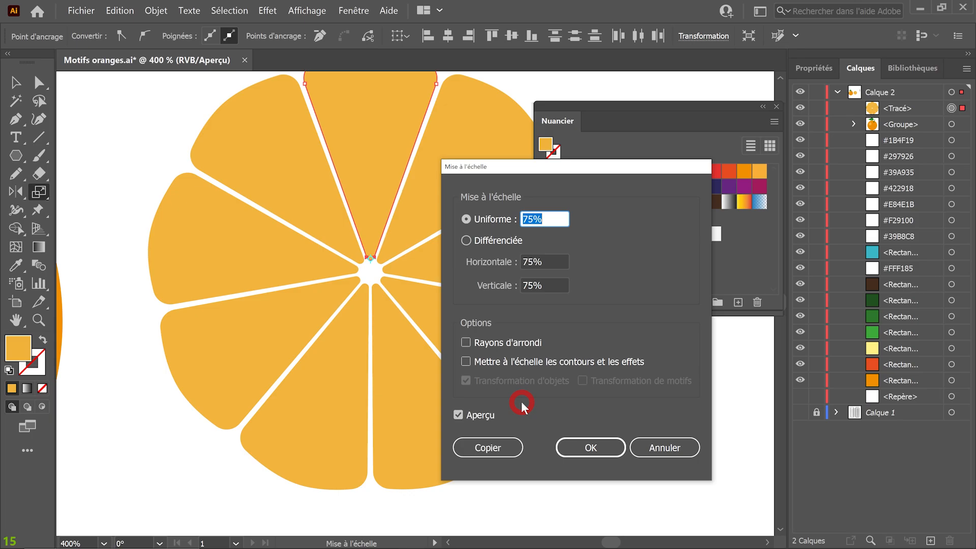
pyautogui.press('Down')
pyautogui.press('Down')
pyautogui.press('Down')
pyautogui.click(590, 447)
# - Expand the appearance of the wedge's Transform effect into separate segment shapes and deselect them
pyautogui.hotkey('ctrl', '-')
pyautogui.moveTo(467, 325); pyautogui.dragTo(412, 338)
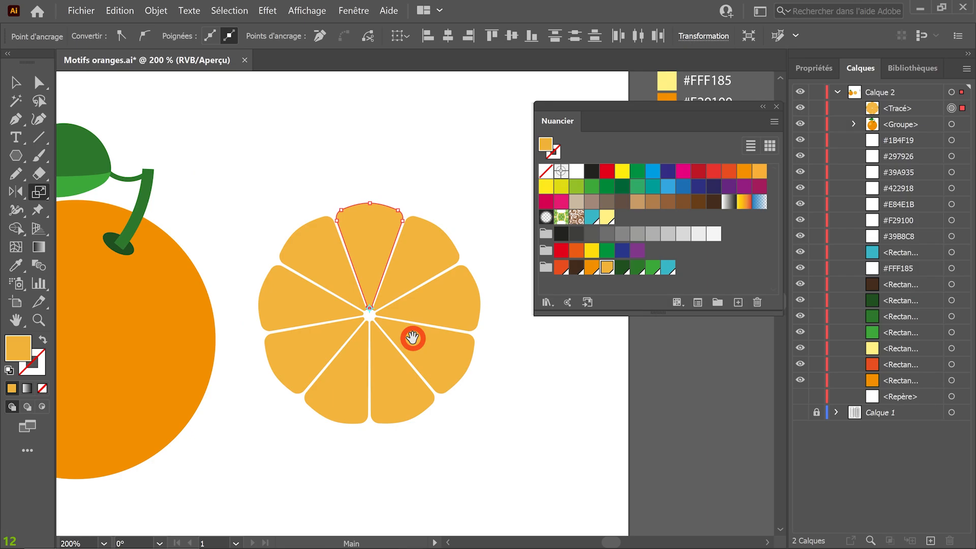
pyautogui.click(156, 10)
pyautogui.click(156, 102)
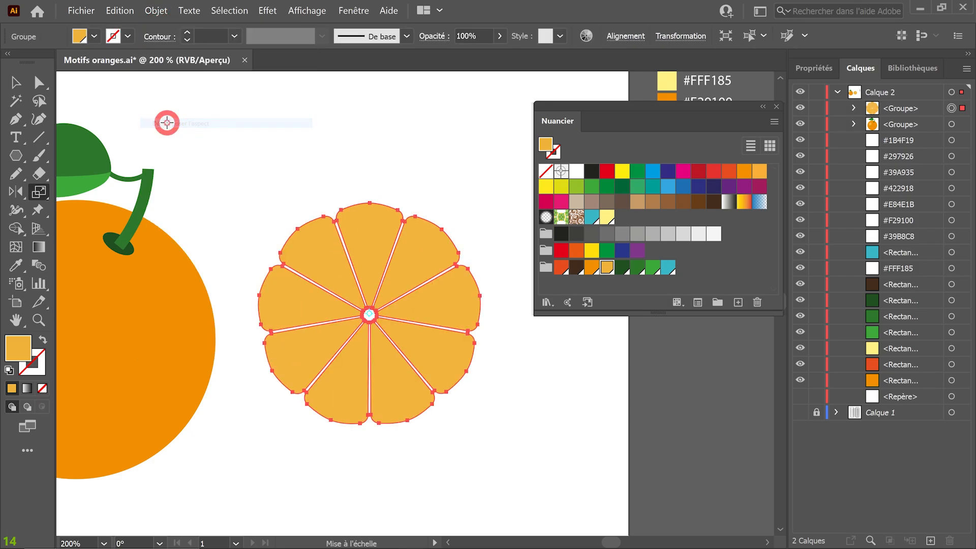
pyautogui.click(19, 81)
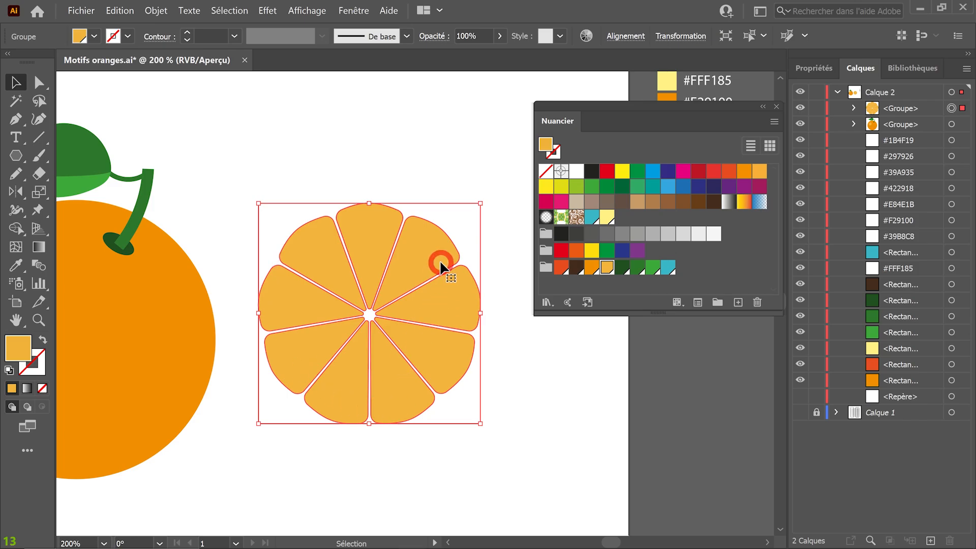
pyautogui.click(398, 191)
# - Draw a circle from the slice's center, slightly larger than the ring of segments
pyautogui.click(20, 157)
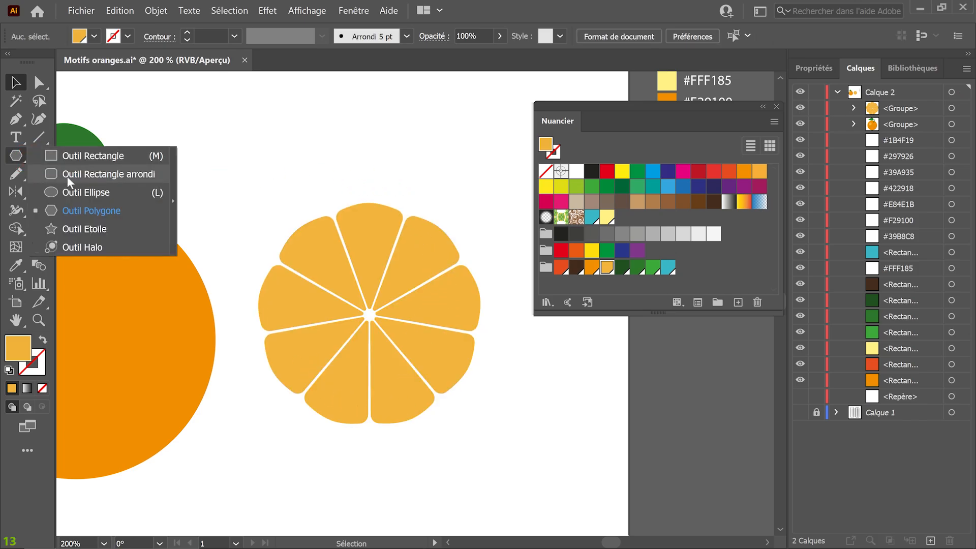
pyautogui.click(72, 190)
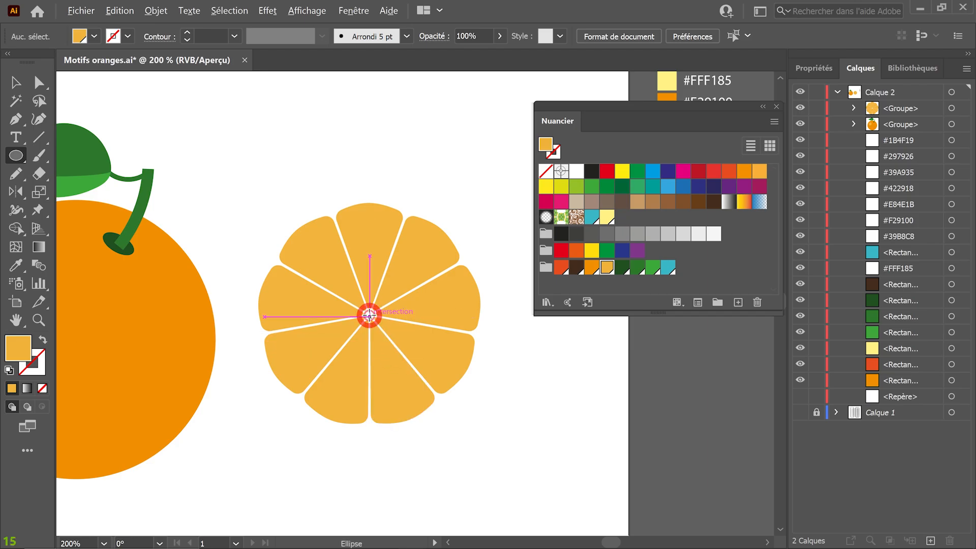
pyautogui.moveTo(369, 316); pyautogui.dragTo(491, 442)
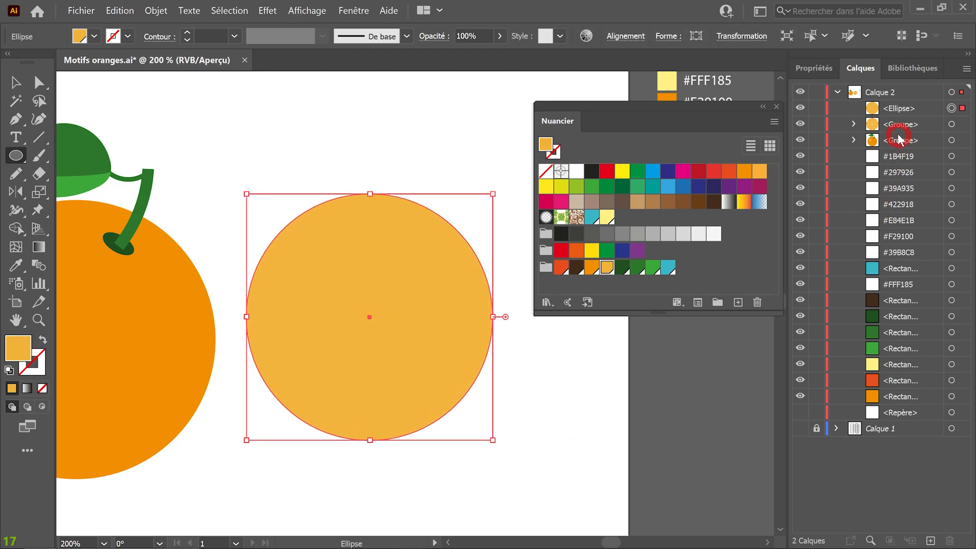
# - Move the circle behind the segments group and fill it with the red-orange swatch
pyautogui.moveTo(908, 113); pyautogui.dragTo(908, 131)
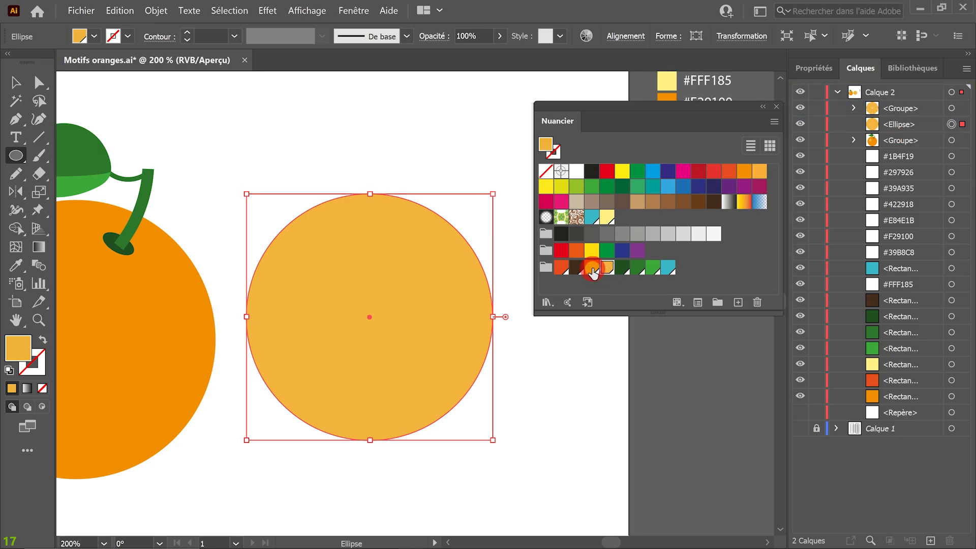
pyautogui.click(562, 268)
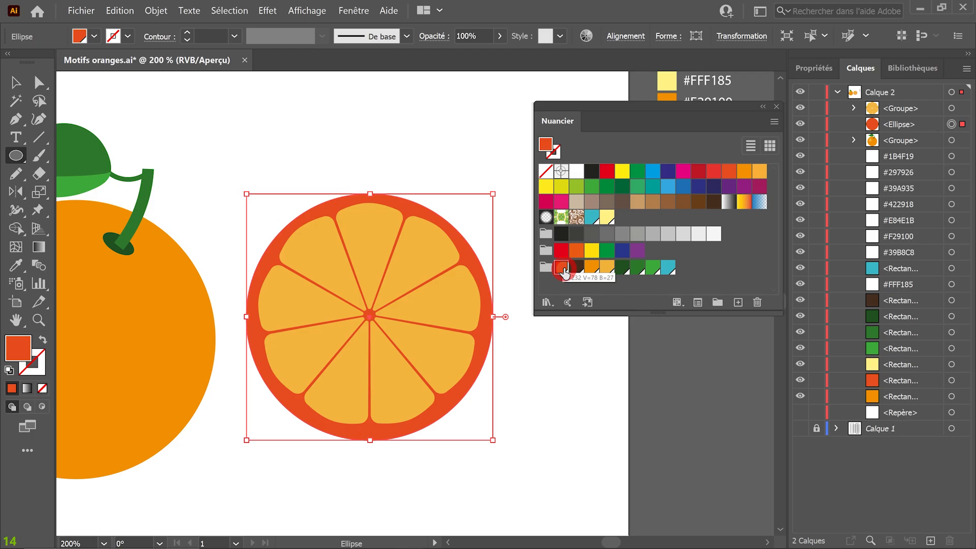
pyautogui.click(900, 159)
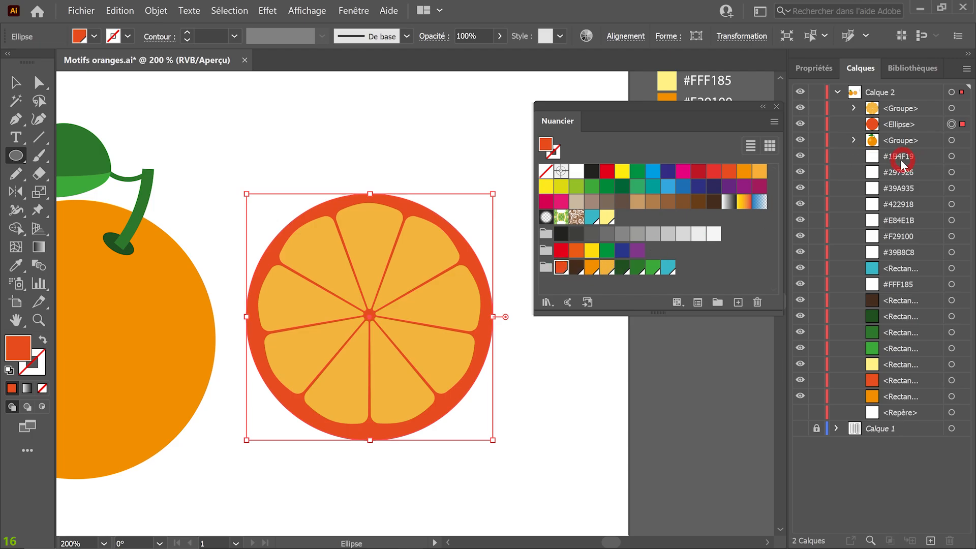
# - Align the segments group and the red-orange circle on their horizontal and vertical centers
pyautogui.click(961, 111)
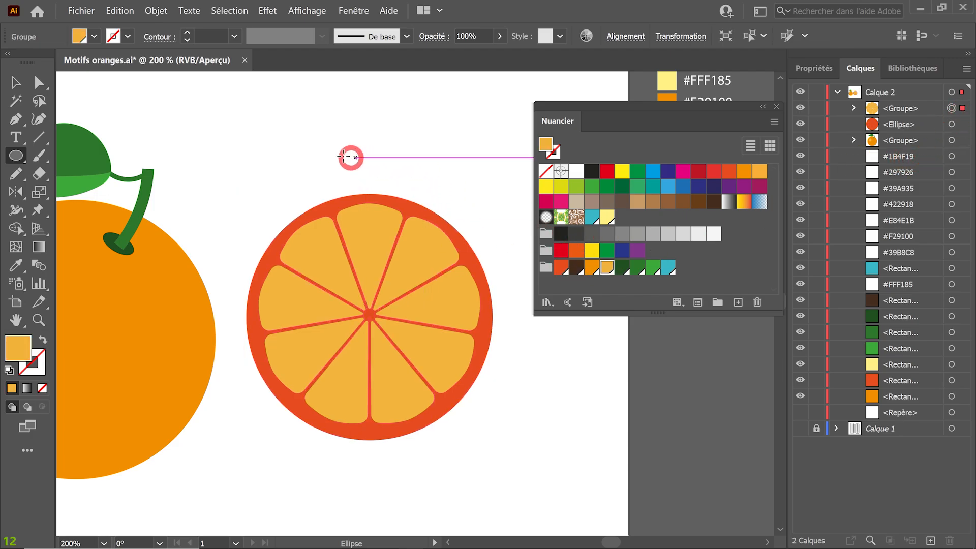
pyautogui.click(19, 83)
pyautogui.keyDown('shift'); pyautogui.click(470, 257); pyautogui.keyUp('shift')
pyautogui.click(585, 39)
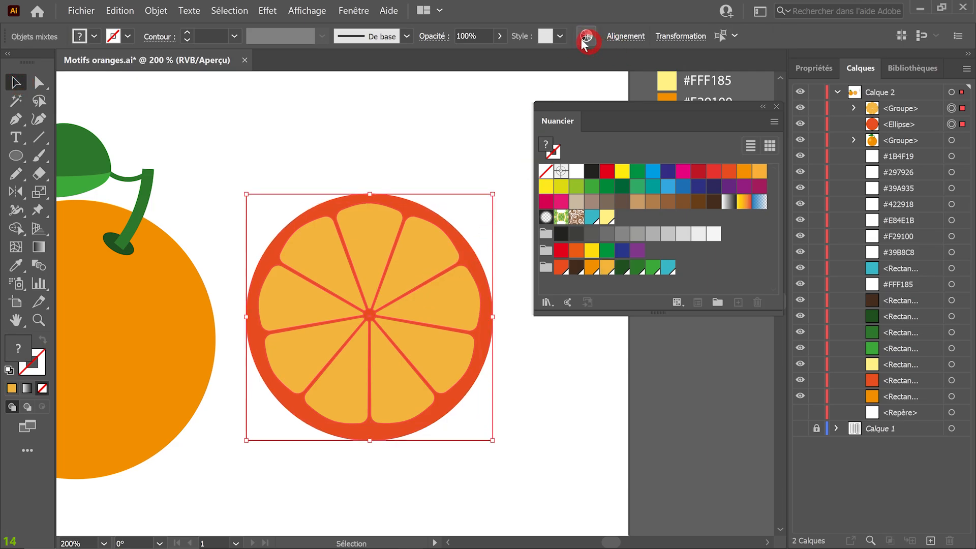
pyautogui.click(638, 42)
pyautogui.click(491, 82)
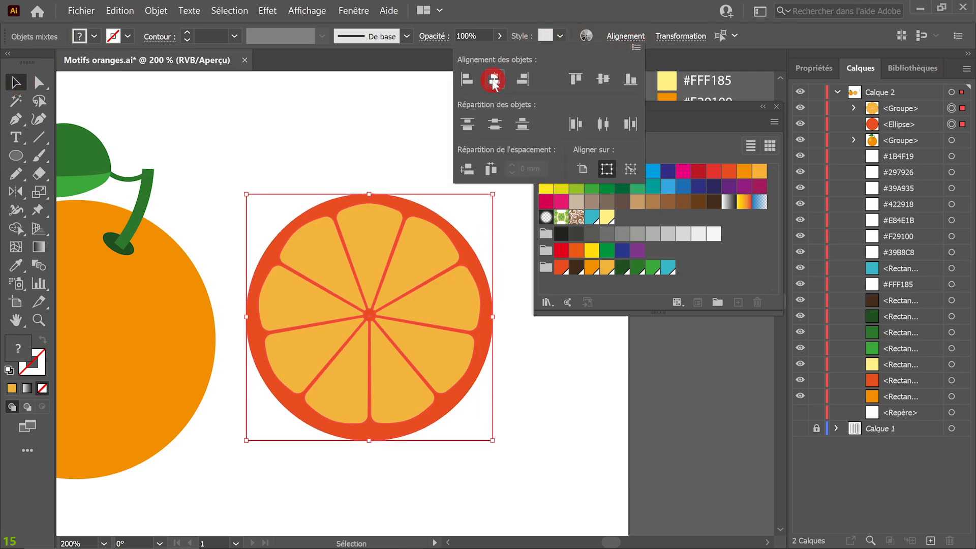
pyautogui.click(603, 80)
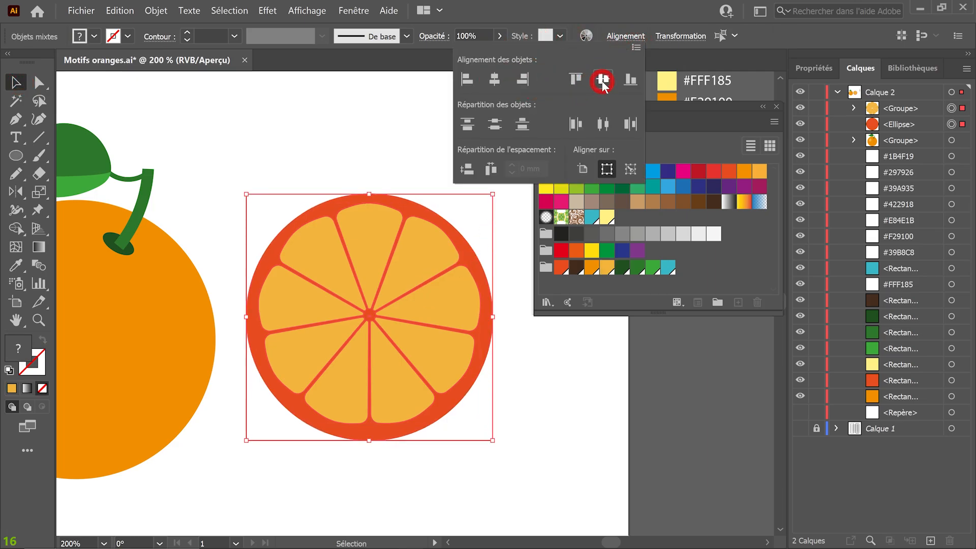
pyautogui.click(391, 140)
# - Duplicate the red-orange circle directly beneath the segments and fill the copy with the lightest grey
pyautogui.click(918, 128)
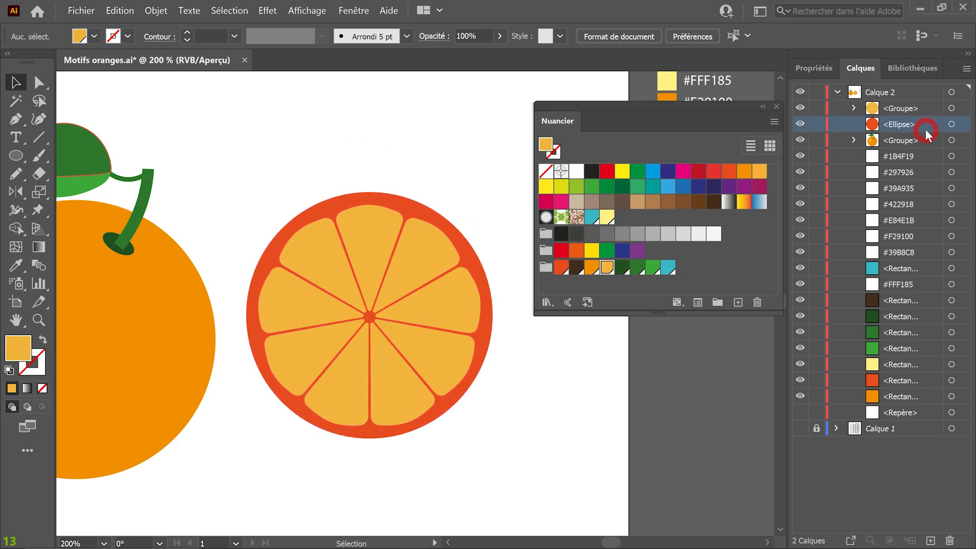
pyautogui.moveTo(925, 129); pyautogui.dragTo(929, 121)
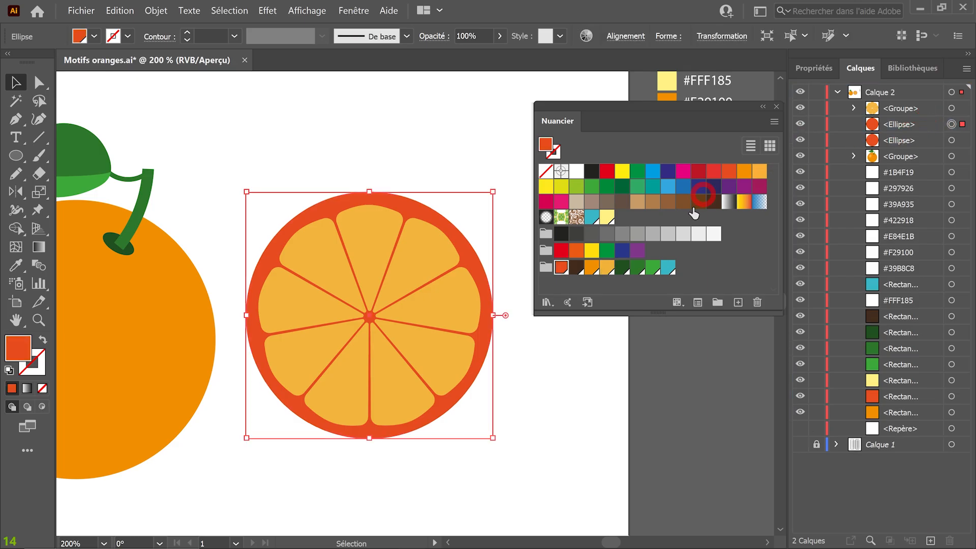
pyautogui.click(607, 266)
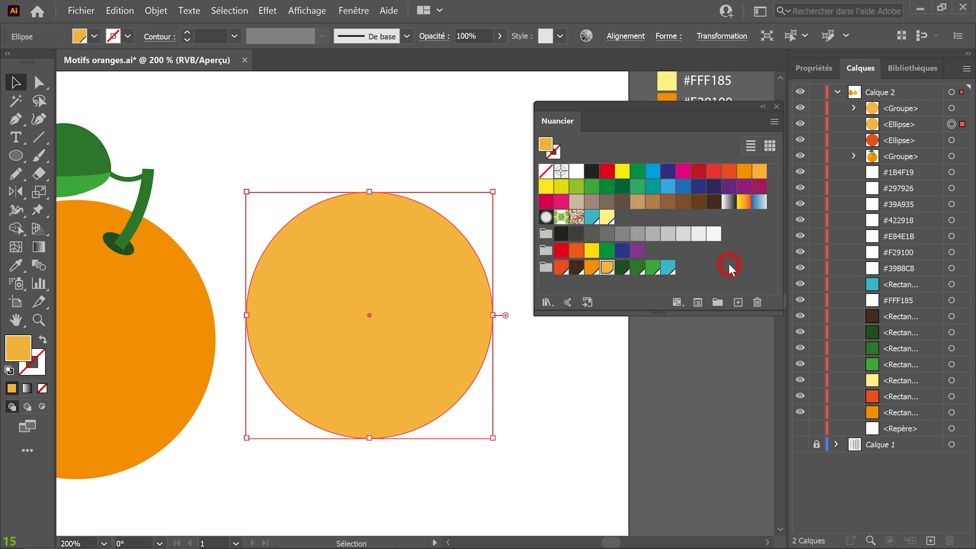
pyautogui.click(715, 234)
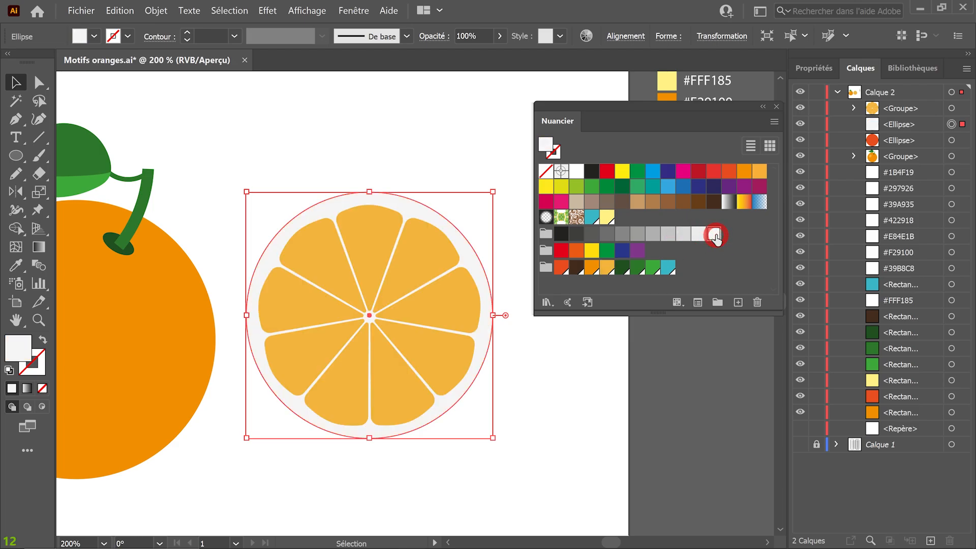
# - Shrink the light grey circle slightly around its center and fill the outer circle with the segments' light orange
pyautogui.moveTo(492, 192); pyautogui.dragTo(488, 197)
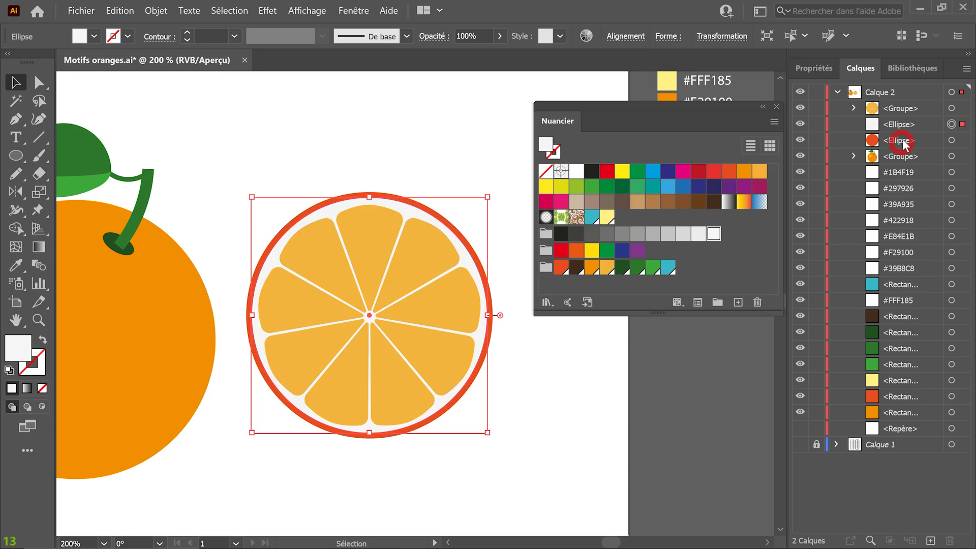
pyautogui.click(958, 144)
pyautogui.click(593, 269)
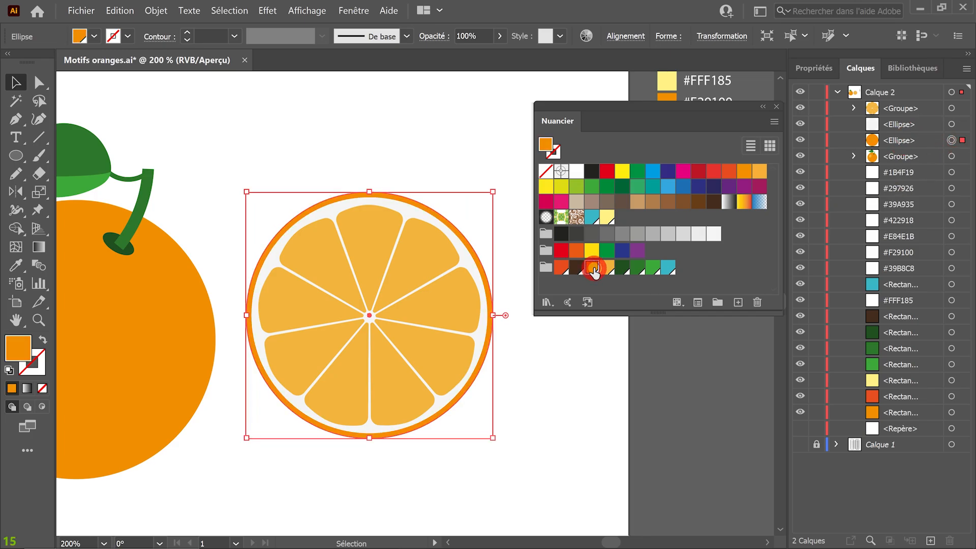
pyautogui.click(607, 268)
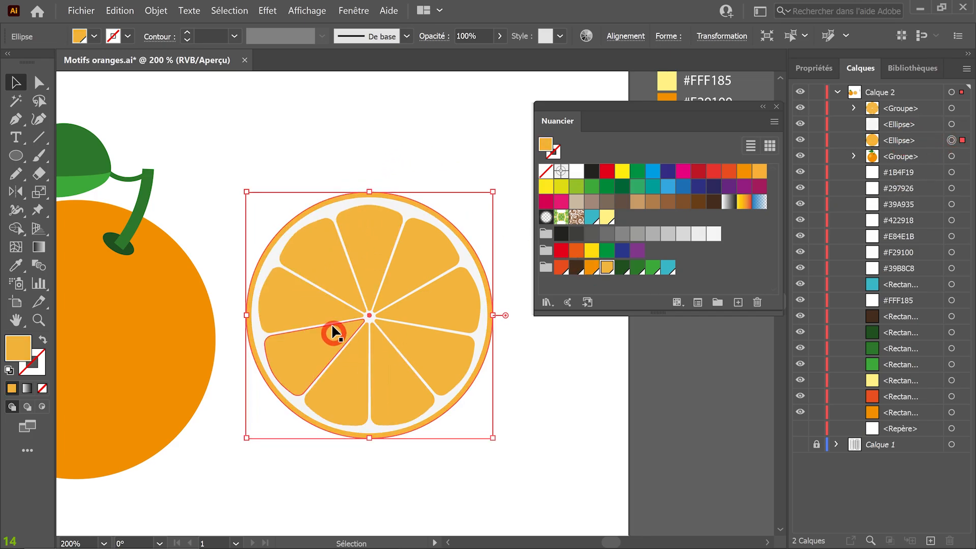
# - Group the segments and both circles of the slice and move the group onto the whole orange's lower right
pyautogui.moveTo(325, 140); pyautogui.dragTo(411, 314)
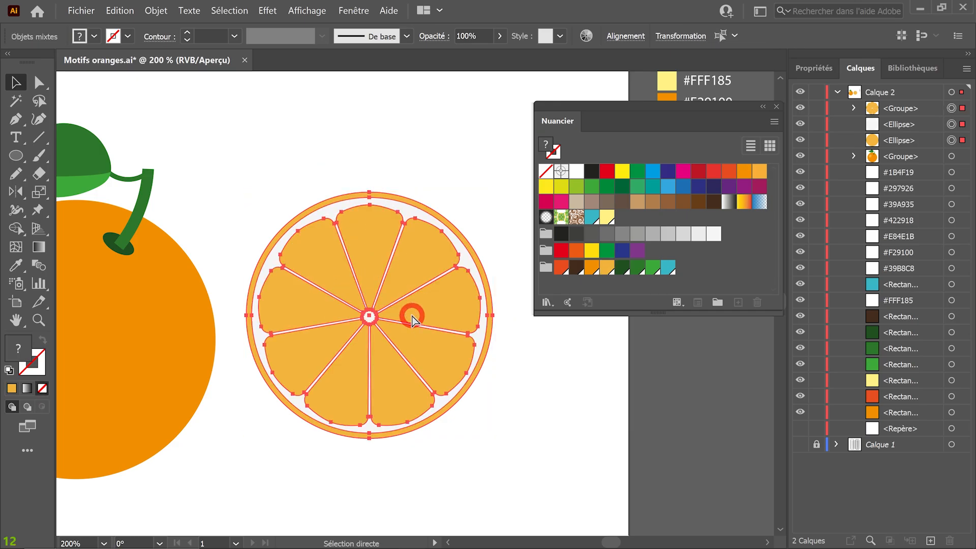
pyautogui.hotkey('ctrl', 'g')
pyautogui.moveTo(425, 237); pyautogui.dragTo(285, 355)
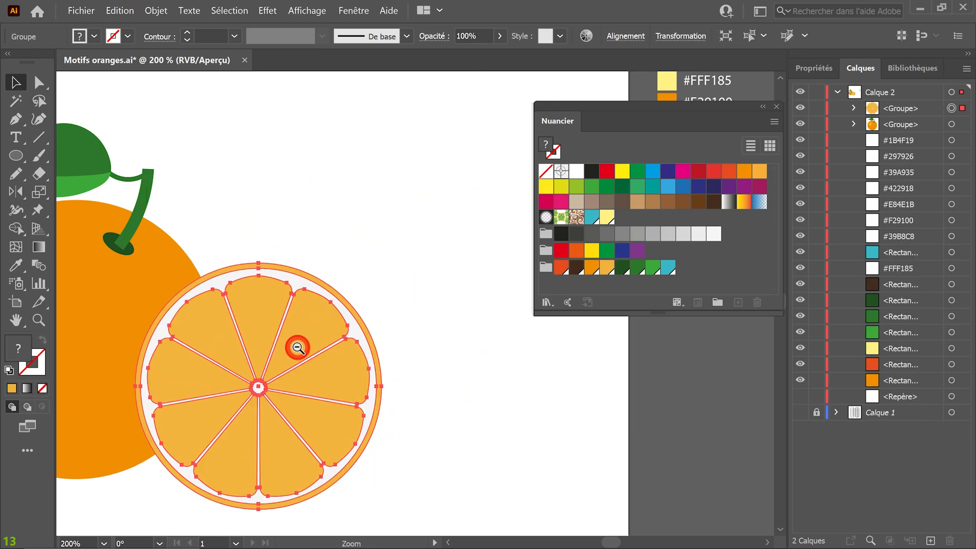
# - Scale the grouped slice down slightly, keeping it overlapping the lower right side of the whole orange, and deselect it
pyautogui.hotkey('ctrl', '-')
pyautogui.moveTo(472, 243); pyautogui.dragTo(429, 272)
pyautogui.click(457, 256)
pyautogui.keyDown('ctrl'); pyautogui.keyDown('alt'); pyautogui.click(445, 297); pyautogui.keyUp('alt'); pyautogui.keyUp('ctrl')
pyautogui.click(383, 323)
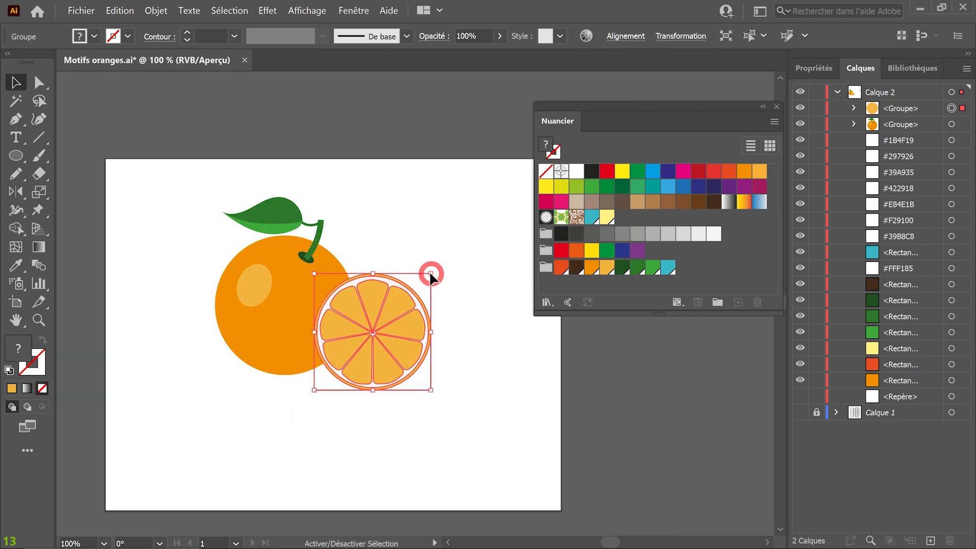
pyautogui.click(416, 255)
# - Copy the leaf and both stem paths from inside the whole orange's group and paste them outside the group
pyautogui.click(296, 218)
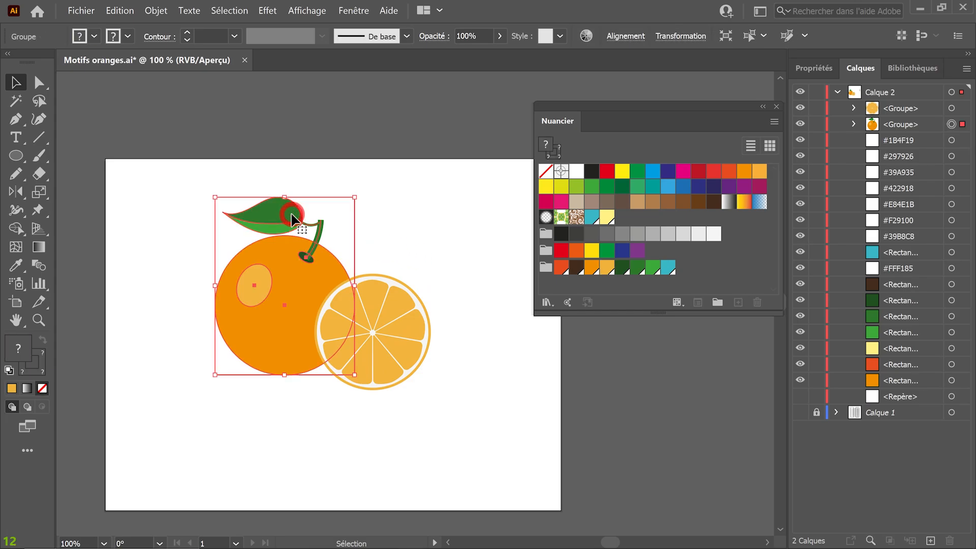
pyautogui.doubleClick(293, 218)
pyautogui.doubleClick(322, 133)
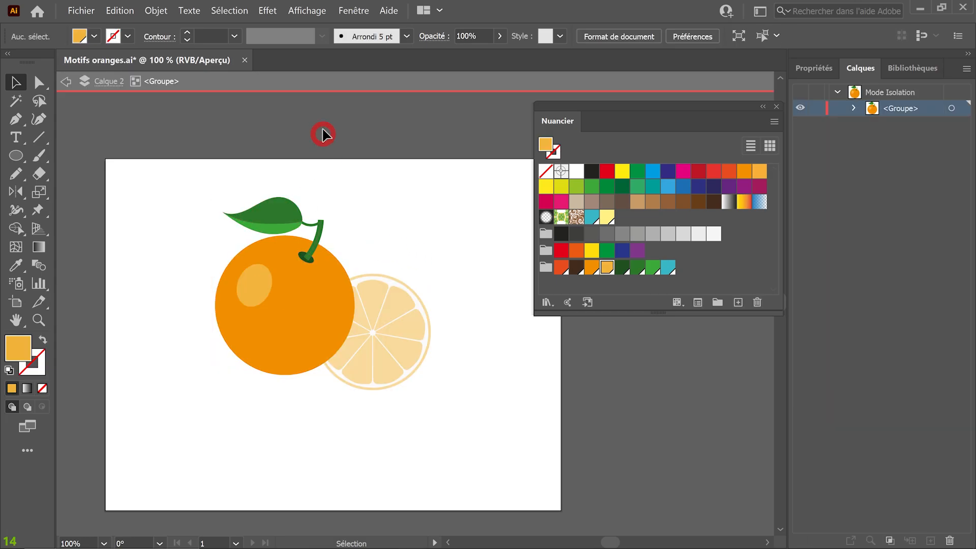
pyautogui.doubleClick(289, 219)
pyautogui.click(289, 220)
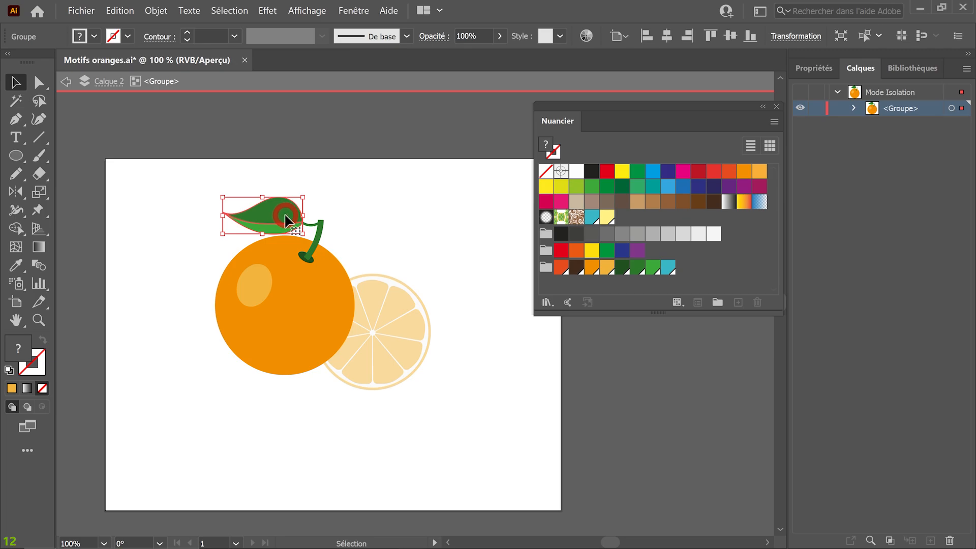
pyautogui.moveTo(349, 208); pyautogui.dragTo(294, 224)
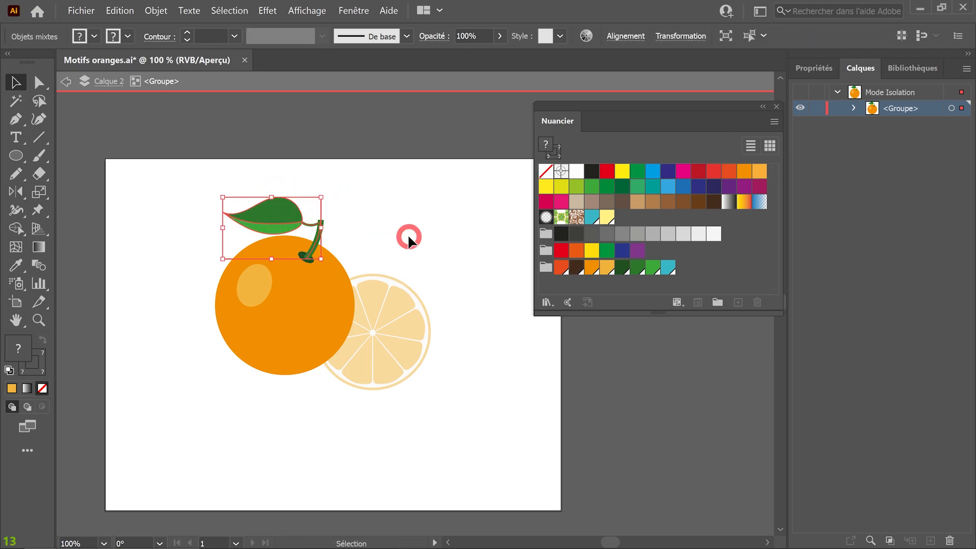
pyautogui.hotkey('ctrl', 'c')
pyautogui.click(331, 87)
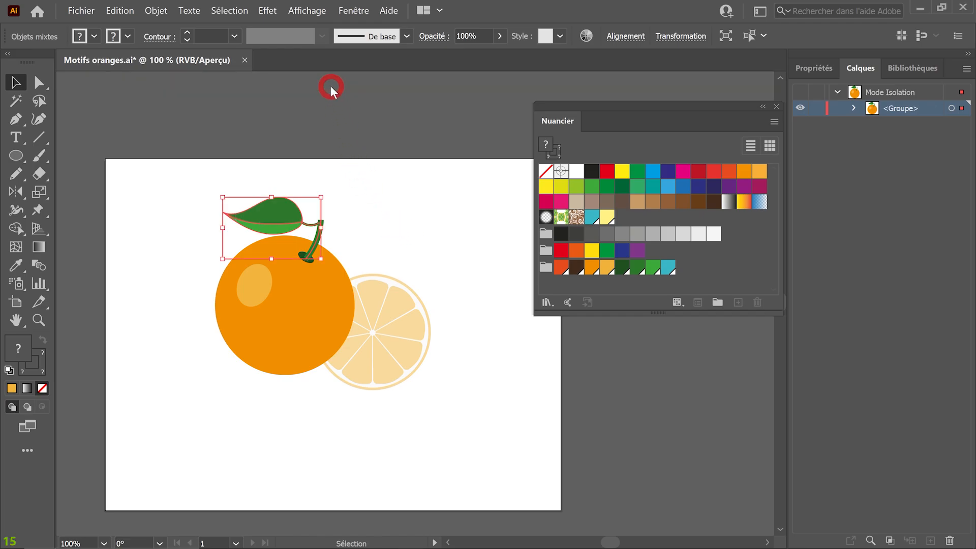
pyautogui.hotkey('ctrl', 'v')
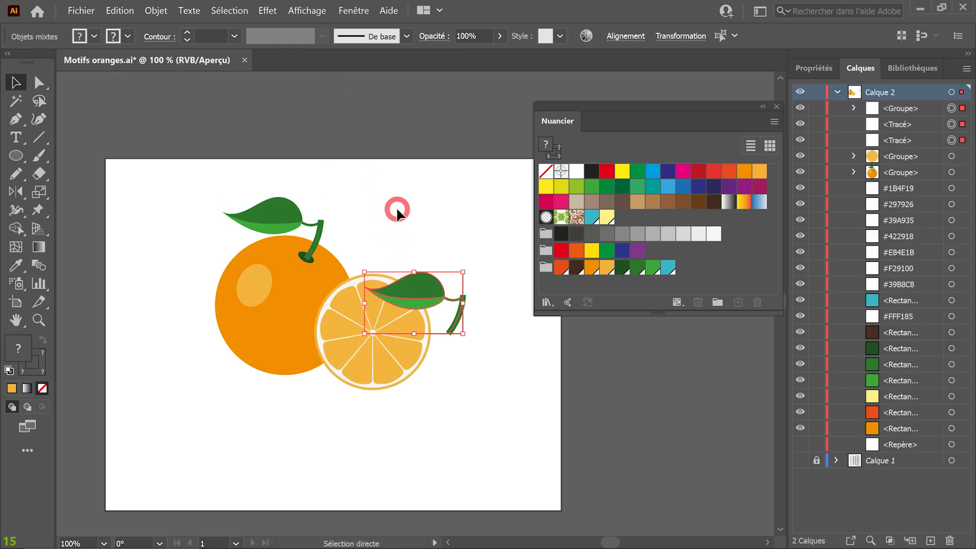
# - Move the pasted leaf and stem onto the lower part of the whole orange and reflect them across the vertical axis
pyautogui.moveTo(433, 288); pyautogui.dragTo(307, 355)
pyautogui.press('o')
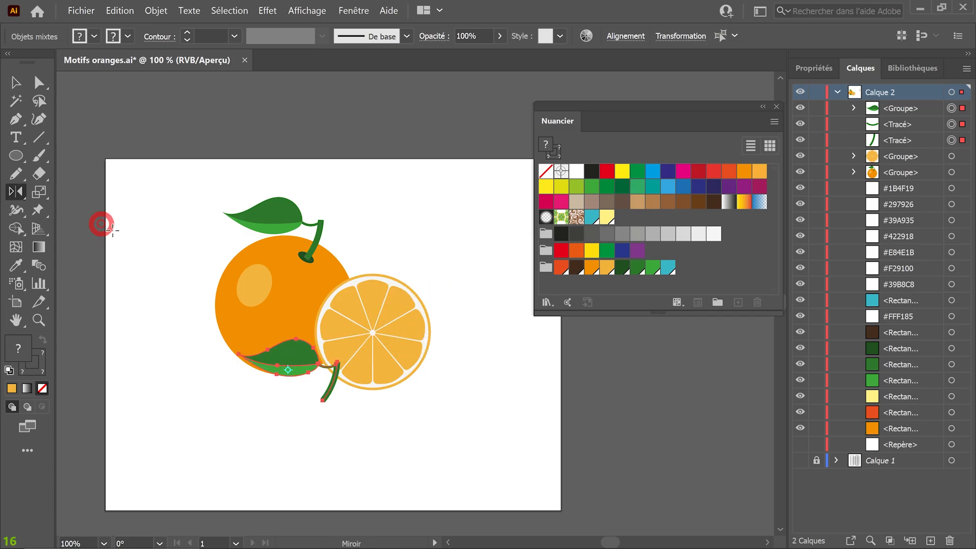
pyautogui.moveTo(16, 193)
pyautogui.mouseDown()
pyautogui.moveTo(69, 208)
pyautogui.moveTo(19, 194)
pyautogui.mouseUp()
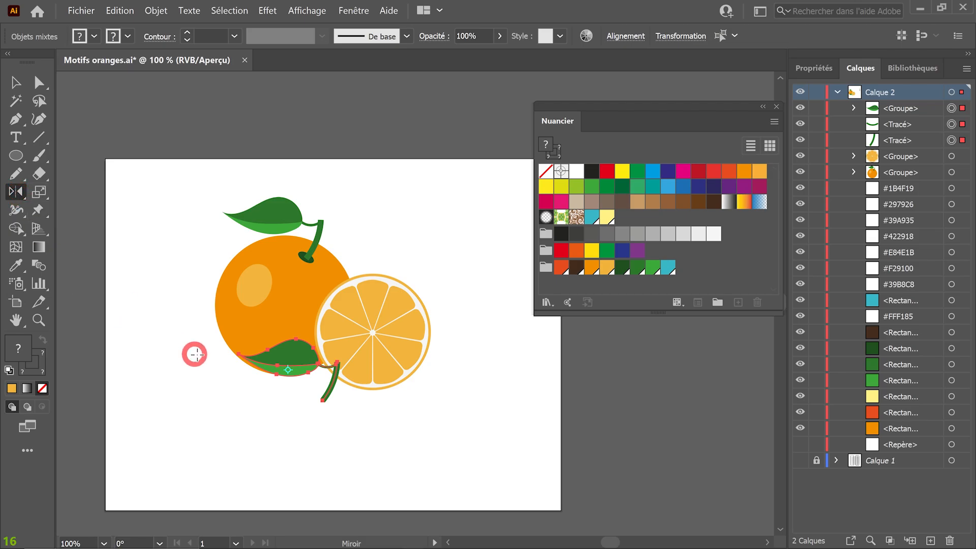
pyautogui.doubleClick(23, 194)
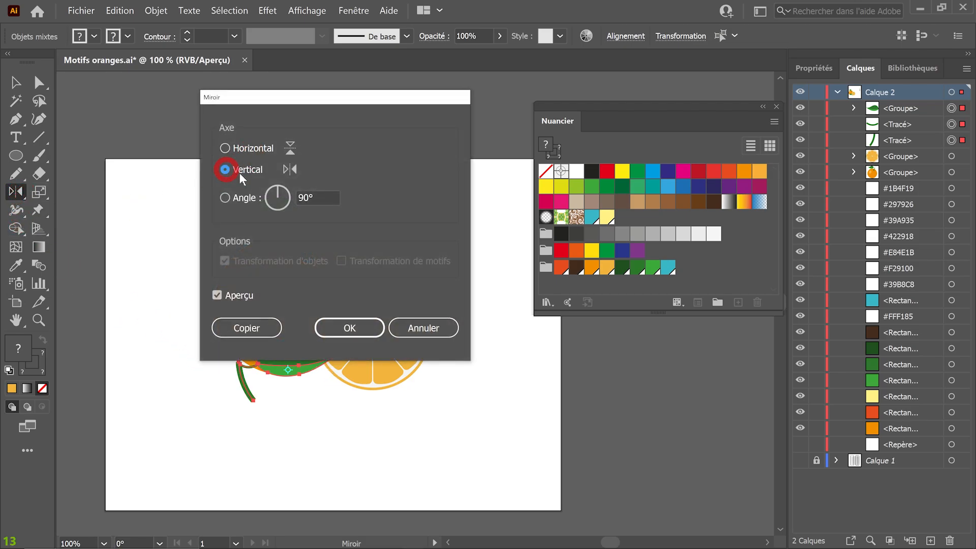
pyautogui.click(363, 327)
# - Place the mirrored leaf and stem over the slice's lower right edge, rotate them slightly clockwise, and deselect them
pyautogui.press('v')
pyautogui.moveTo(339, 336); pyautogui.dragTo(480, 351)
pyautogui.moveTo(429, 375); pyautogui.dragTo(429, 399)
pyautogui.click(475, 334)
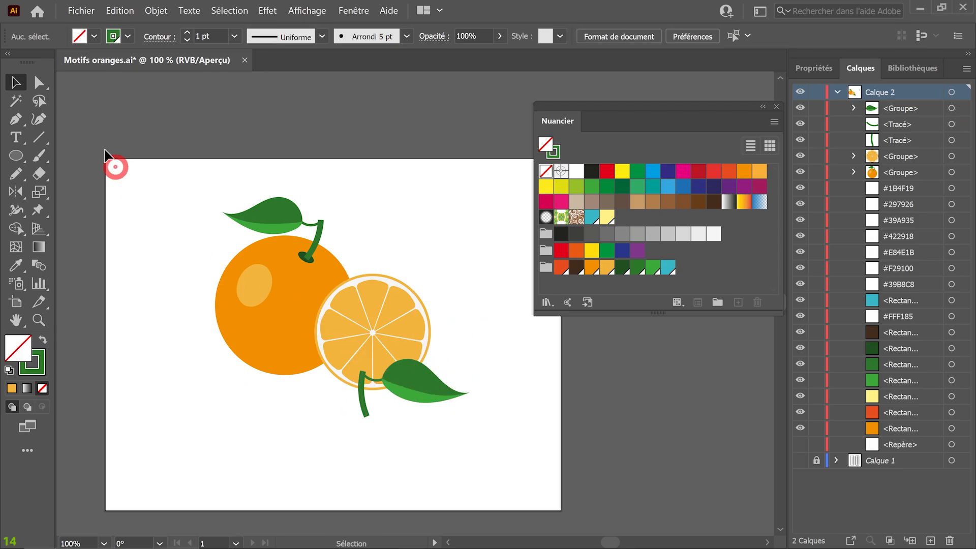
# - Move the bottom anchor point of the slice's stem slightly to the left so the stem curves outward
pyautogui.click(39, 83)
pyautogui.click(364, 401)
pyautogui.click(367, 416)
pyautogui.moveTo(368, 419); pyautogui.dragTo(358, 415)
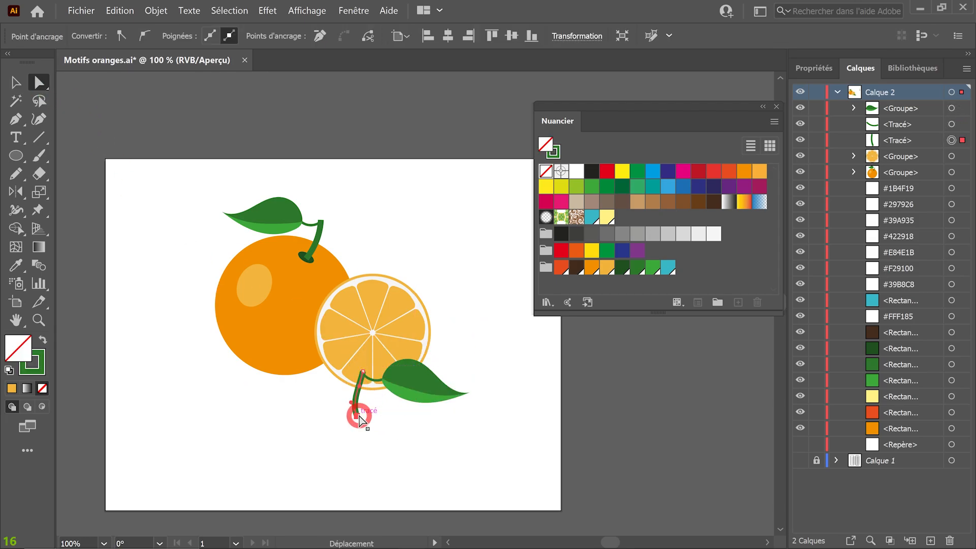
pyautogui.click(214, 396)
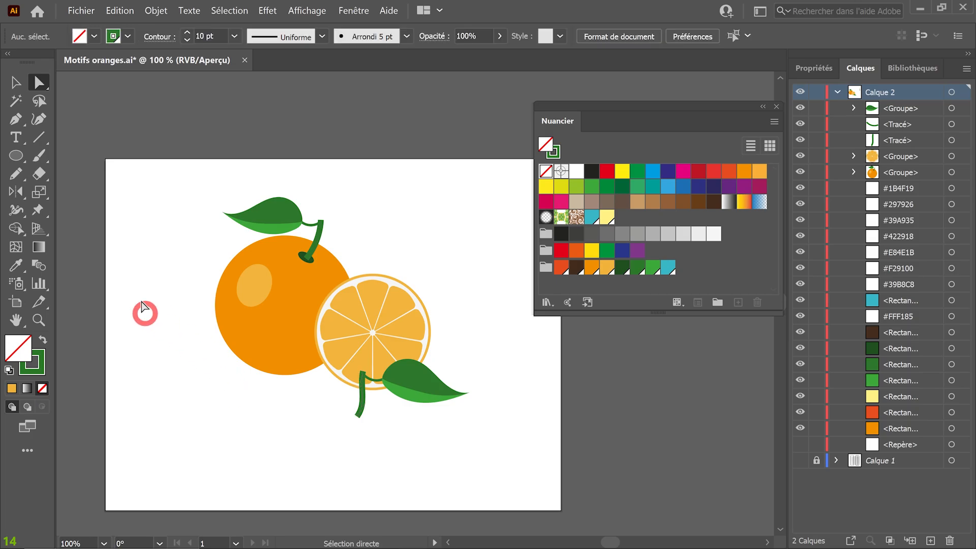
# - Duplicate the whole orange group to its lower left and reflect the copy across the vertical axis
pyautogui.click(26, 81)
pyautogui.click(277, 293)
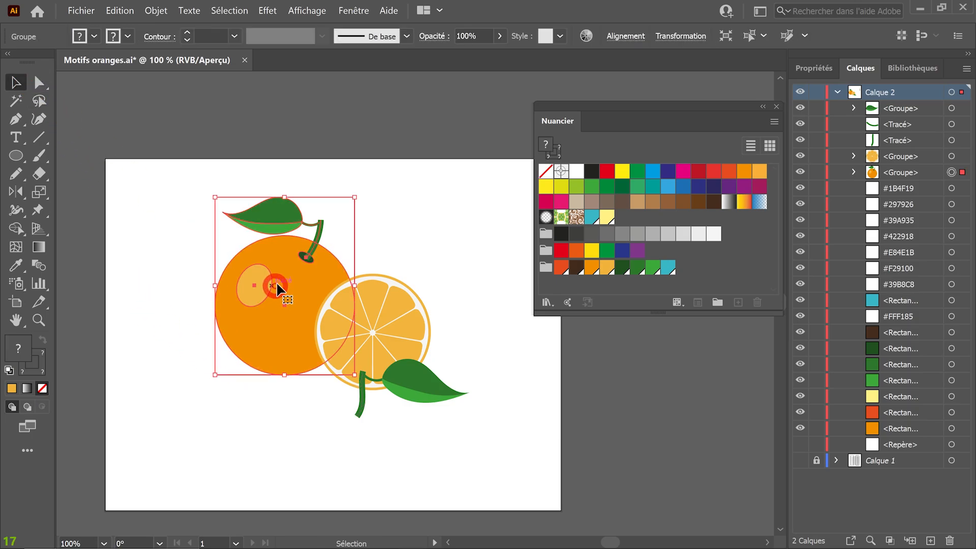
pyautogui.moveTo(286, 281); pyautogui.dragTo(215, 393)
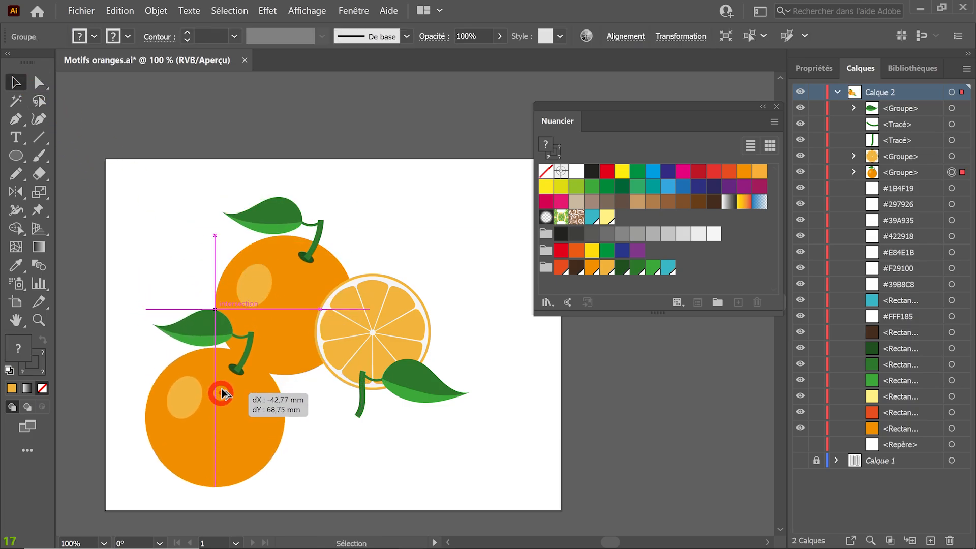
pyautogui.click(15, 196)
pyautogui.doubleClick(15, 196)
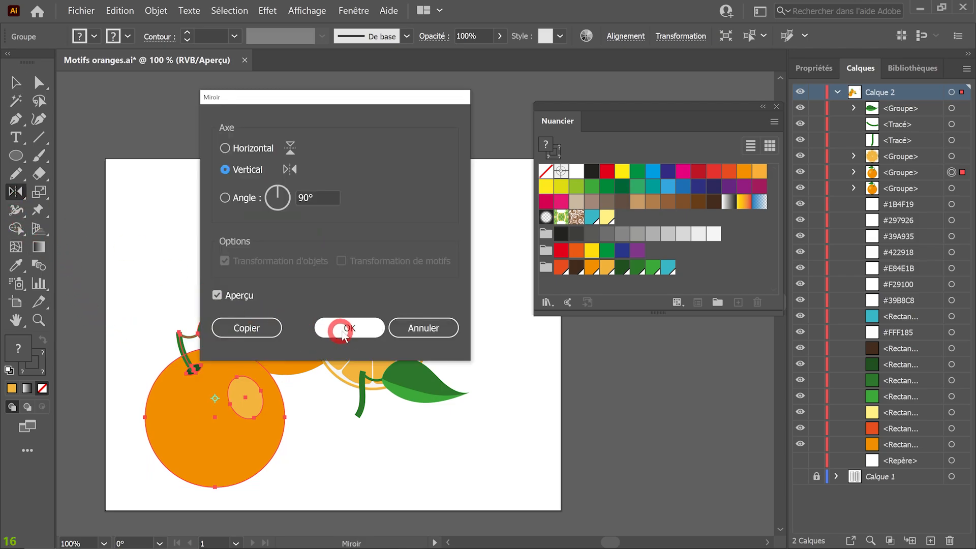
pyautogui.click(349, 329)
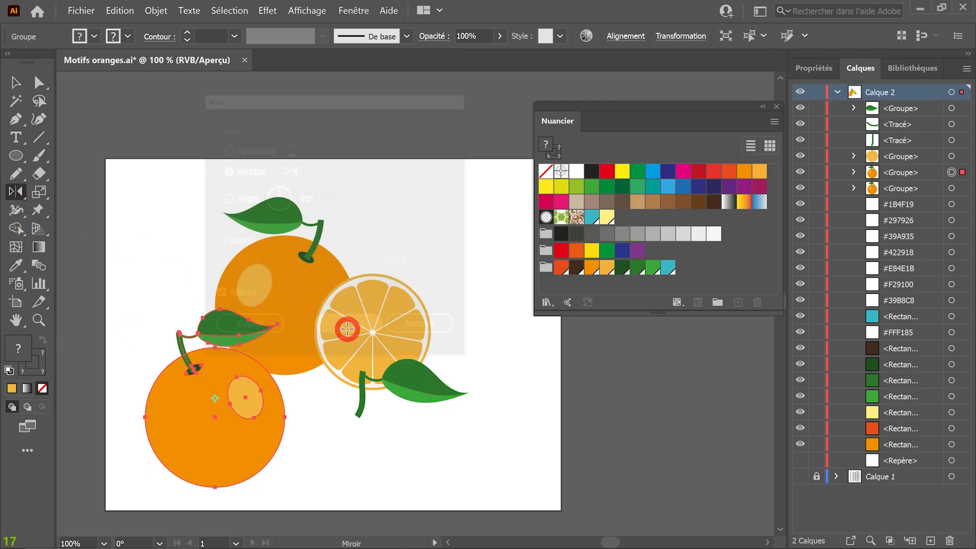
# - Move the highlight ellipse inside the duplicated orange's group to the fruit's left side and leave the group
pyautogui.press('v')
pyautogui.click(217, 352)
pyautogui.doubleClick(248, 393)
pyautogui.moveTo(248, 393); pyautogui.dragTo(175, 422)
pyautogui.click(152, 342)
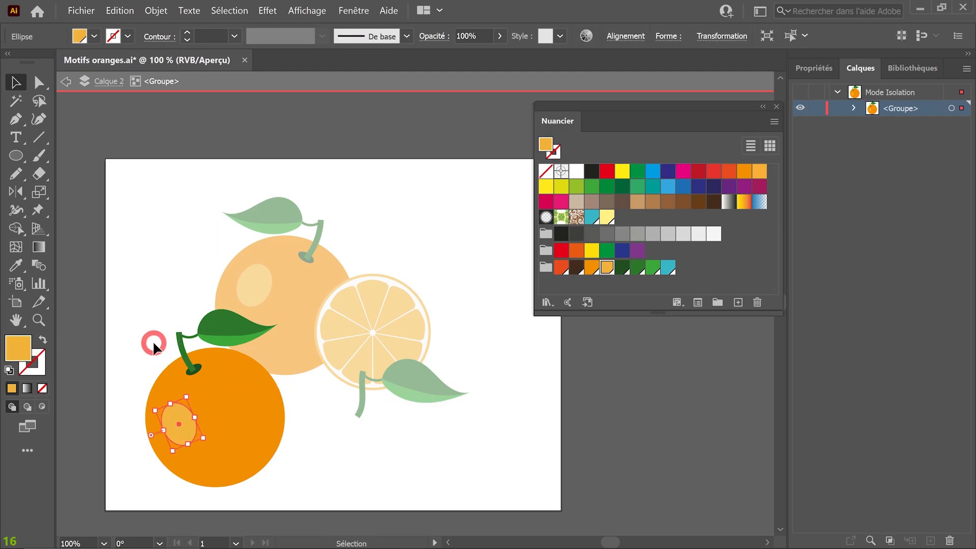
pyautogui.doubleClick(243, 104)
# - Try to scale the duplicated orange down from its upper left corner, and undo the scaling
pyautogui.click(179, 374)
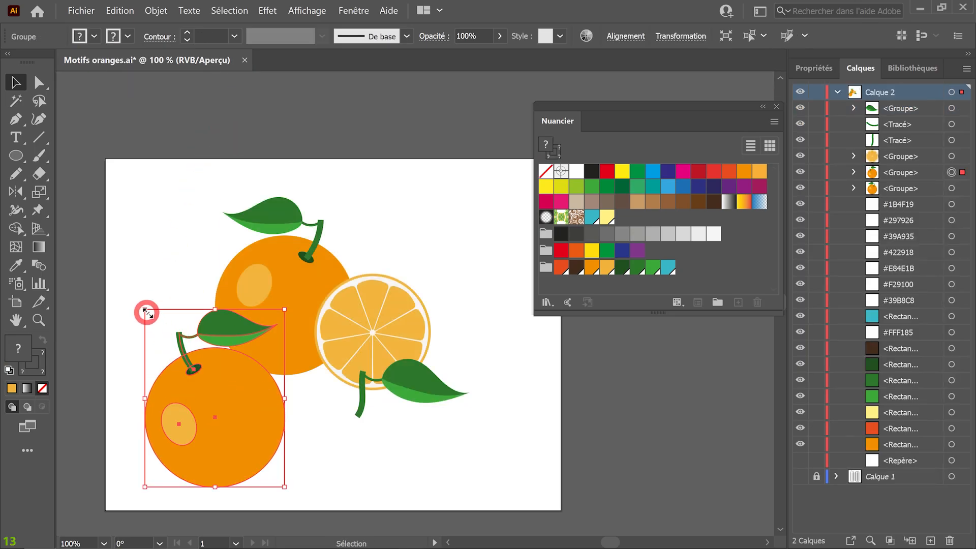
pyautogui.moveTo(145, 310); pyautogui.dragTo(194, 371)
pyautogui.click(322, 428)
pyautogui.scroll(2, 306, 429)
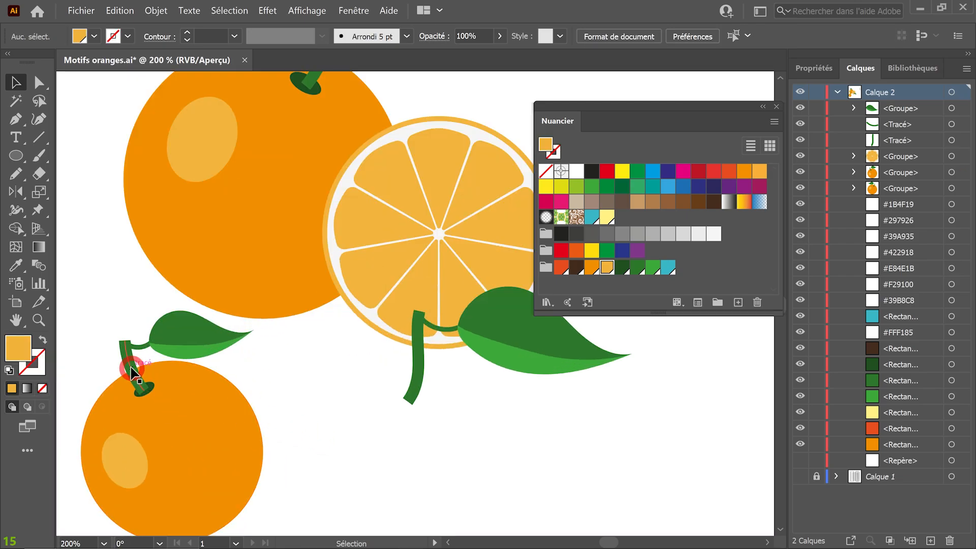
pyautogui.hotkey('ctrl', 'z')
# - Open the transform settings to examine the option for scaling strokes and effects, and collapse them
pyautogui.moveTo(236, 399); pyautogui.dragTo(349, 421)
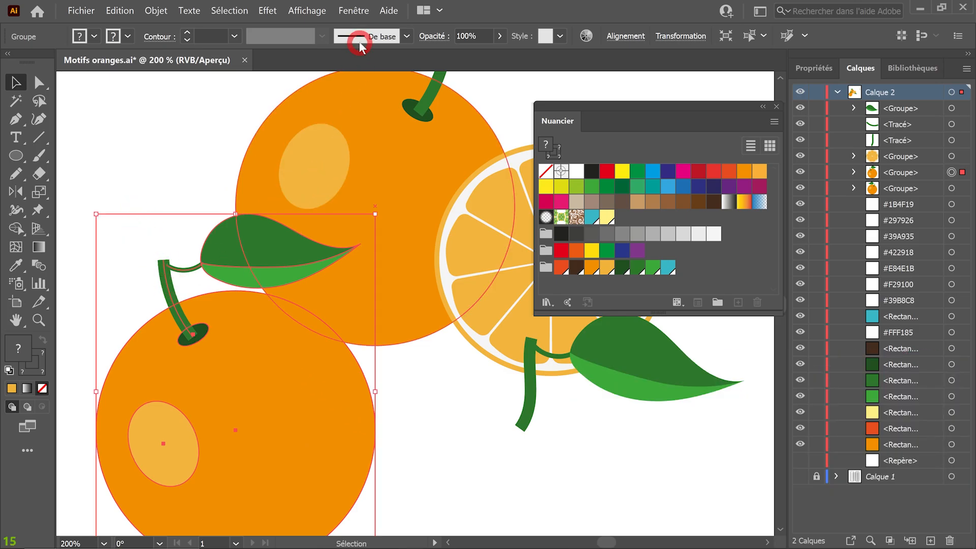
pyautogui.click(354, 11)
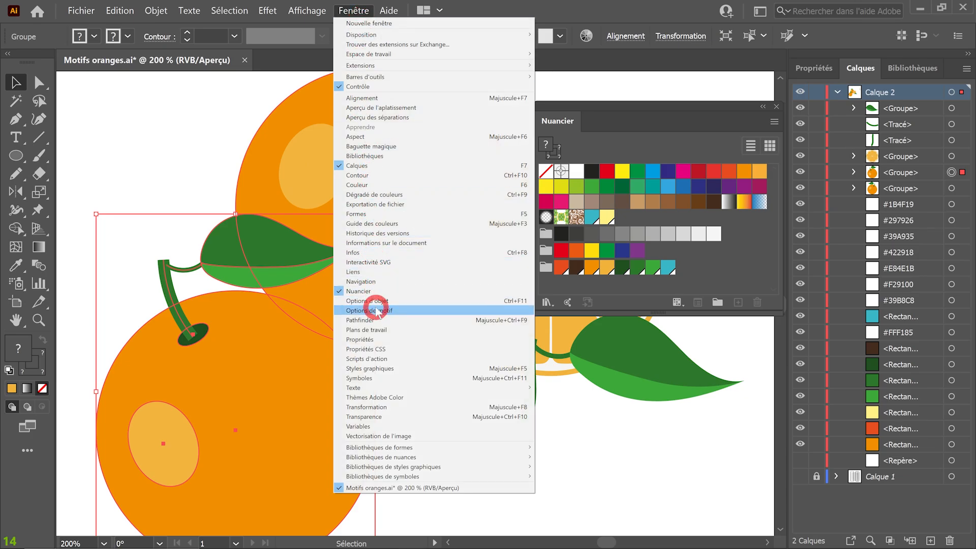
pyautogui.click(372, 407)
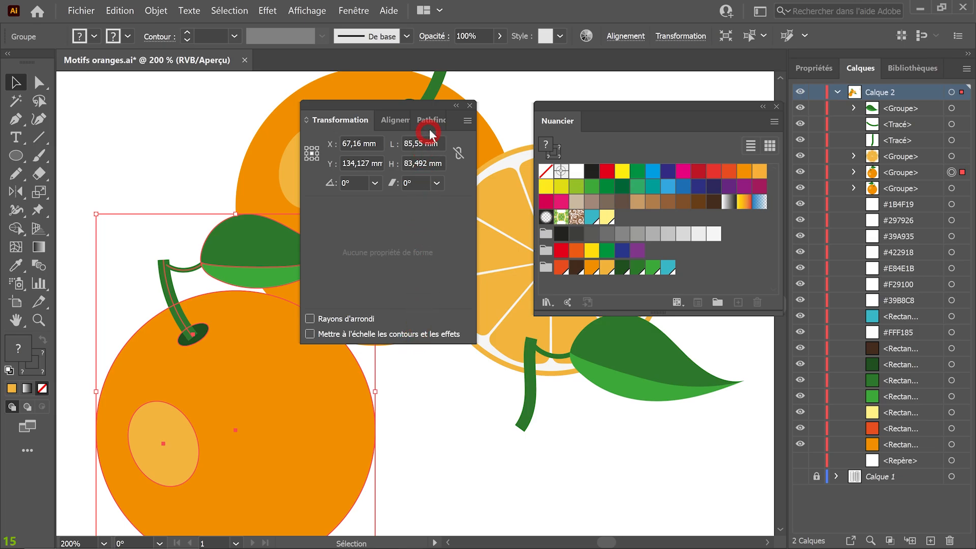
pyautogui.click(456, 107)
# - Expand only the strokes of the duplicated orange's stem and leaf stalk into filled shapes and leave the group
pyautogui.doubleClick(165, 281)
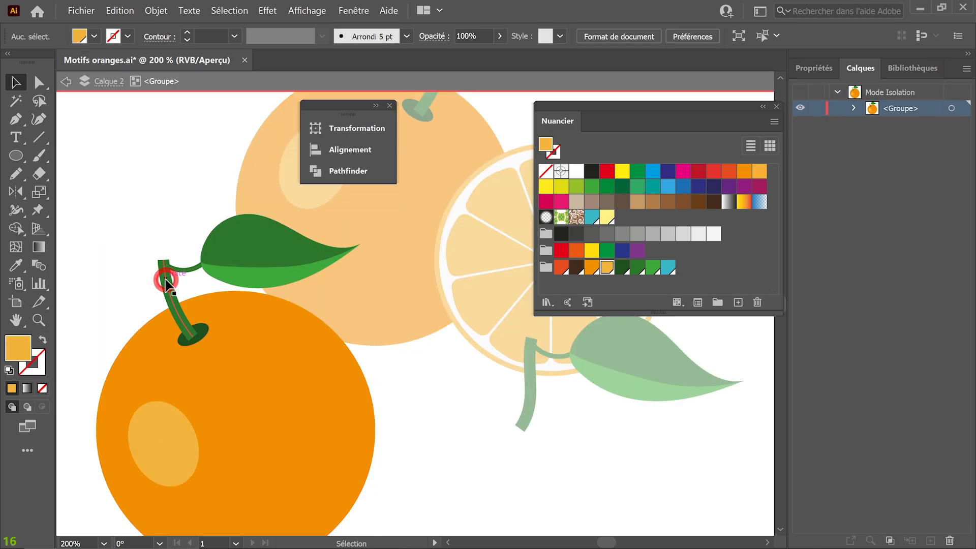
pyautogui.click(184, 267)
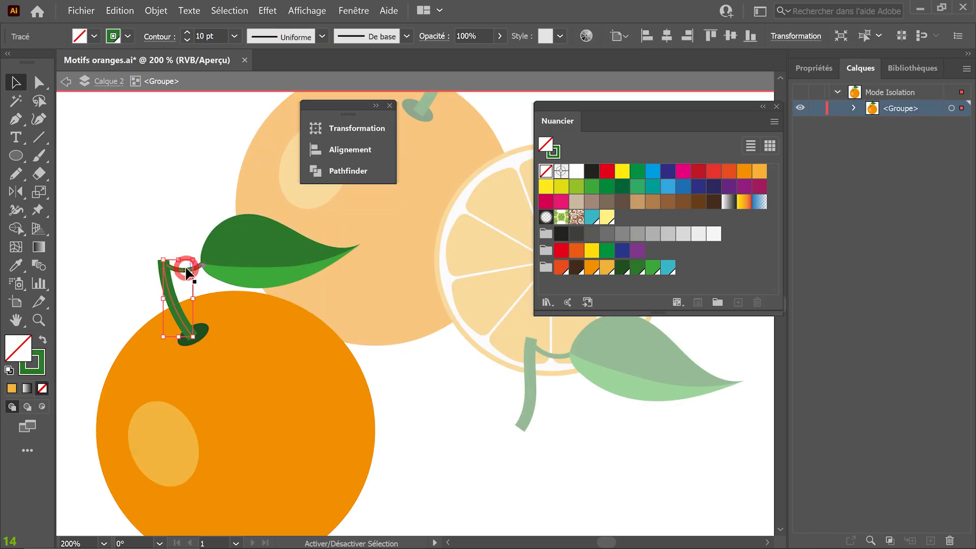
pyautogui.click(163, 12)
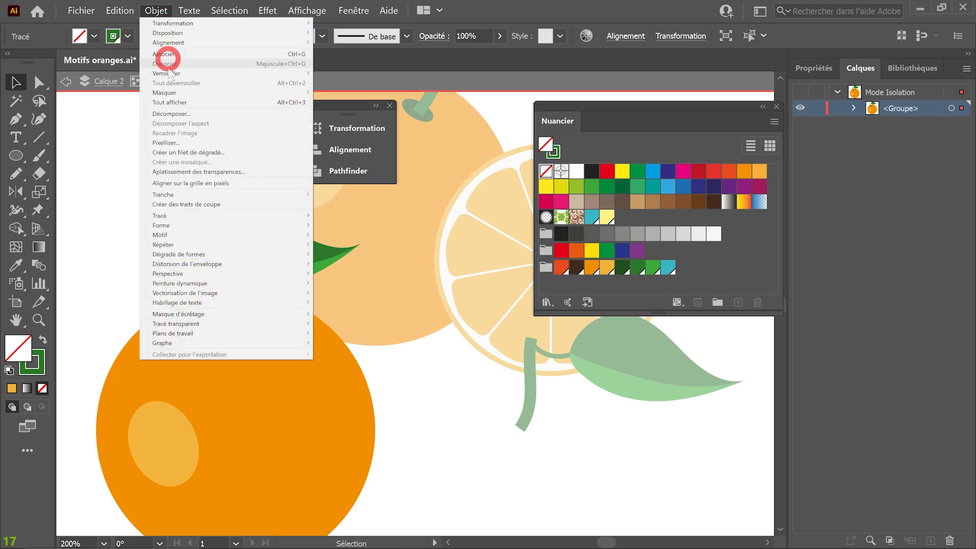
pyautogui.click(172, 113)
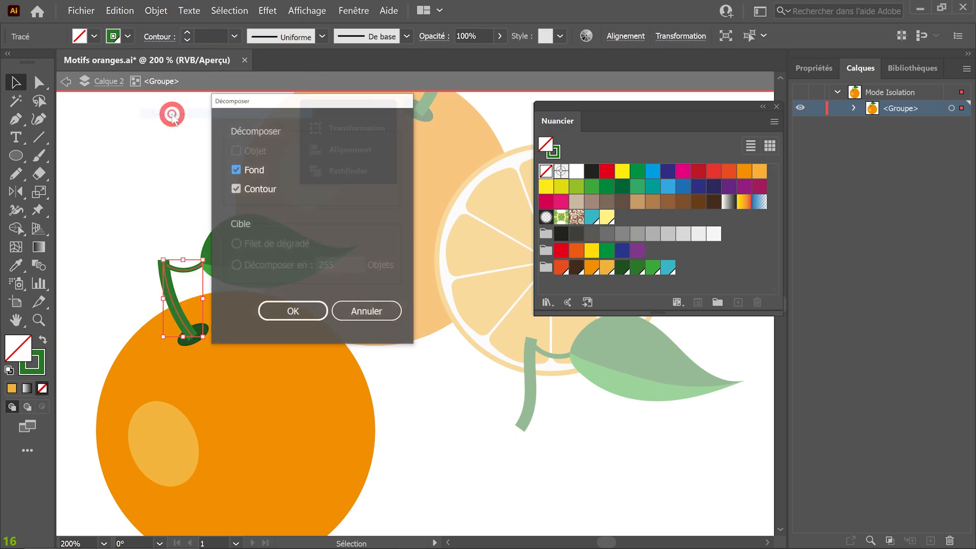
pyautogui.click(235, 170)
pyautogui.click(275, 307)
pyautogui.click(139, 206)
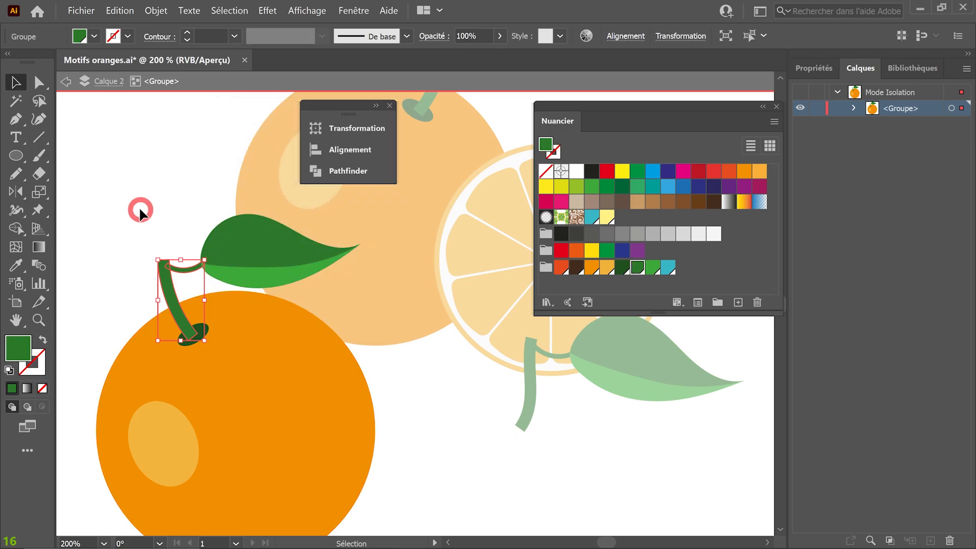
pyautogui.click(224, 87)
# - Scale the duplicated orange down to about three quarters of its size and place it at the large orange's lower left
pyautogui.click(170, 294)
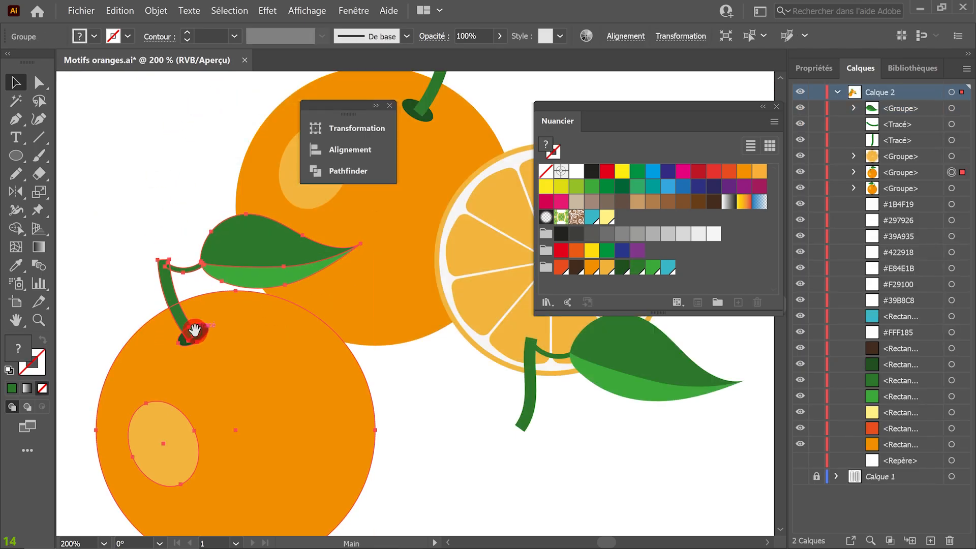
pyautogui.keyDown('ctrl'); pyautogui.keyDown('alt'); pyautogui.click(196, 331); pyautogui.keyUp('alt'); pyautogui.keyUp('ctrl')
pyautogui.keyDown('ctrl'); pyautogui.keyDown('alt'); pyautogui.click(196, 331); pyautogui.keyUp('alt'); pyautogui.keyUp('ctrl')
pyautogui.moveTo(404, 318); pyautogui.dragTo(4, 343)
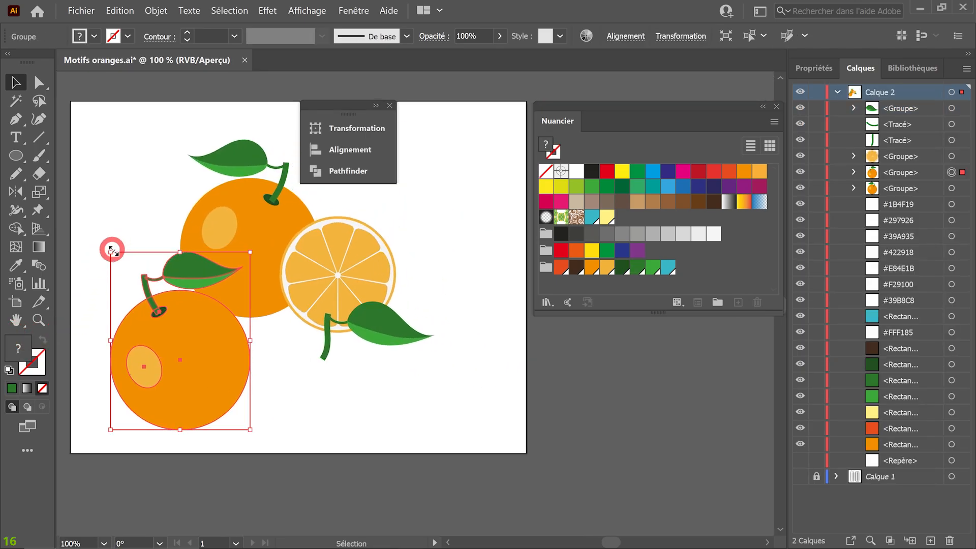
pyautogui.moveTo(111, 249); pyautogui.dragTo(128, 264)
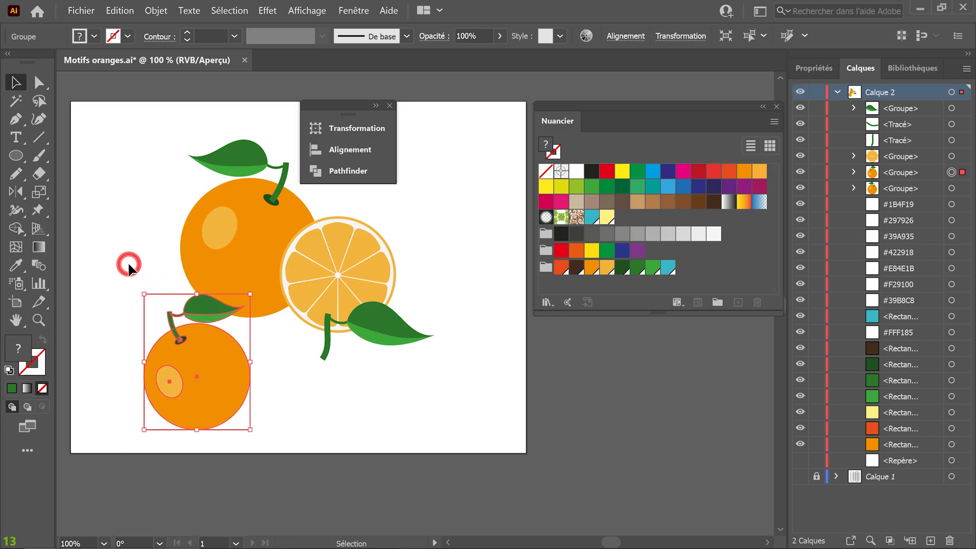
pyautogui.moveTo(210, 376); pyautogui.dragTo(182, 360)
pyautogui.click(305, 401)
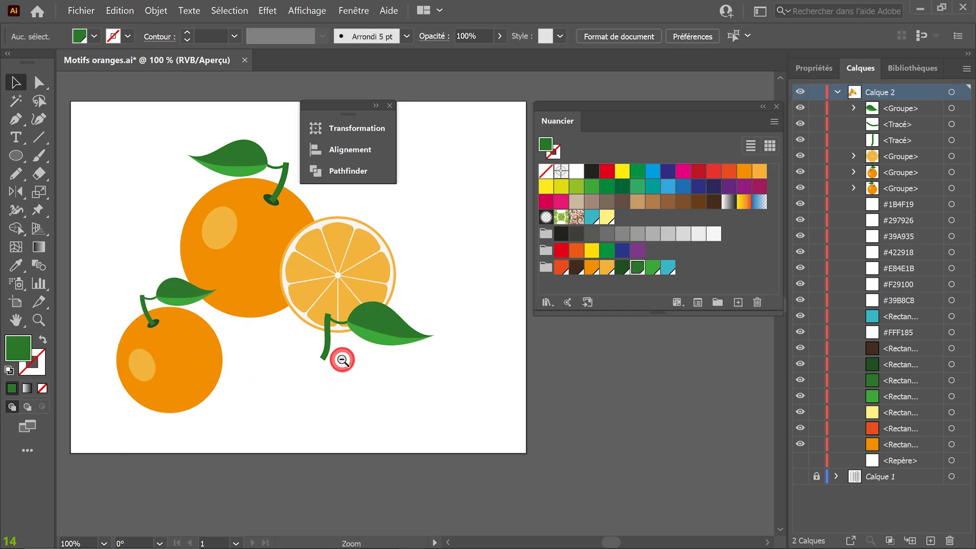
# - Duplicate the slice's leaf, rotate the copy tip-up and slightly enlarged, and place it between the small orange and the slice's stem
pyautogui.keyDown('ctrl'); pyautogui.keyDown('alt'); pyautogui.click(342, 360); pyautogui.keyUp('alt'); pyautogui.keyUp('ctrl')
pyautogui.click(305, 371)
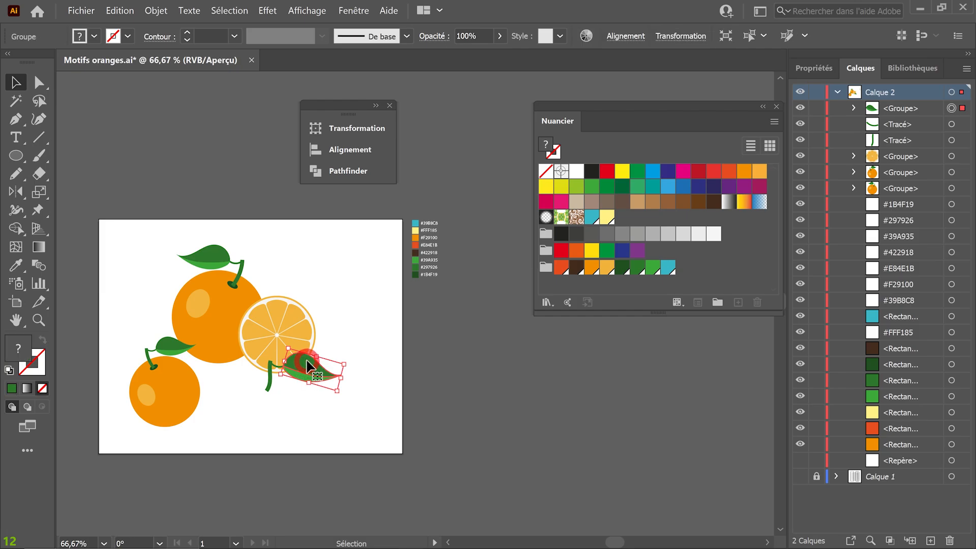
pyautogui.moveTo(309, 366); pyautogui.dragTo(232, 359)
pyautogui.moveTo(240, 412); pyautogui.dragTo(227, 377)
pyautogui.moveTo(249, 362); pyautogui.dragTo(260, 350)
pyautogui.click(247, 404)
pyautogui.moveTo(232, 397); pyautogui.dragTo(229, 428)
pyautogui.click(285, 412)
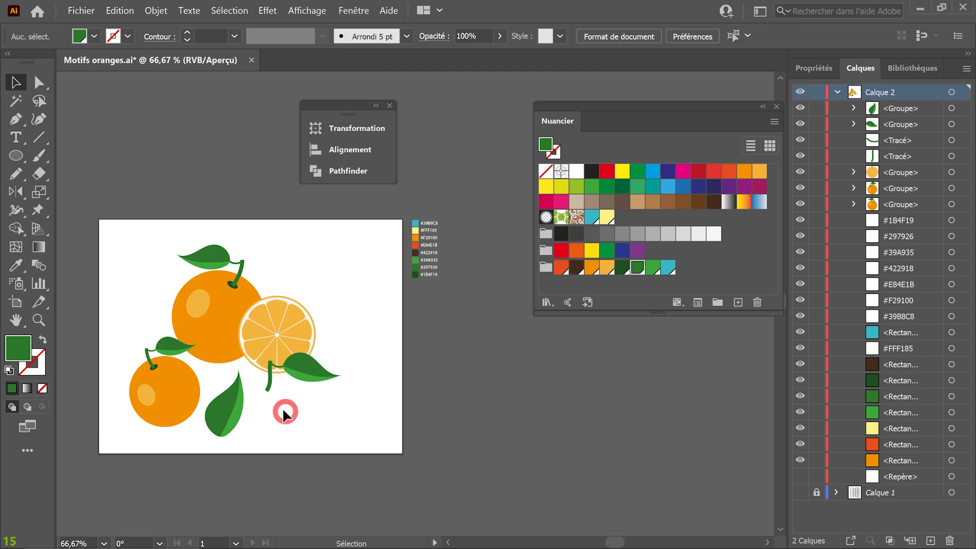
# - Draw a large green square with the Rectangle tool covering all the orange artwork on the artboard
pyautogui.click(17, 155)
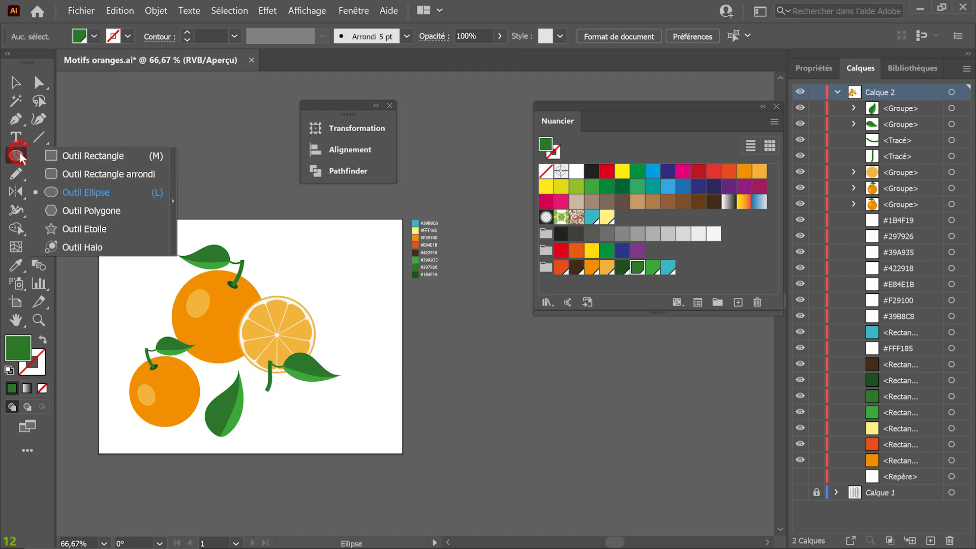
pyautogui.click(50, 153)
pyautogui.moveTo(114, 225); pyautogui.dragTo(343, 406)
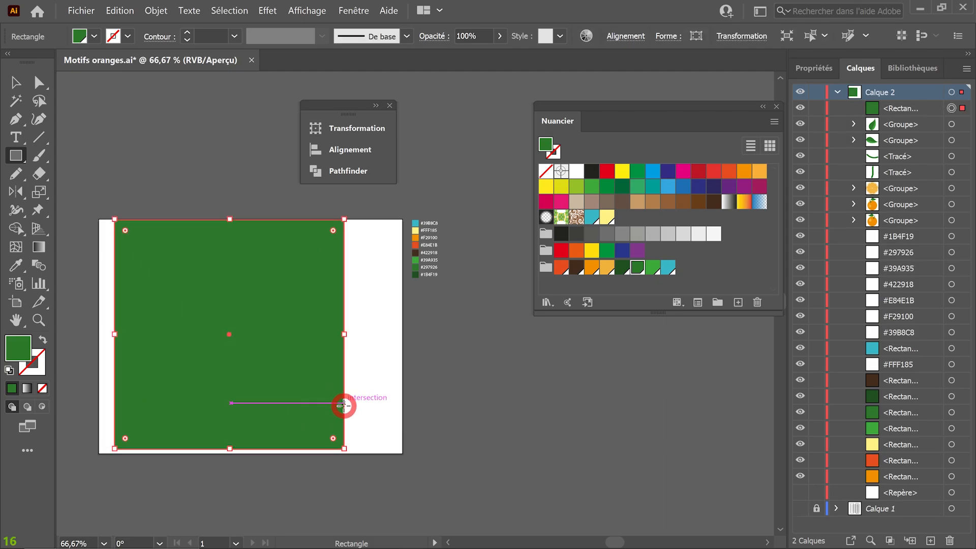
# - Nudge the green square slightly right and down around the orange artwork
pyautogui.press('Right')
pyautogui.press('Right')
pyautogui.press('Down')
pyautogui.press('Down')
pyautogui.press('Down')
pyautogui.press('Right')
pyautogui.press('Down')
pyautogui.press('Down')
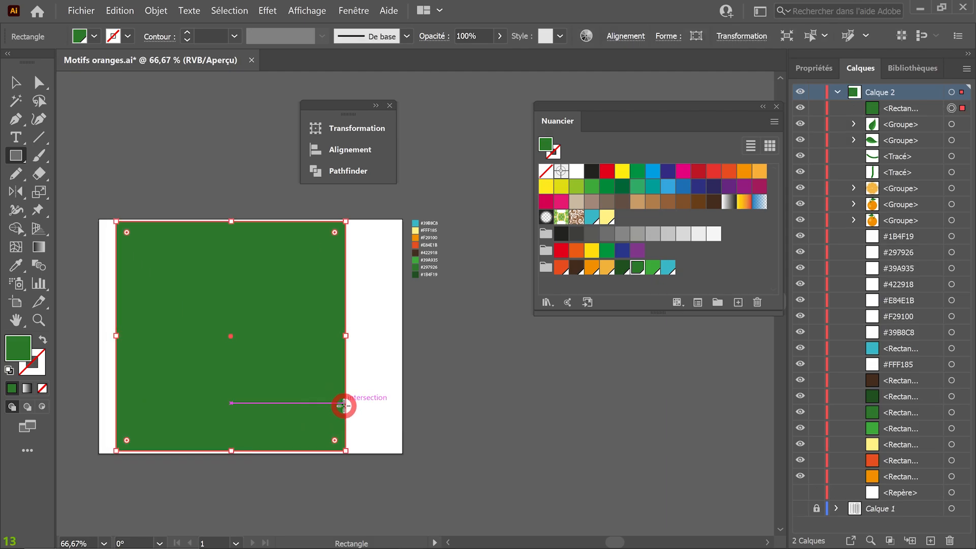
# - Fill the square with the turquoise swatch and place it behind all the fruit and leaf objects
pyautogui.click(668, 270)
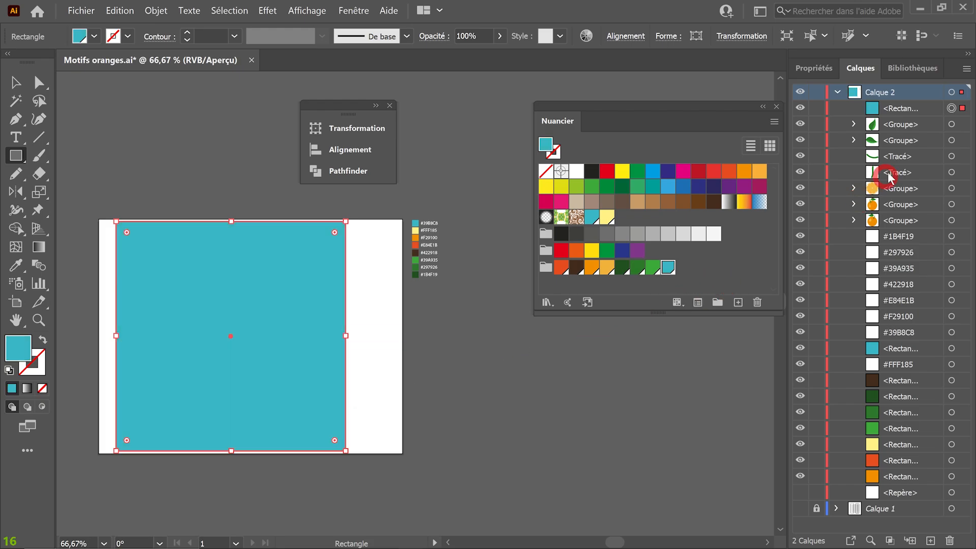
pyautogui.moveTo(922, 108); pyautogui.dragTo(921, 219)
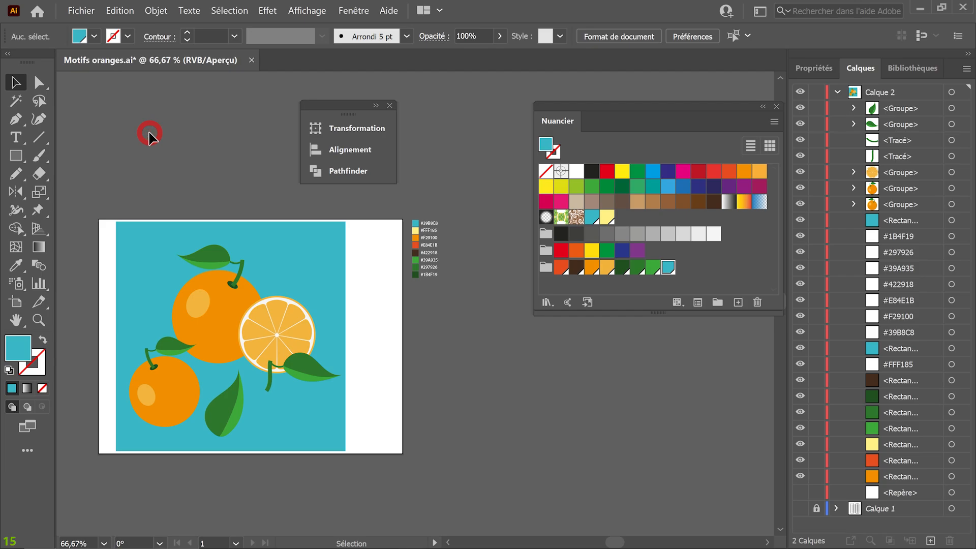
# - Select the turquoise square with all the fruit and leaf artwork and make a new pattern from it
pyautogui.click(162, 247)
pyautogui.moveTo(331, 395); pyautogui.dragTo(328, 401)
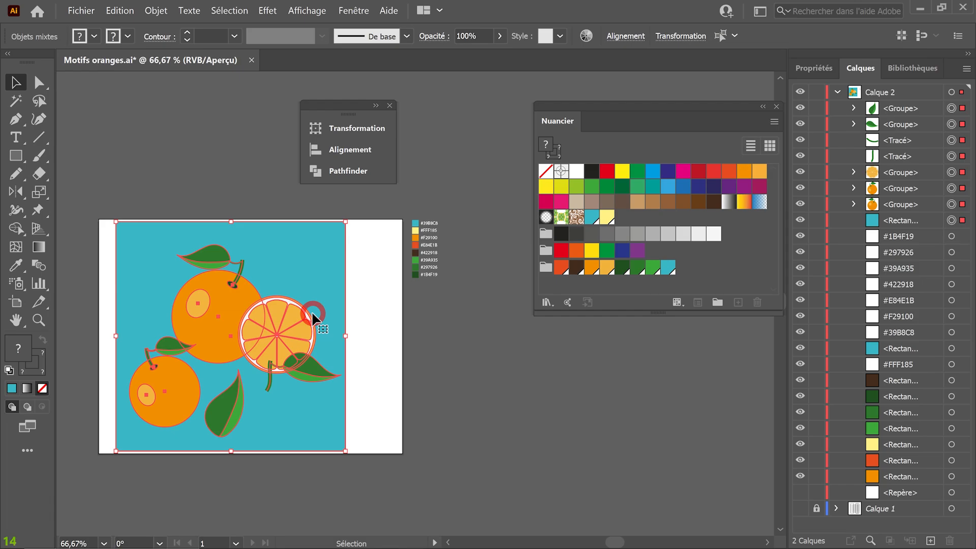
pyautogui.click(158, 12)
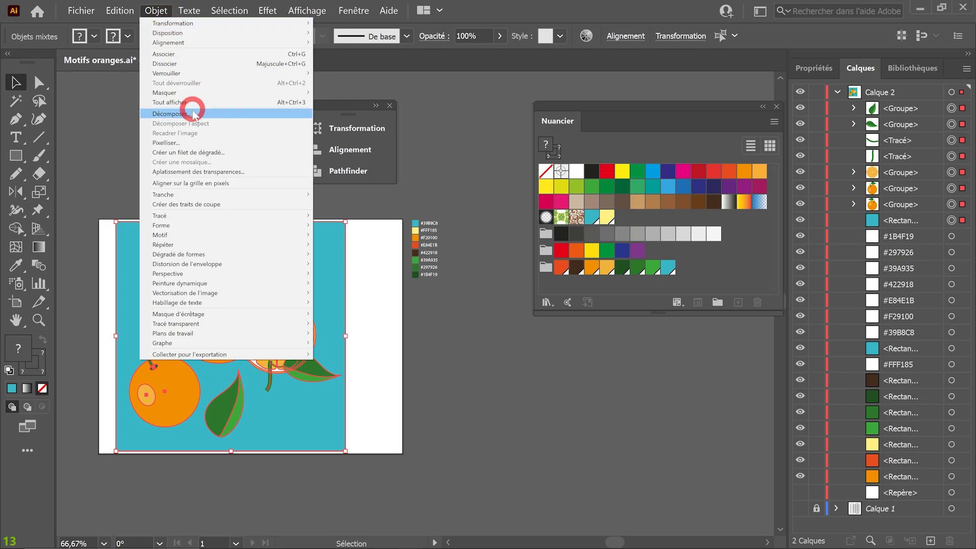
pyautogui.moveTo(300, 235)
pyautogui.click(331, 235)
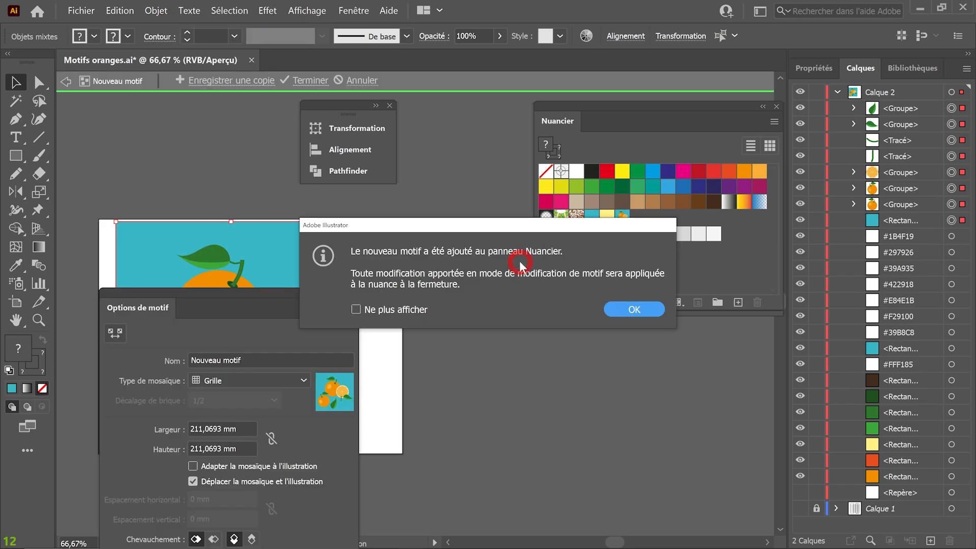
pyautogui.click(614, 308)
# - Clear the view of the pattern tile by moving the pattern options aside, collapsing the swatches and closing the transformation and alignment panel group
pyautogui.moveTo(273, 299); pyautogui.dragTo(204, 89)
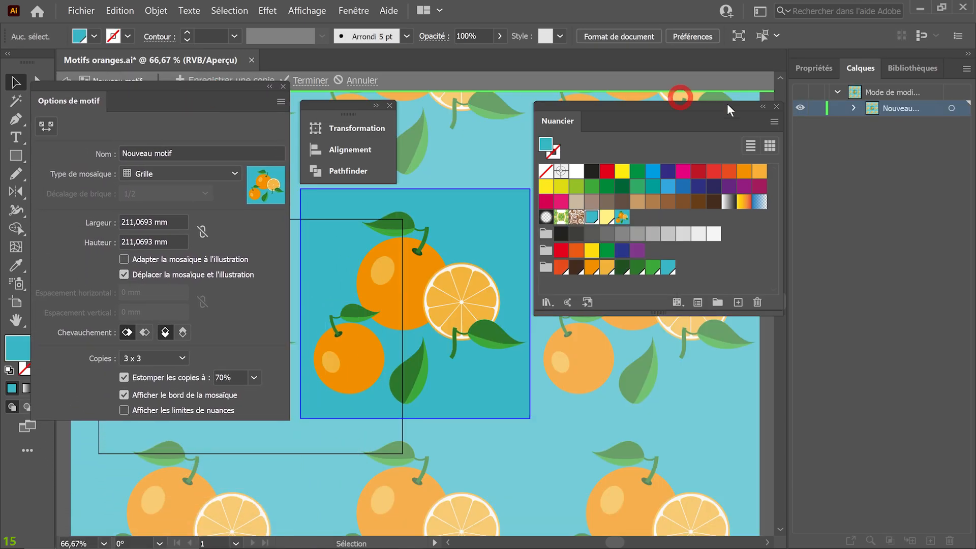
pyautogui.click(763, 107)
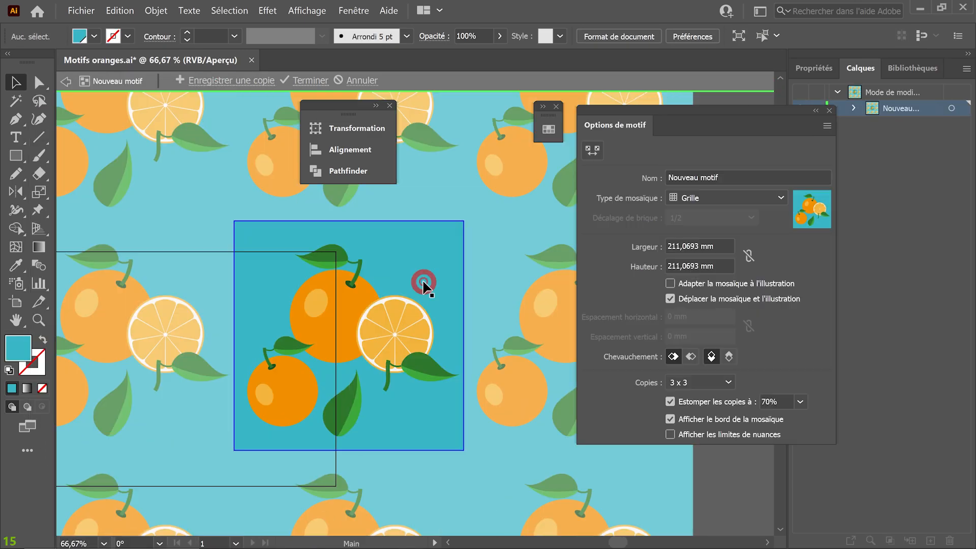
pyautogui.scroll(-2, 424, 285)
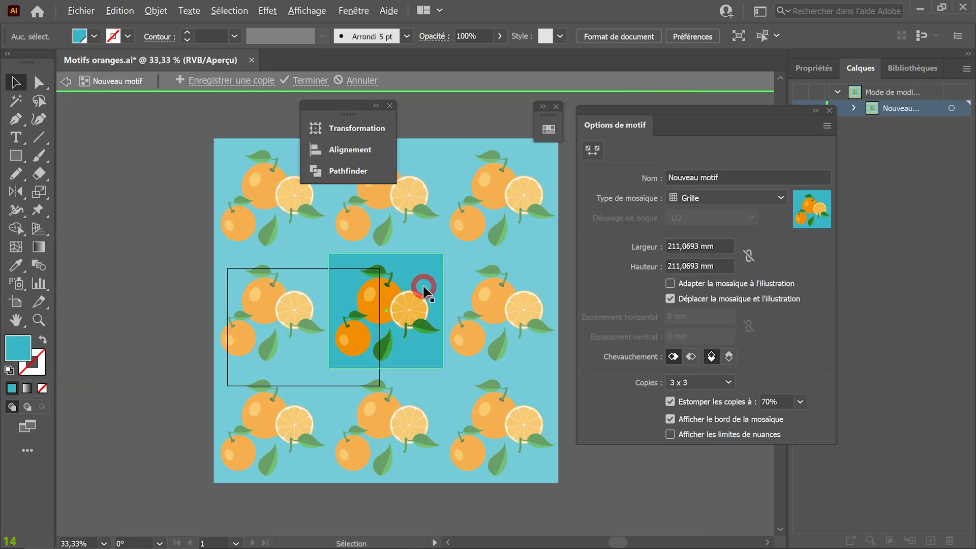
pyautogui.click(390, 105)
# - Reposition the orange slice in the pattern tile, above its leaf stem and overlapping the large orange's right edge
pyautogui.scroll(2, 457, 292)
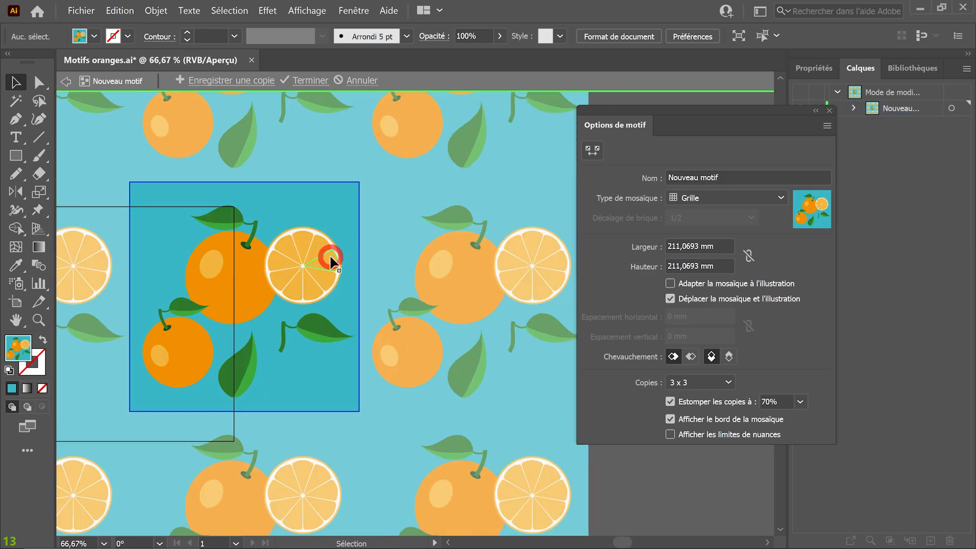
pyautogui.moveTo(365, 271); pyautogui.dragTo(371, 282)
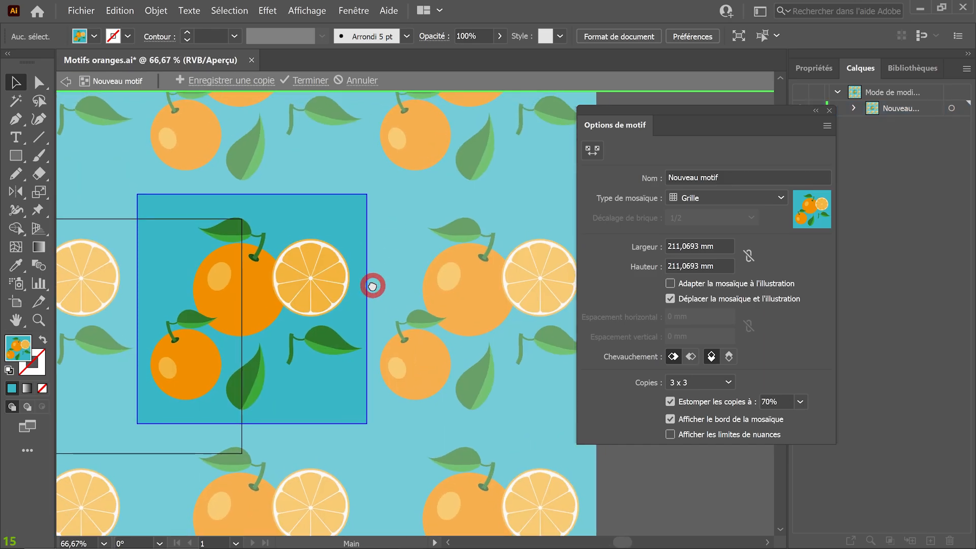
pyautogui.click(326, 278)
pyautogui.moveTo(323, 284)
pyautogui.mouseDown()
pyautogui.moveTo(328, 264)
pyautogui.moveTo(357, 248)
pyautogui.moveTo(366, 256)
pyautogui.moveTo(366, 208)
pyautogui.moveTo(352, 230)
pyautogui.moveTo(360, 212)
pyautogui.moveTo(324, 215)
pyautogui.moveTo(351, 236)
pyautogui.moveTo(341, 161)
pyautogui.moveTo(337, 252)
pyautogui.moveTo(320, 288)
pyautogui.mouseUp()
# - Delete the turquoise background square from the pattern tile
pyautogui.click(316, 212)
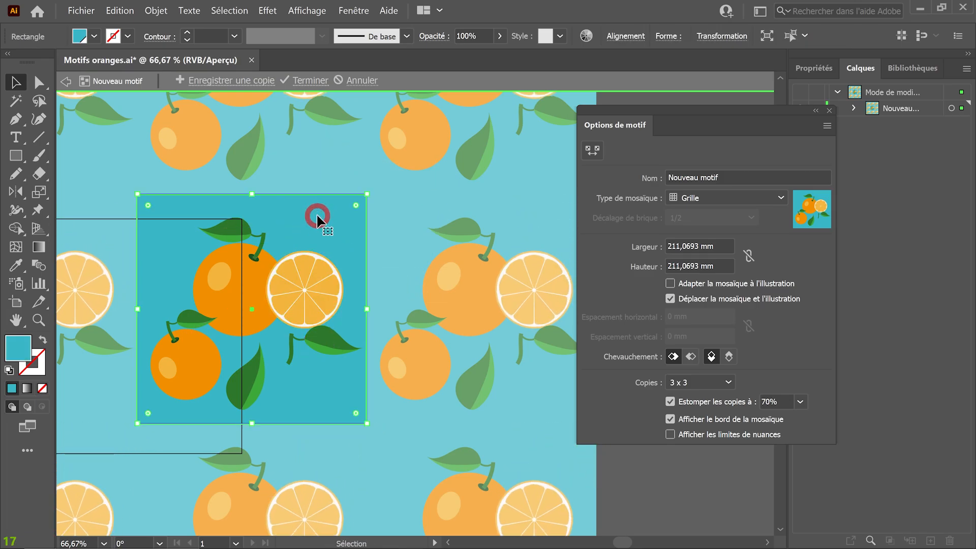
pyautogui.press('Delete')
pyautogui.click(318, 224)
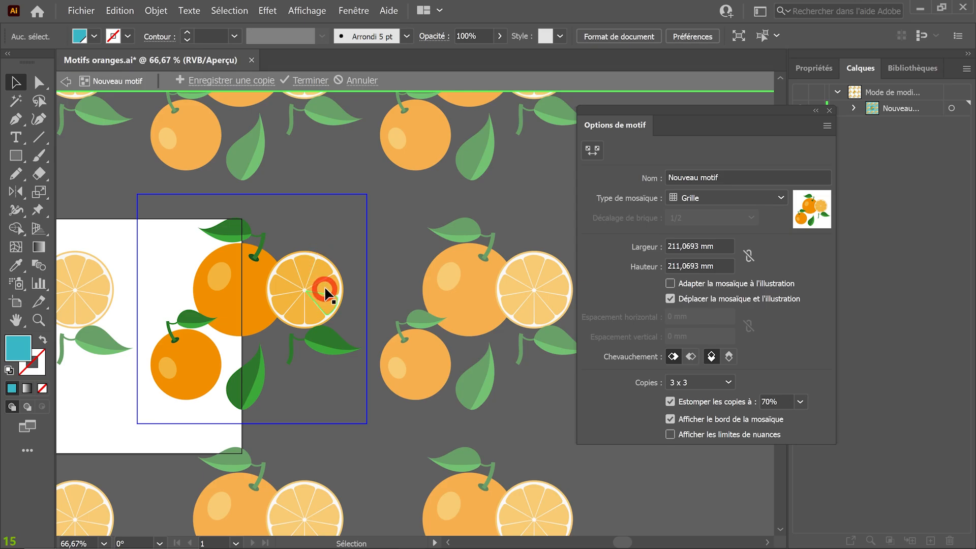
# - Add a smaller copy of the orange slice across the pattern tile's top edge, near its right corner
pyautogui.moveTo(324, 285); pyautogui.dragTo(329, 187)
pyautogui.moveTo(287, 141); pyautogui.dragTo(312, 164)
pyautogui.scroll(-1, 407, 252)
pyautogui.moveTo(399, 213); pyautogui.dragTo(381, 270)
pyautogui.click(379, 280)
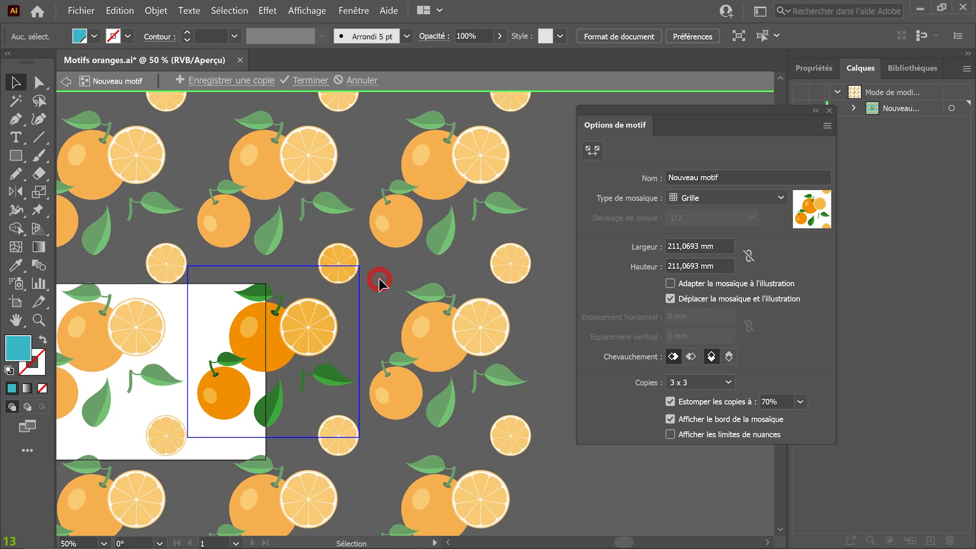
# - Duplicate the loose leaf to the tile's upper left, reflect it about the vertical axis, and slightly adjust the original leaf
pyautogui.moveTo(283, 407); pyautogui.dragTo(190, 277)
pyautogui.doubleClick(16, 192)
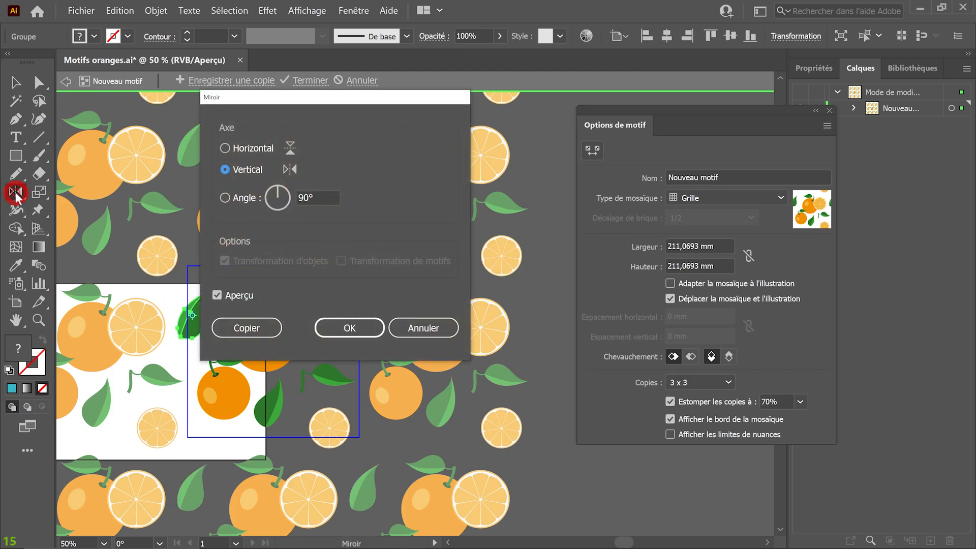
pyautogui.click(370, 328)
pyautogui.press('v')
pyautogui.moveTo(280, 408); pyautogui.dragTo(274, 413)
# - Finish editing the pattern and return to the normal document view
pyautogui.click(227, 394)
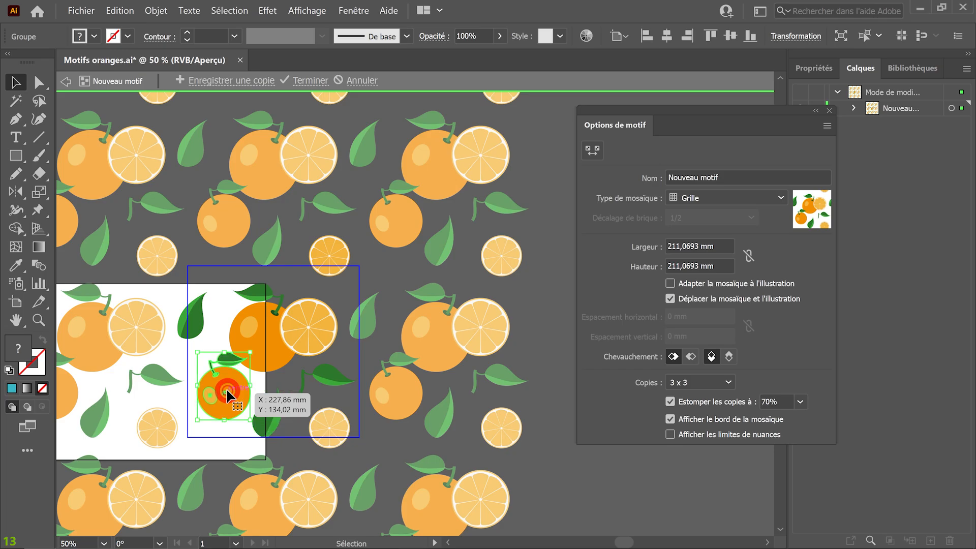
pyautogui.click(391, 280)
pyautogui.moveTo(257, 333); pyautogui.dragTo(336, 321)
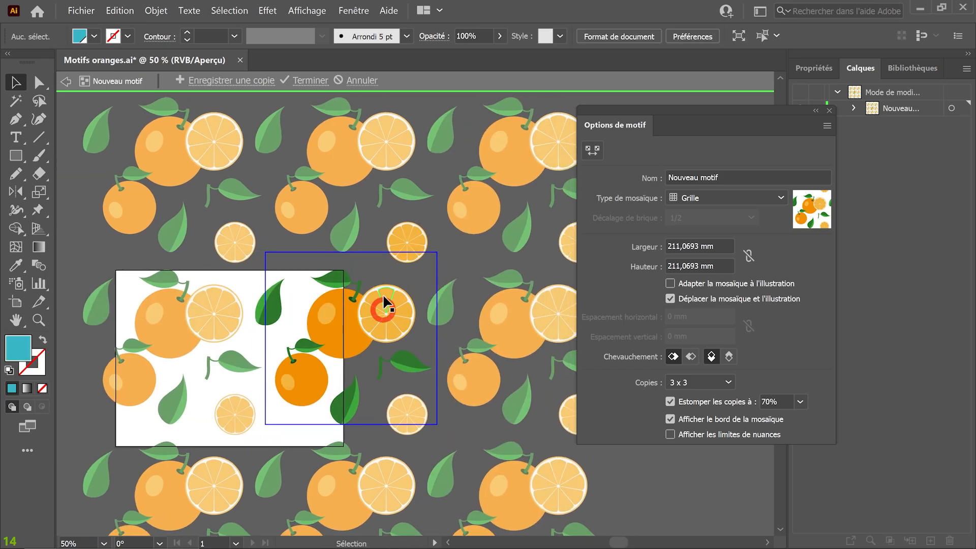
pyautogui.click(310, 81)
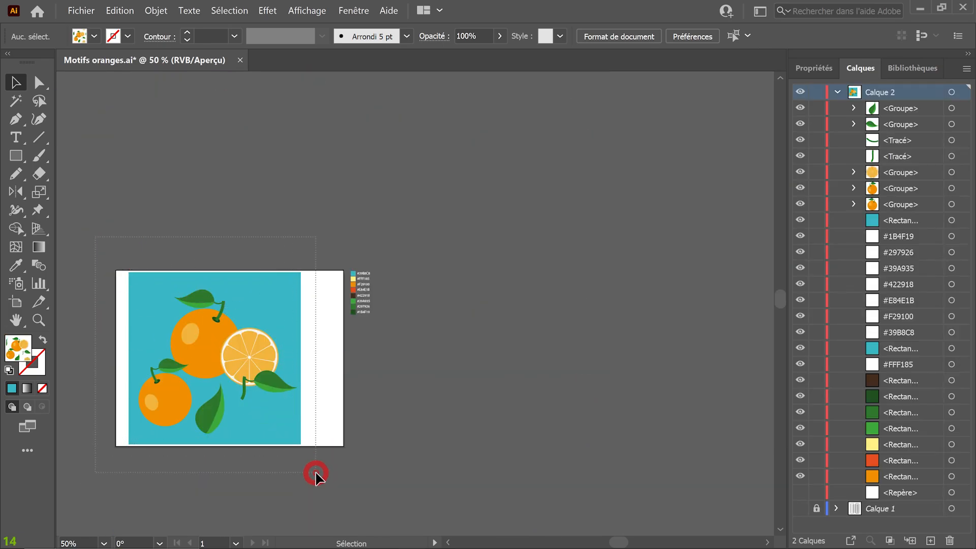
# - Move the whole orange composition with its turquoise square off the artboard, placing it above
pyautogui.click(254, 384)
pyautogui.moveTo(254, 383); pyautogui.dragTo(198, 194)
pyautogui.click(265, 230)
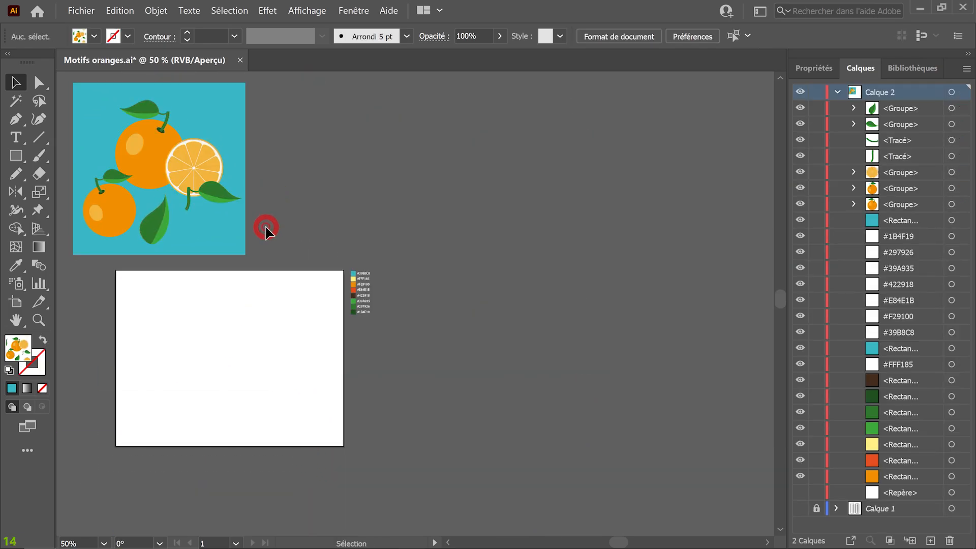
pyautogui.moveTo(265, 219); pyautogui.dragTo(290, 234)
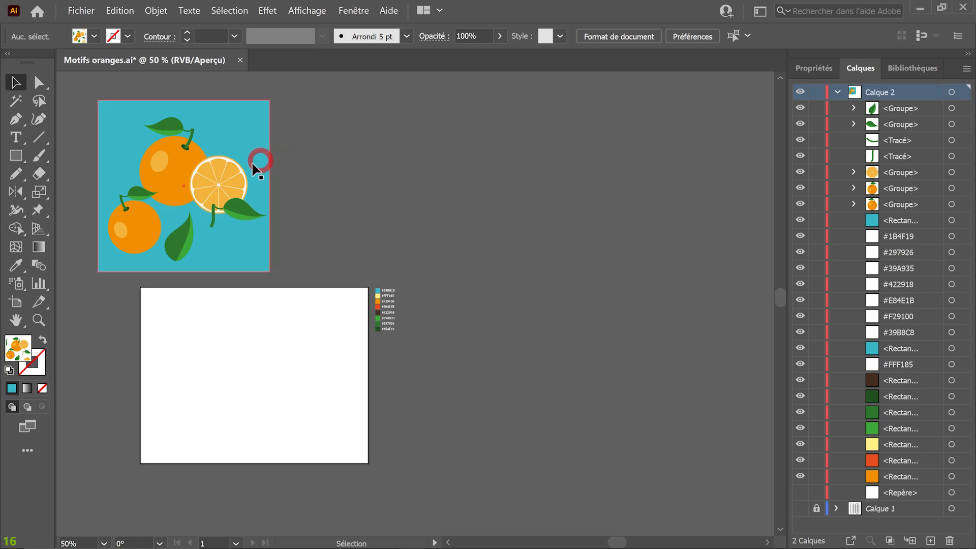
# - Move the turquoise square alone onto the artboard and resize it to cover the artboard exactly
pyautogui.click(260, 145)
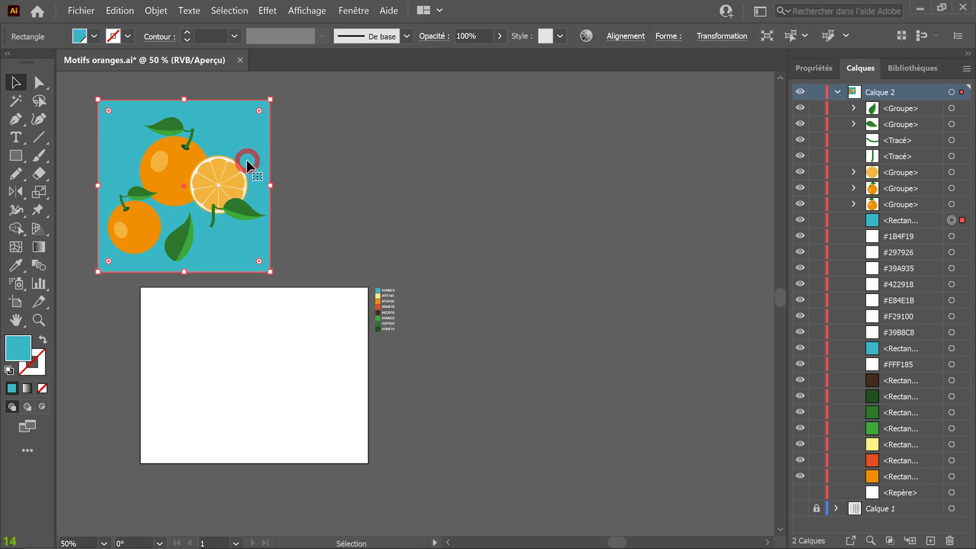
pyautogui.moveTo(240, 140); pyautogui.dragTo(282, 325)
pyautogui.moveTo(313, 373); pyautogui.dragTo(368, 372)
pyautogui.moveTo(263, 462); pyautogui.dragTo(254, 464)
pyautogui.click(429, 425)
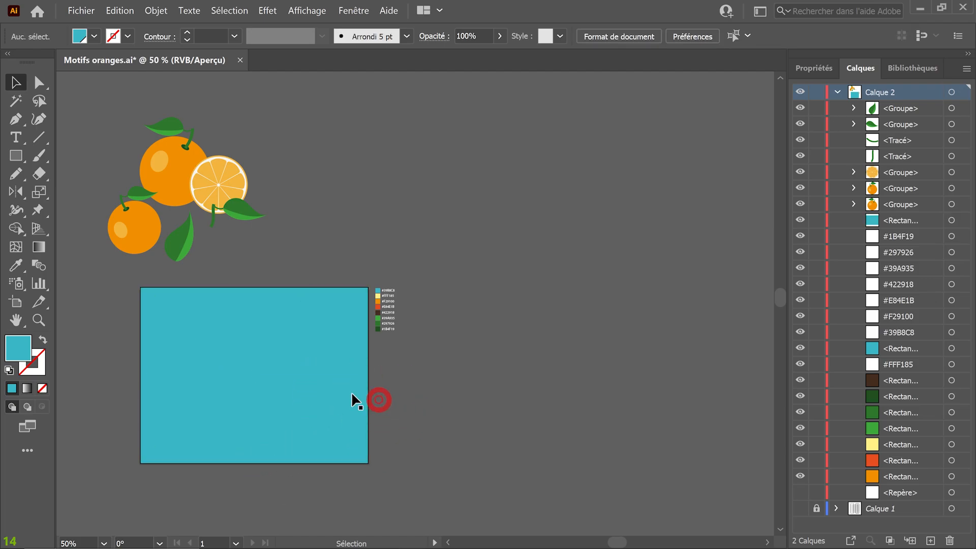
# - Reopen the swatches beside the artboard and choose the new orange pattern as the fill
pyautogui.click(411, 196)
pyautogui.click(351, 12)
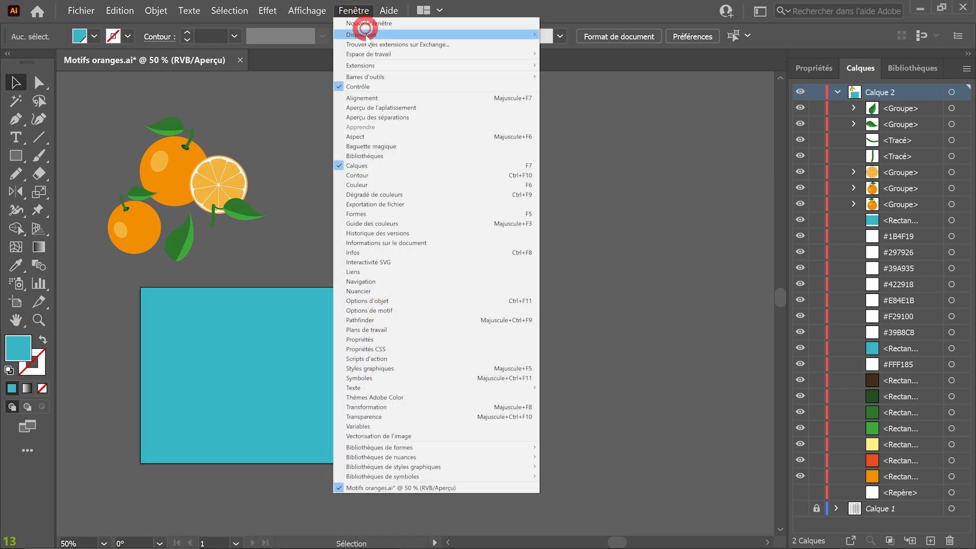
pyautogui.click(382, 291)
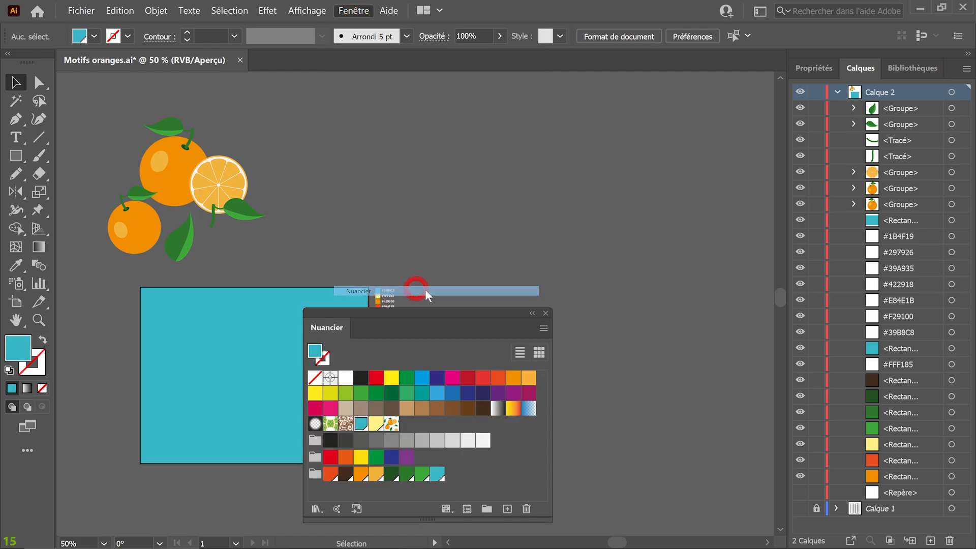
pyautogui.moveTo(488, 313); pyautogui.dragTo(658, 191)
pyautogui.click(561, 304)
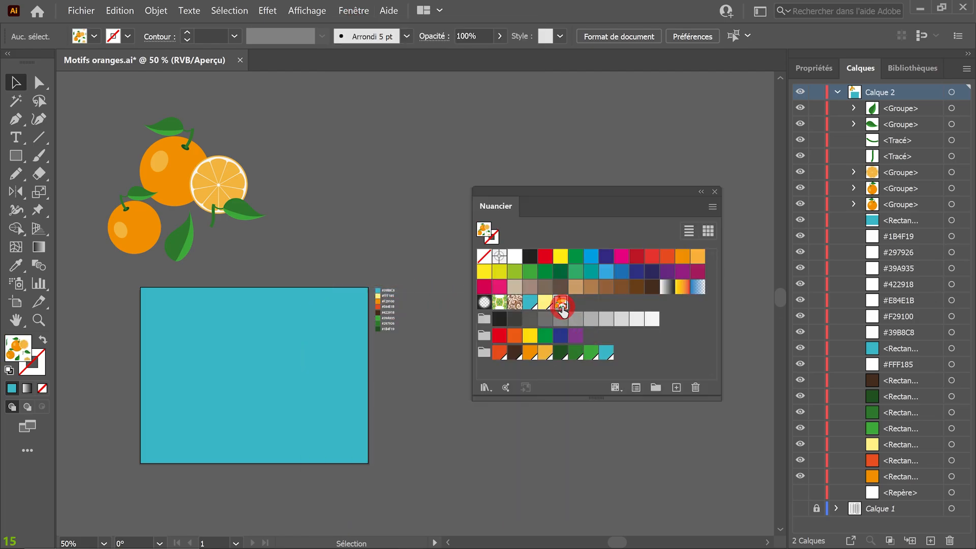
# - Draw a rectangle filled with the orange pattern over the turquoise background, covering the whole artboard
pyautogui.click(131, 344)
pyautogui.click(16, 155)
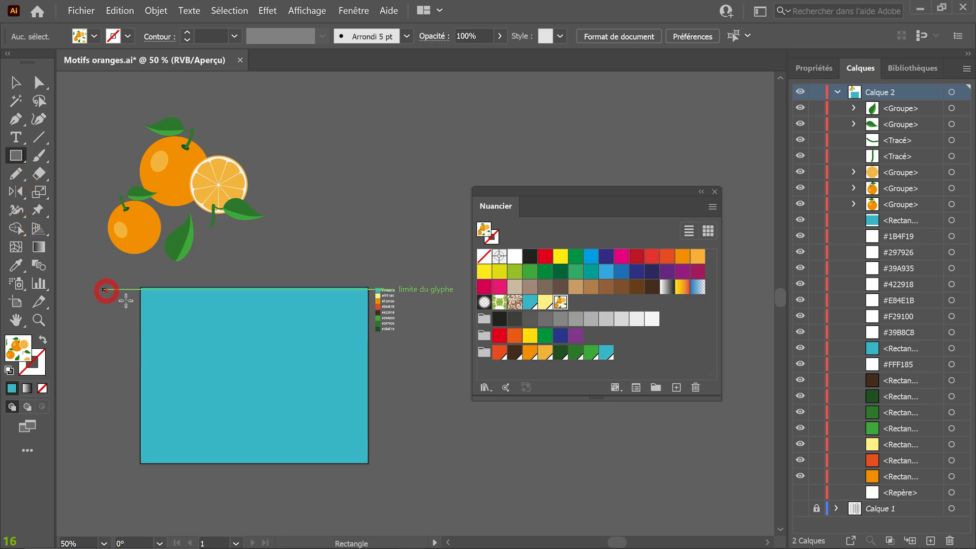
pyautogui.moveTo(141, 288); pyautogui.dragTo(368, 463)
pyautogui.keyDown('ctrl'); pyautogui.click(351, 409); pyautogui.keyUp('ctrl')
pyautogui.moveTo(339, 355); pyautogui.dragTo(301, 398)
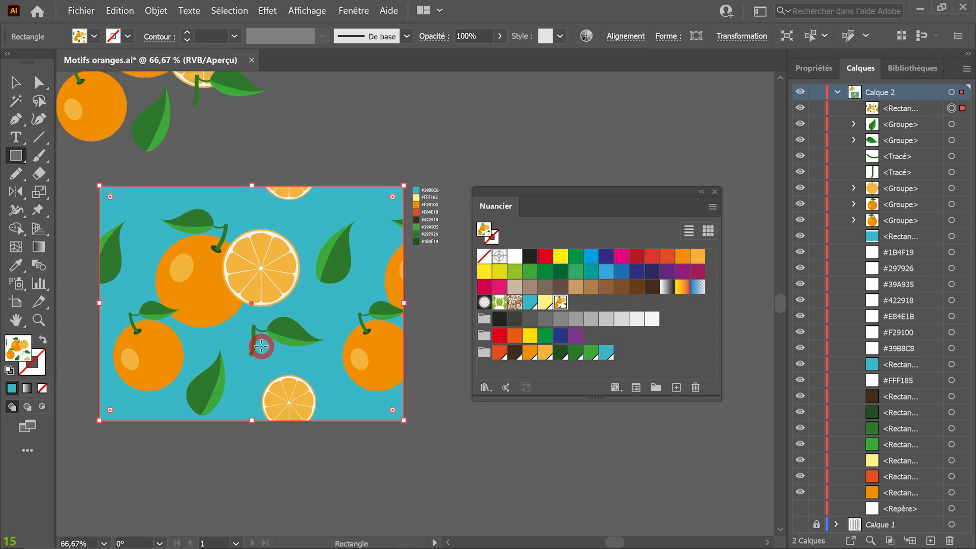
# - Scale only the rectangle's pattern fill to 25% horizontally and vertically, with object transformation turned off
pyautogui.doubleClick(40, 191)
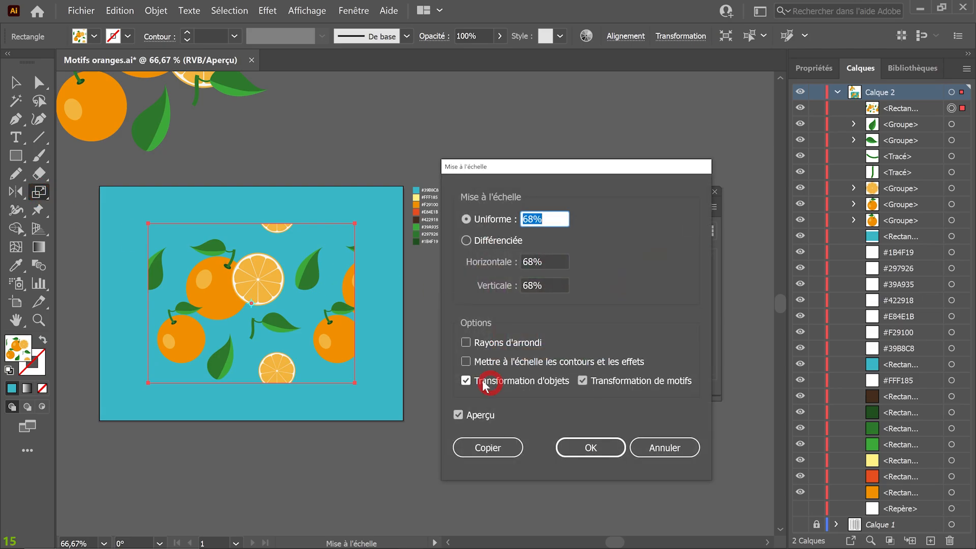
pyautogui.click(482, 385)
pyautogui.click(511, 286)
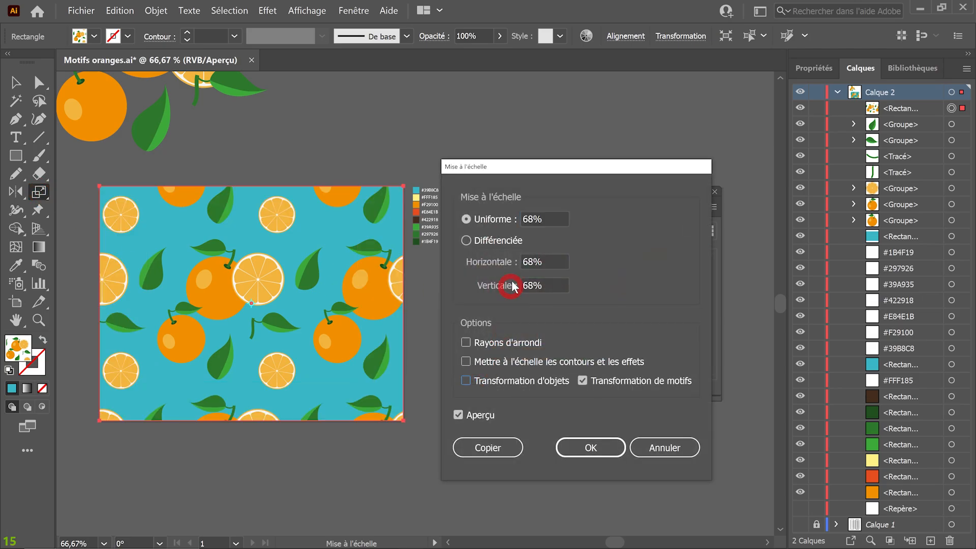
pyautogui.click(479, 219)
pyautogui.write('25')
pyautogui.click(466, 241)
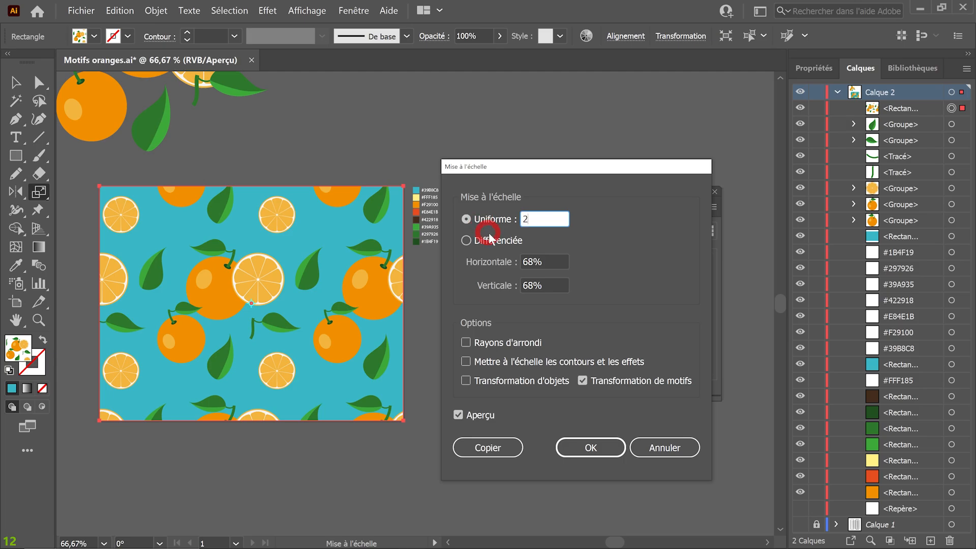
pyautogui.click(545, 262)
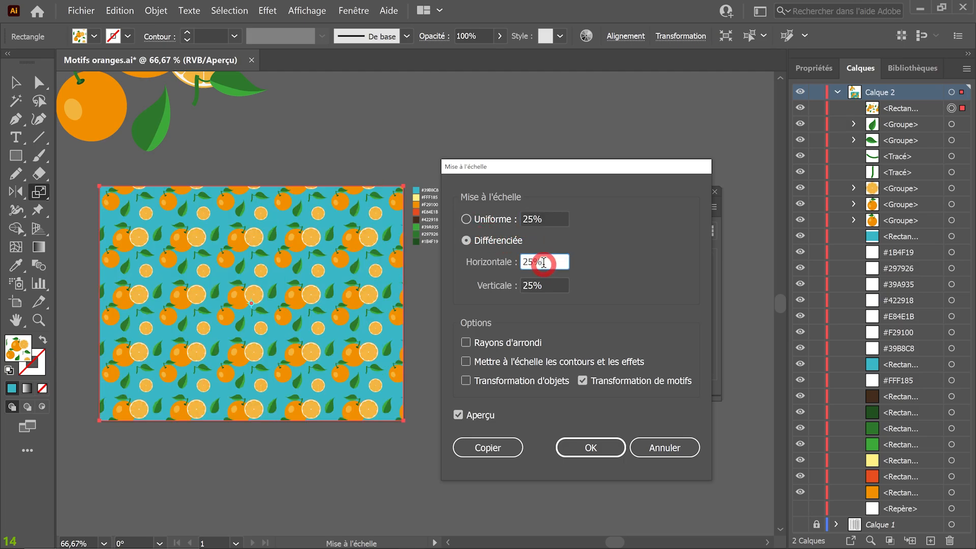
pyautogui.click(582, 445)
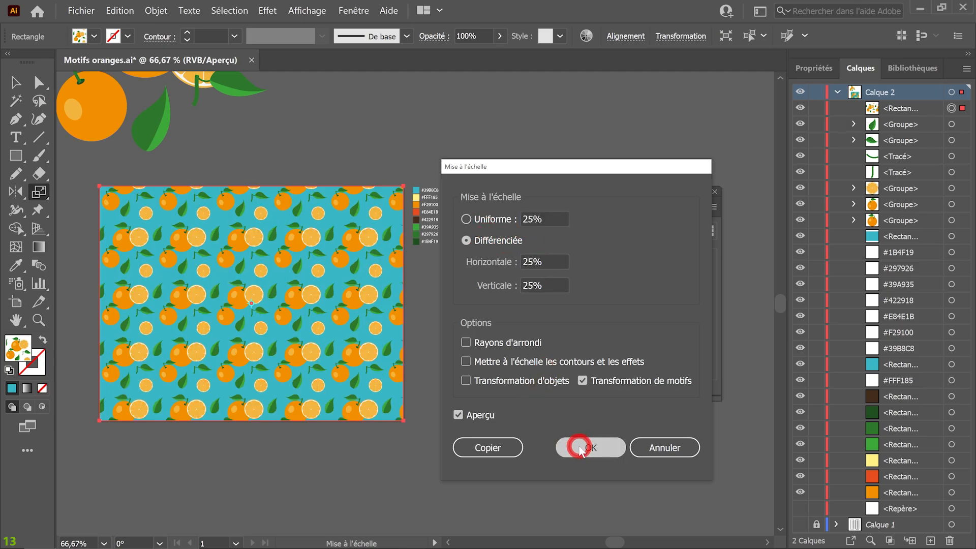
pyautogui.click(470, 329)
pyautogui.click(515, 326)
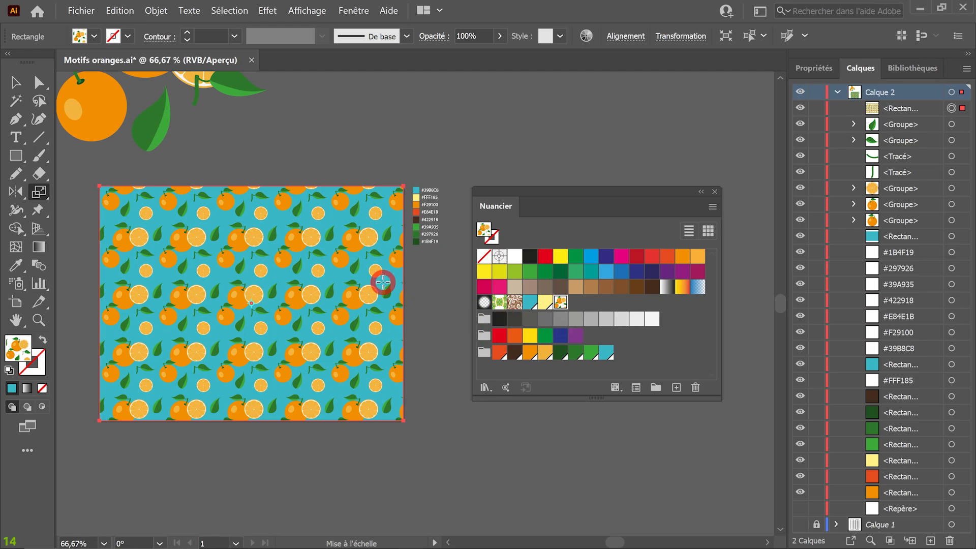
# - Open the Logo02.ai file, copy the whole "Slurps !" logo group and paste it over the orange pattern in Motifs oranges-02.ai
pyautogui.click(82, 10)
pyautogui.click(93, 39)
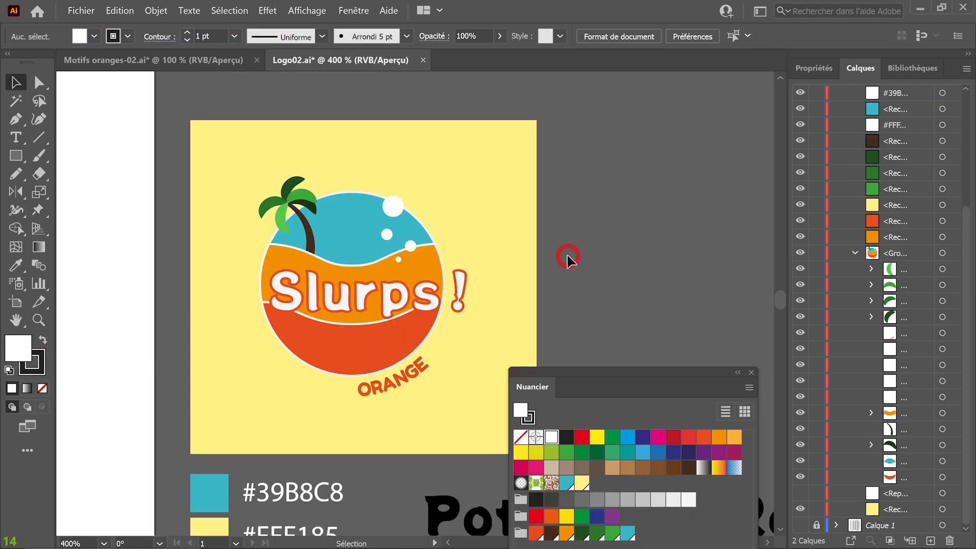
pyautogui.click(327, 239)
pyautogui.click(279, 219)
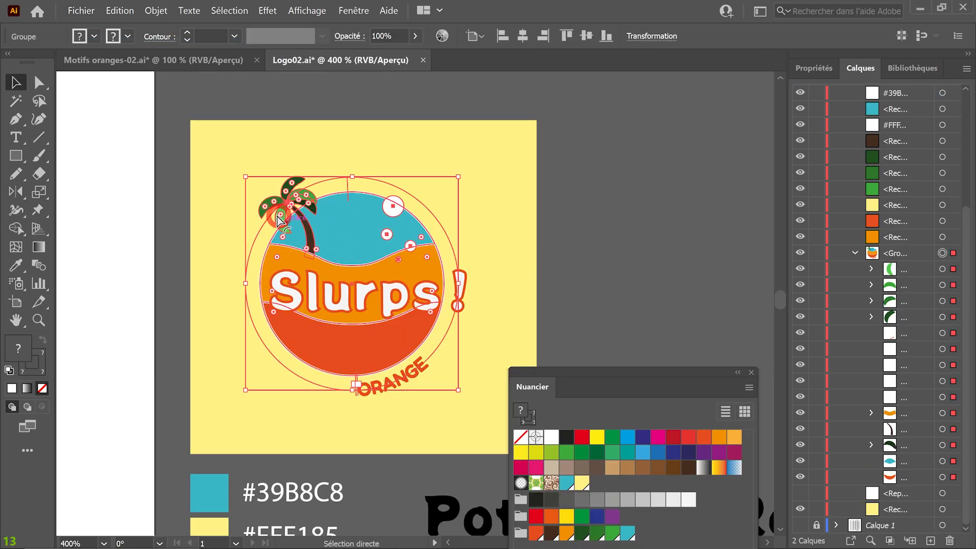
pyautogui.hotkey('ctrl', 'c')
pyautogui.click(106, 58)
pyautogui.hotkey('ctrl', 'v')
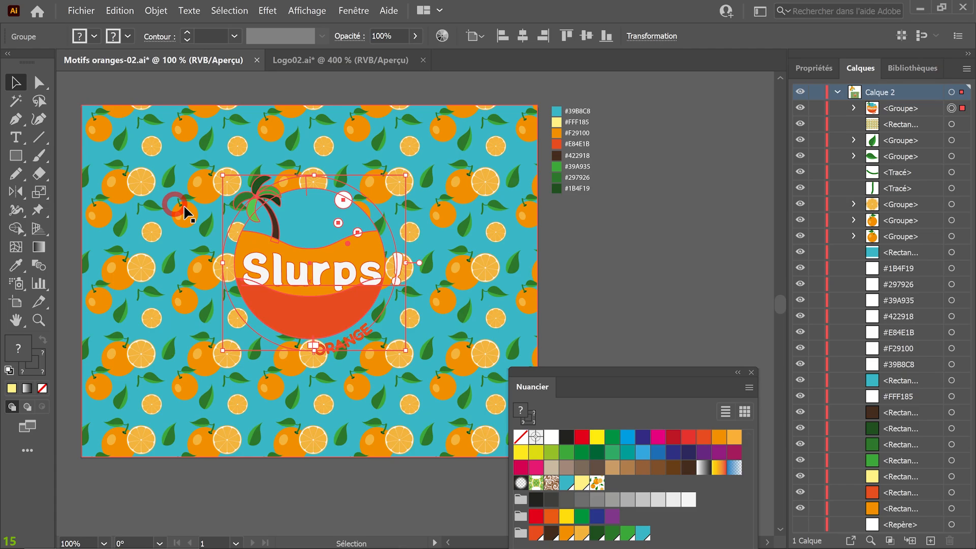
# - Draw a light orange circle centred on the logo and extending beyond it, and place the circle behind the logo in the stacking order
pyautogui.click(16, 156)
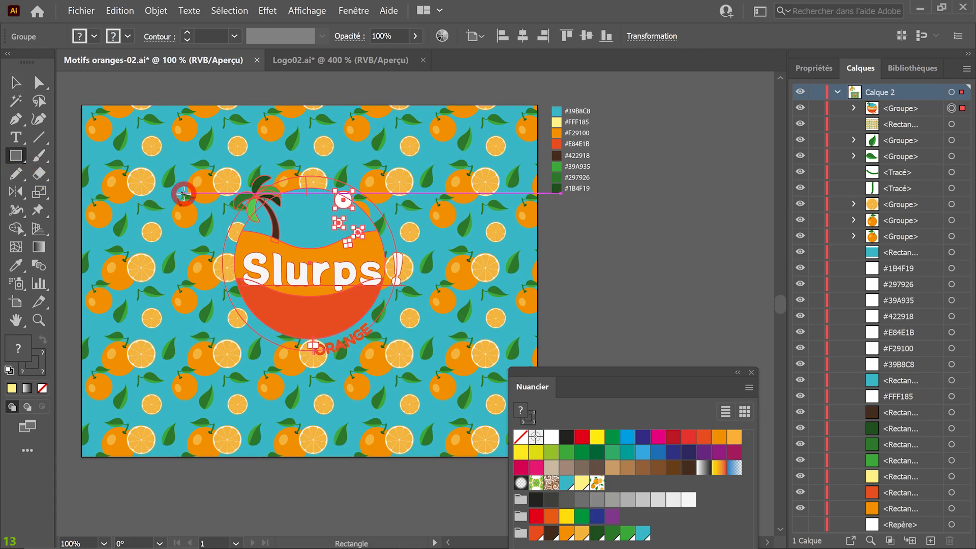
pyautogui.moveTo(15, 155); pyautogui.dragTo(87, 187)
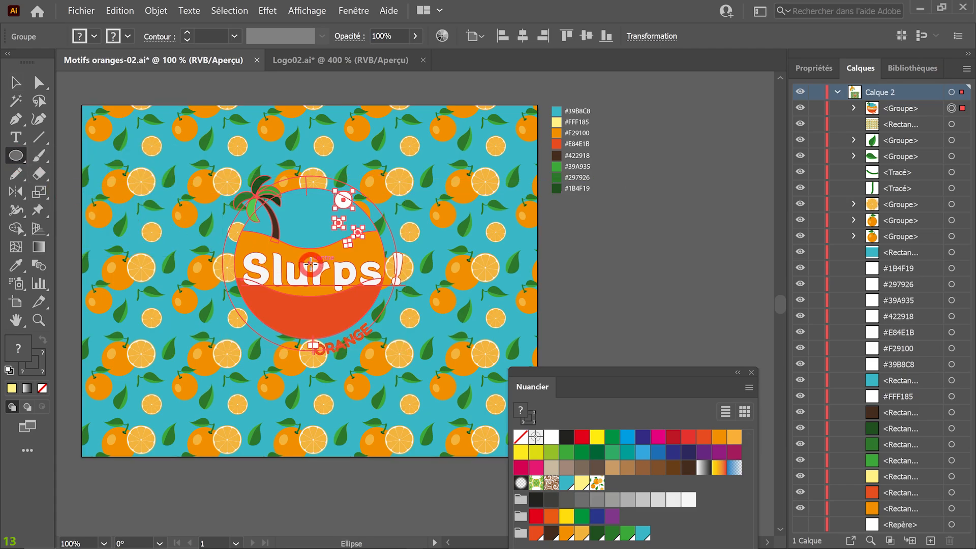
pyautogui.moveTo(311, 265)
pyautogui.mouseDown()
pyautogui.moveTo(366, 337)
pyautogui.moveTo(430, 383)
pyautogui.mouseUp()
pyautogui.moveTo(609, 373); pyautogui.dragTo(674, 184)
pyautogui.click(646, 347)
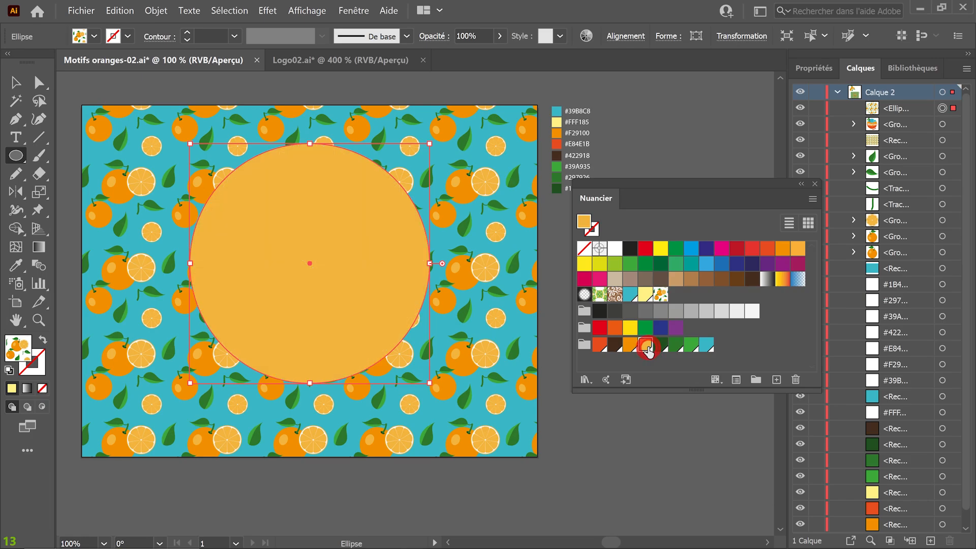
pyautogui.click(782, 224)
pyautogui.moveTo(915, 109); pyautogui.dragTo(914, 132)
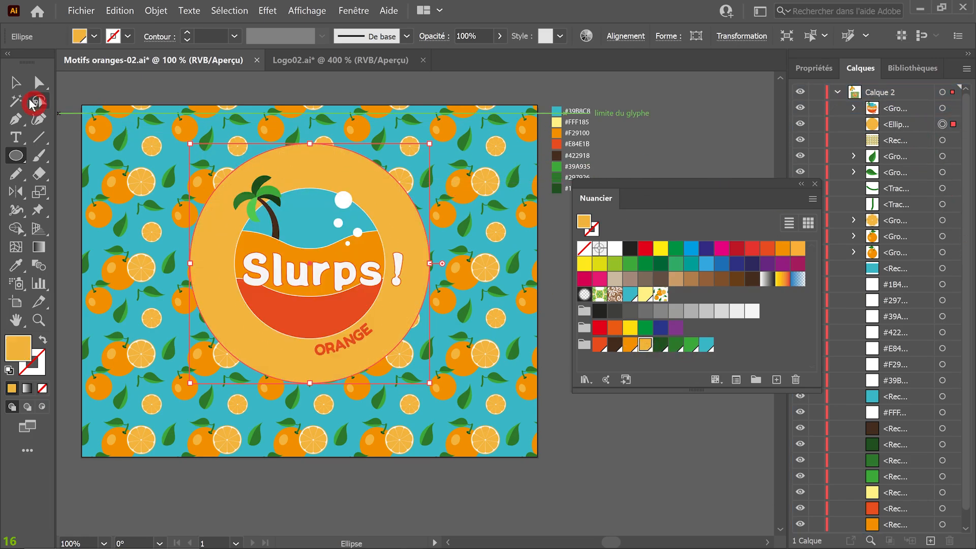
# - Reduce the opacity of the orange-pattern rectangle to 65% and deselect it
pyautogui.click(16, 81)
pyautogui.click(139, 91)
pyautogui.click(952, 140)
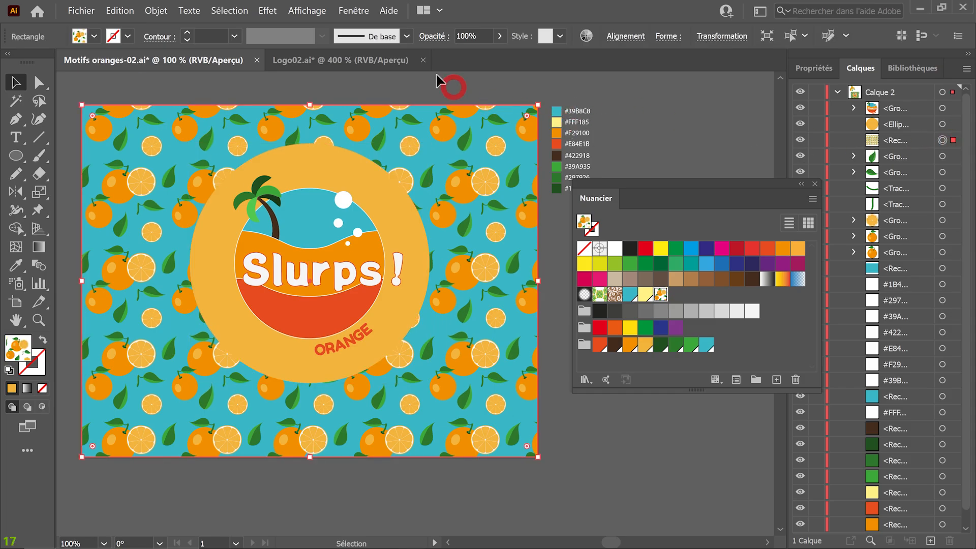
pyautogui.click(499, 35)
pyautogui.moveTo(500, 54); pyautogui.dragTo(477, 56)
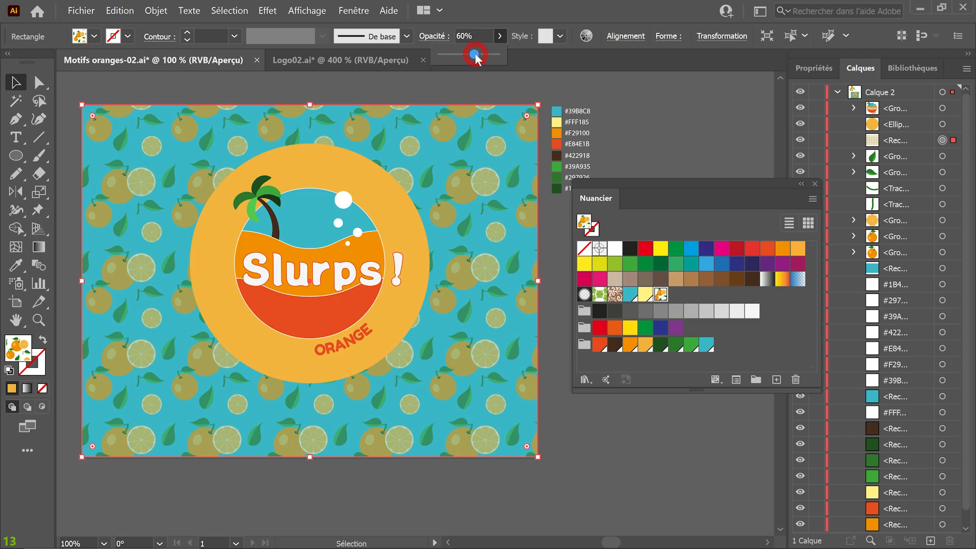
pyautogui.click(639, 179)
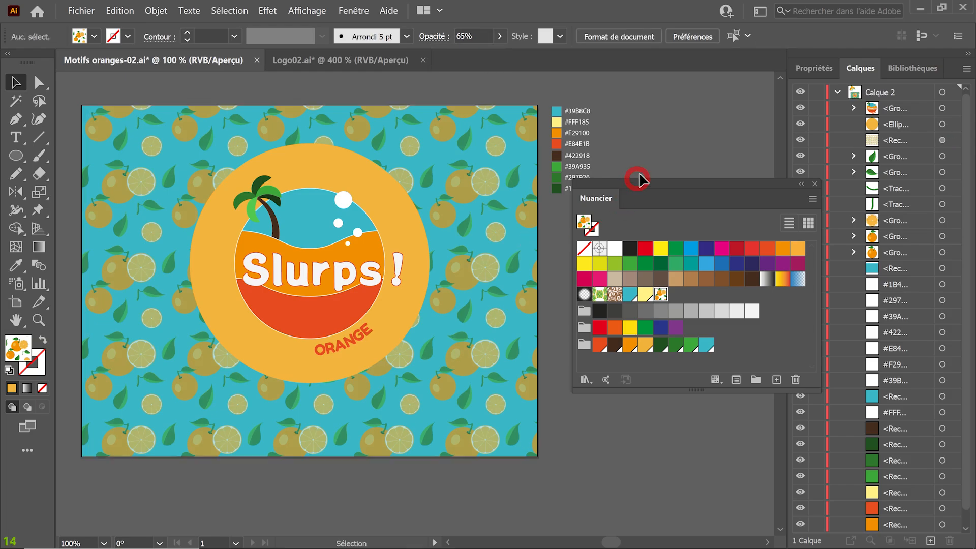
pyautogui.moveTo(655, 186); pyautogui.dragTo(646, 188)
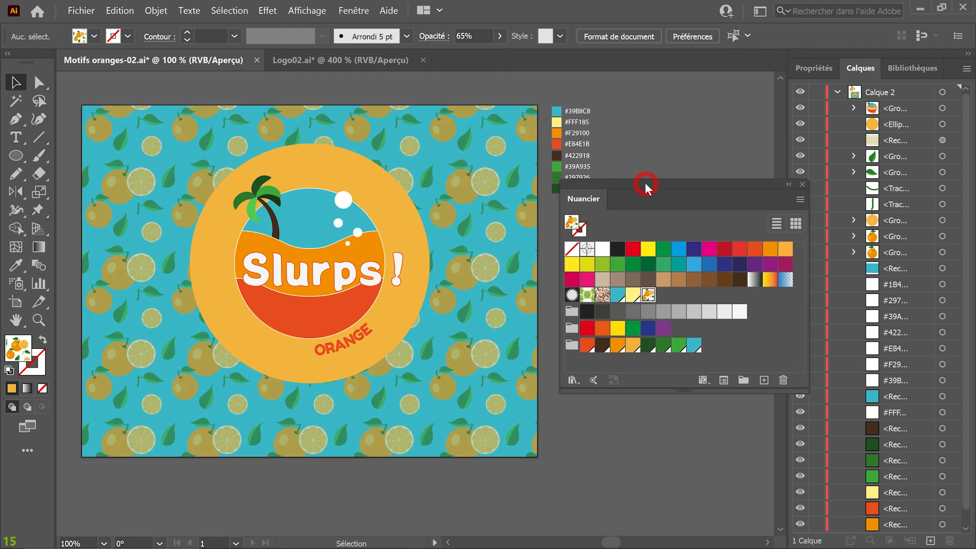